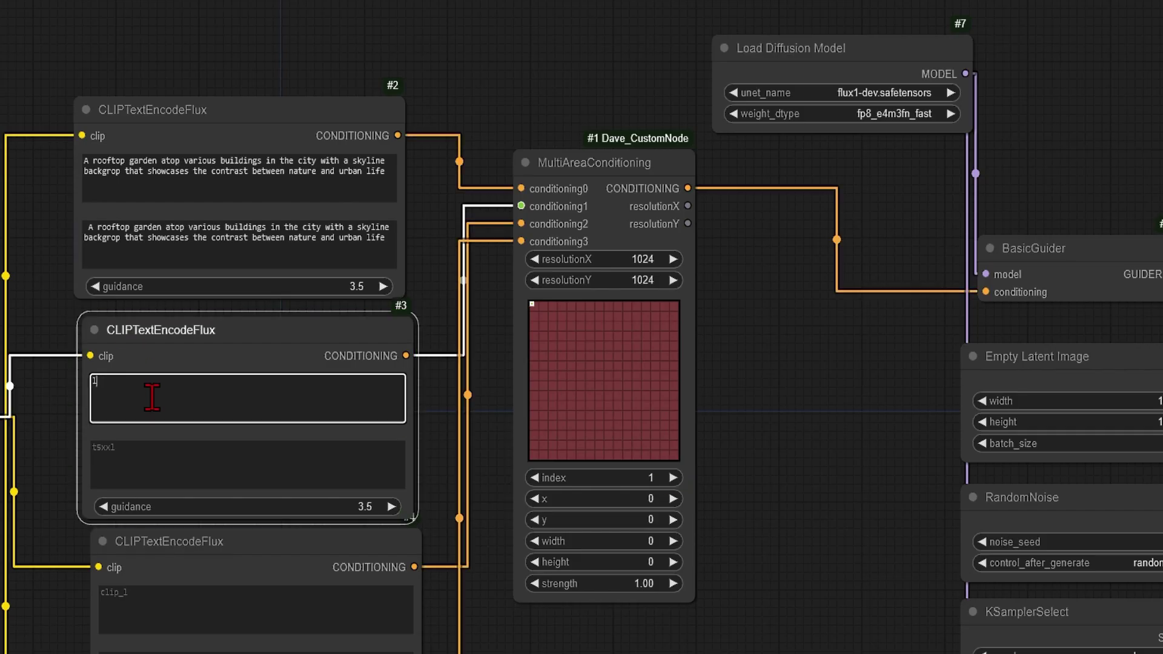
Step: Enter 'luxury rooftop garden' in both clip_l and t5xxl prompt boxes of CLIPTextEncodeFlux node #3
type("luxury rooftop garden")
left_click(189, 447)
type("luxury rooftop garden")
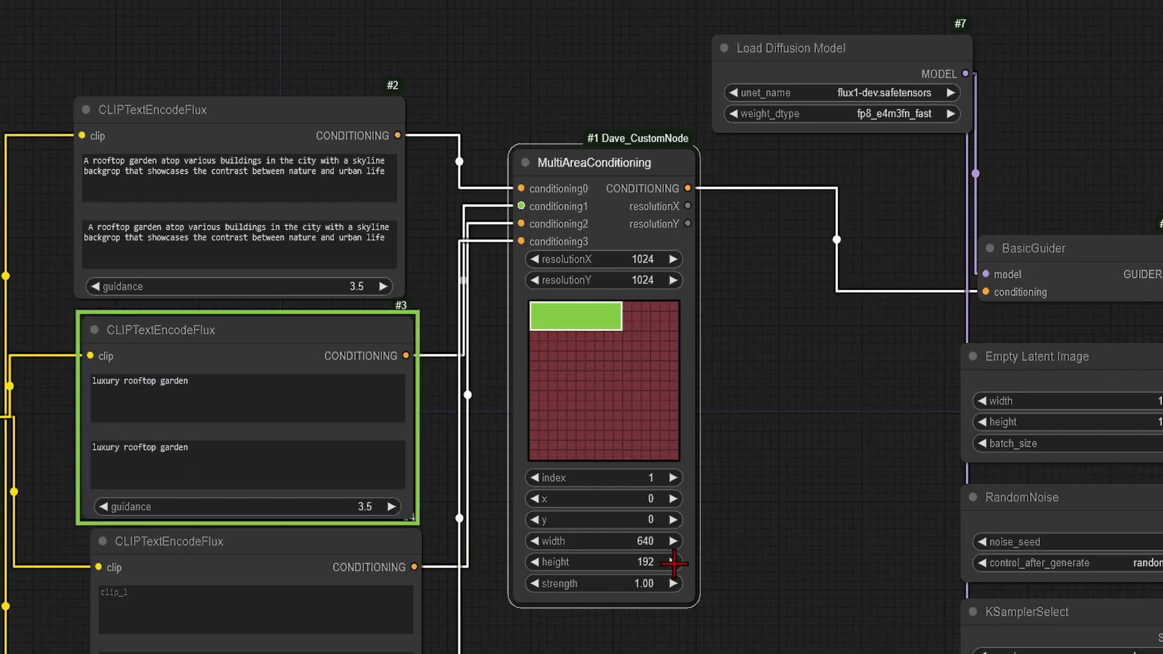
left_click(672, 520)
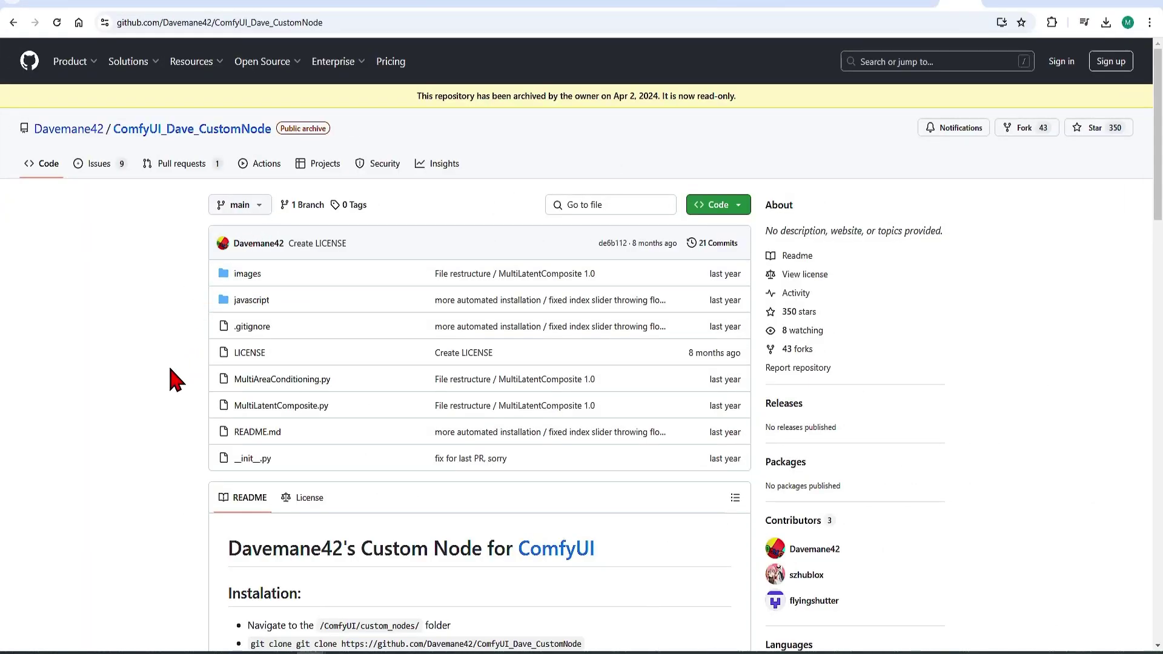
Step: Scroll the README to its install steps, highlight custom_nodes, and bring up the ComfyUI app folder
scroll(171, 378, "down", 3)
scroll(164, 370, "down", 5)
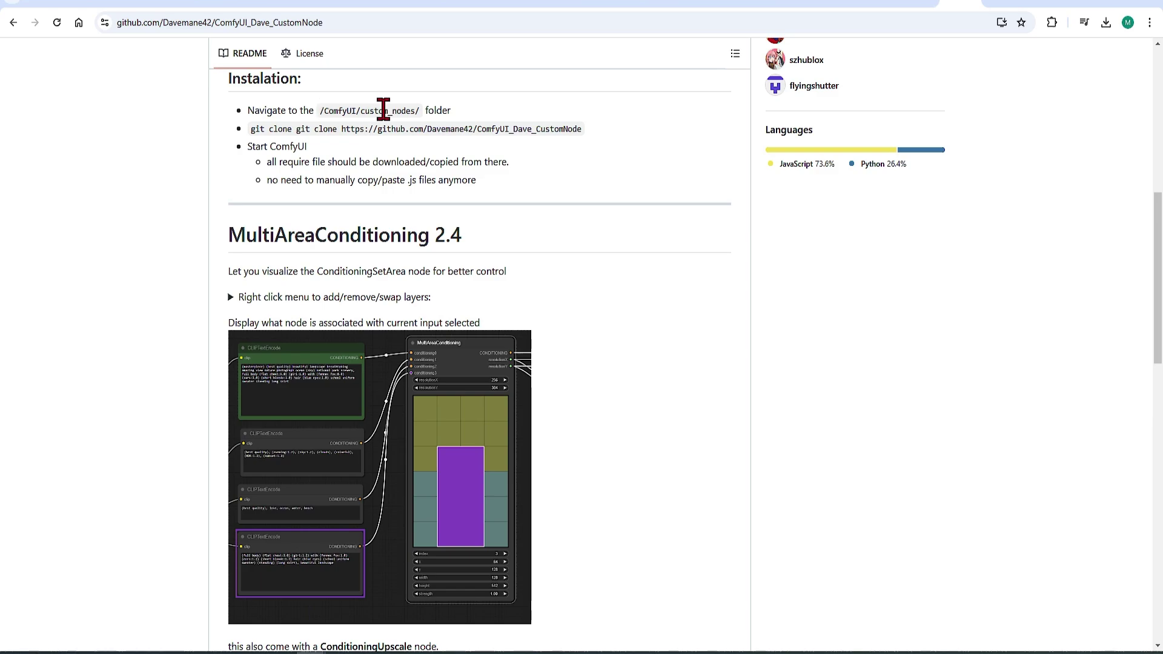
left_click_drag(365, 111, 418, 111)
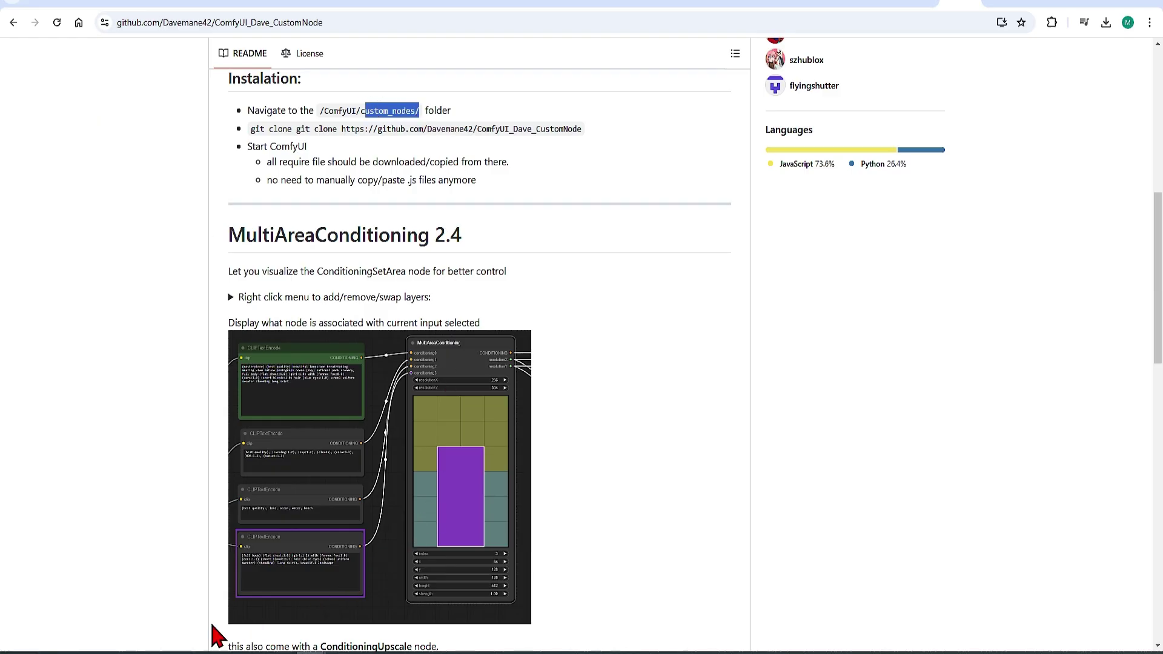
left_click(100, 652)
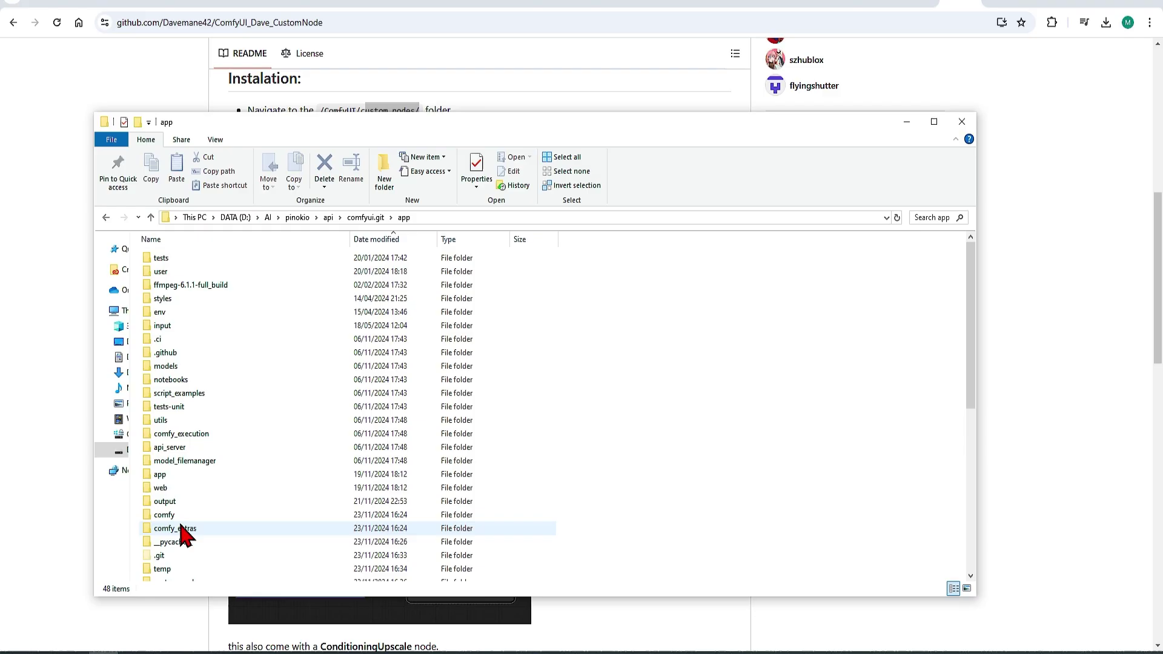
Step: Open the custom_nodes folder and copy the git clone command from the README
scroll(185, 530, "down", 1)
double_click(192, 548)
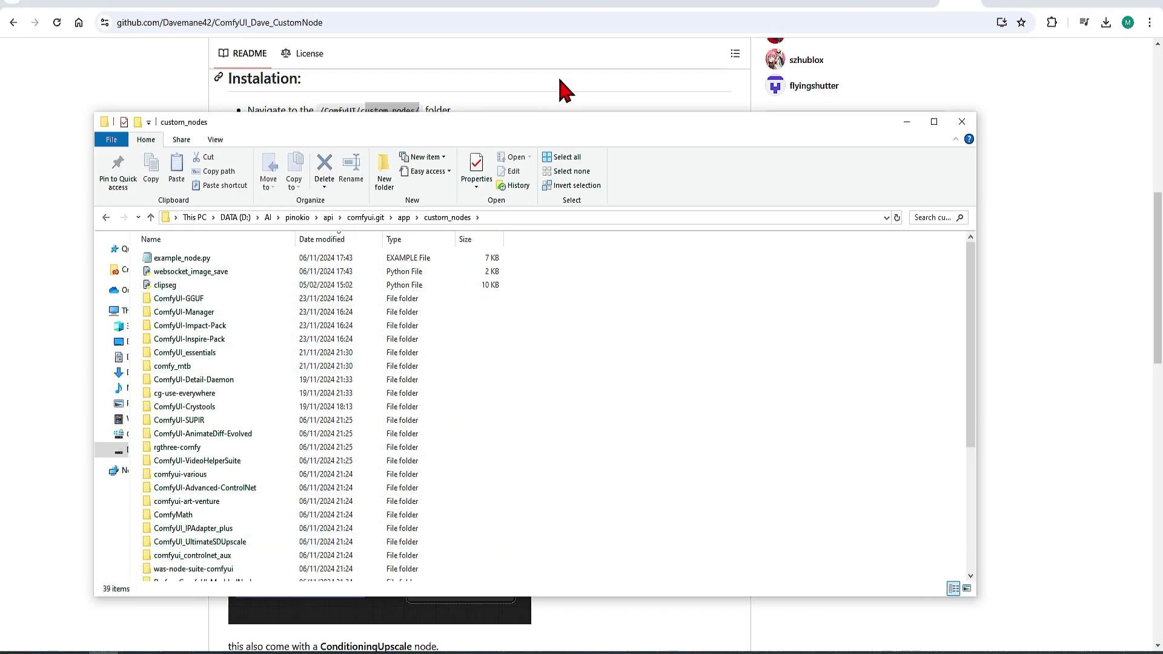
left_click(489, 104)
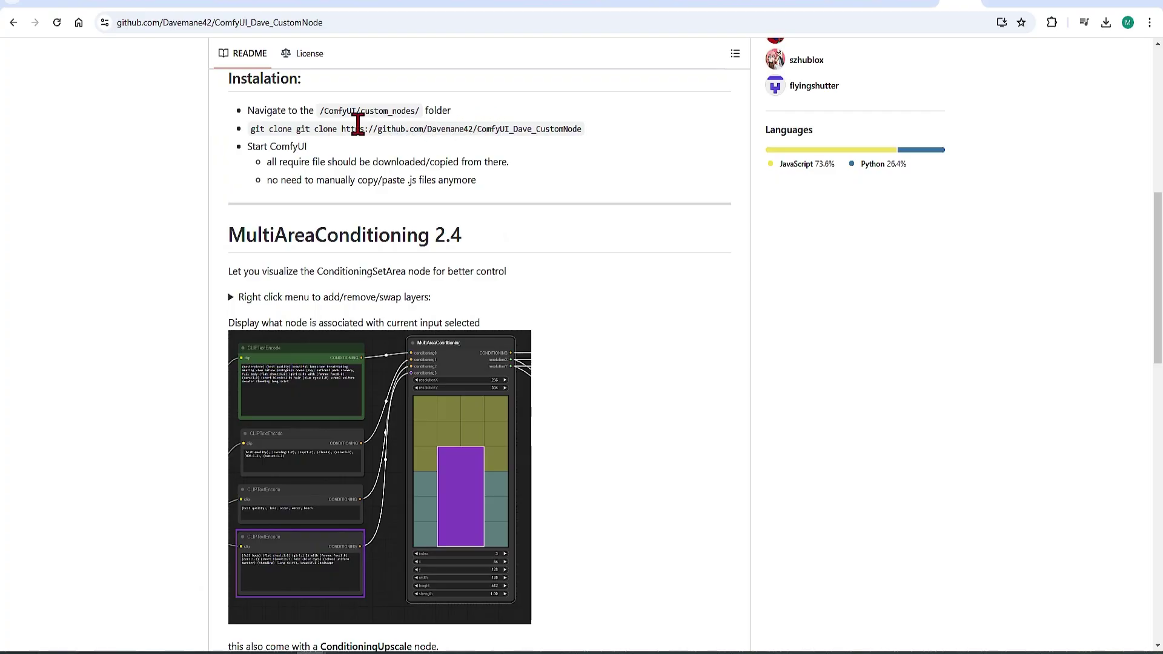
left_click_drag(296, 130, 589, 127)
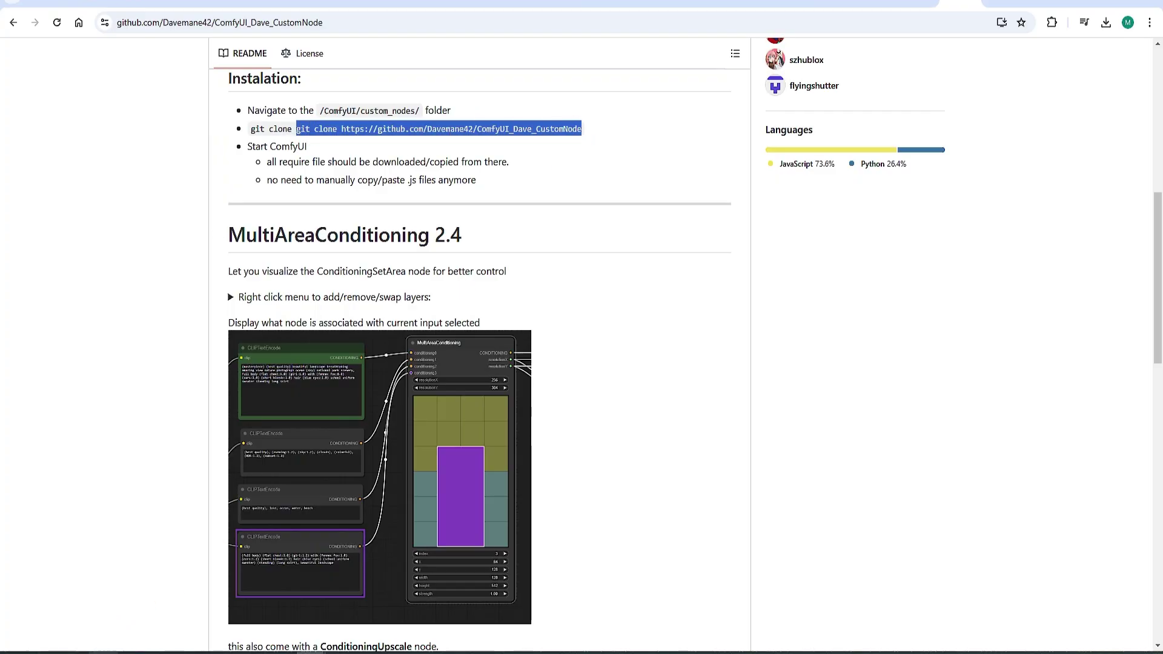
Step: Launch Command Prompt at the custom_nodes folder by entering cmd in its address bar
left_click(104, 652)
left_click(490, 217)
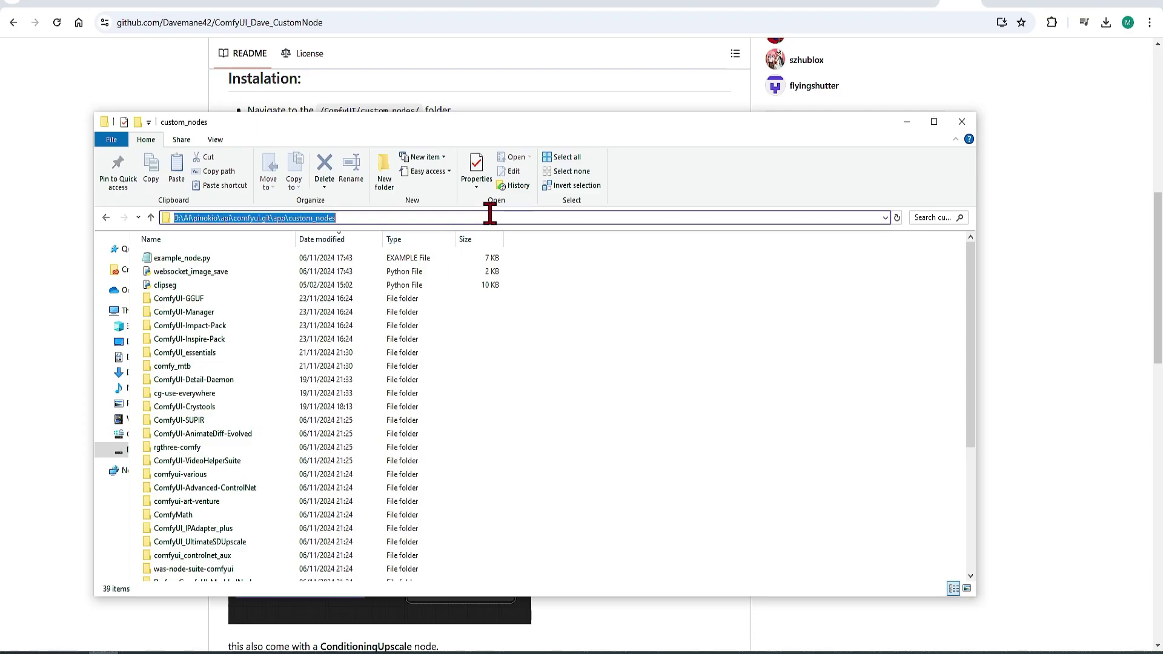
type("cm")
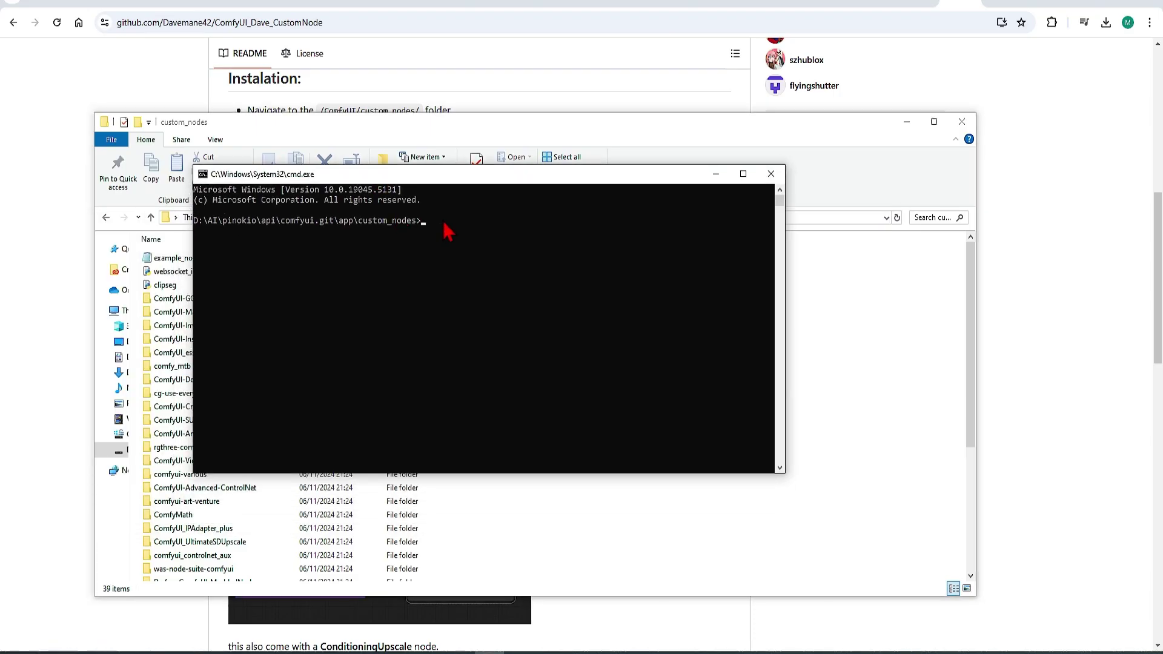
Step: Run the pasted git clone command and open the new ComfyUI_Dave_CustomNode folder to check it
key("ctrl+v")
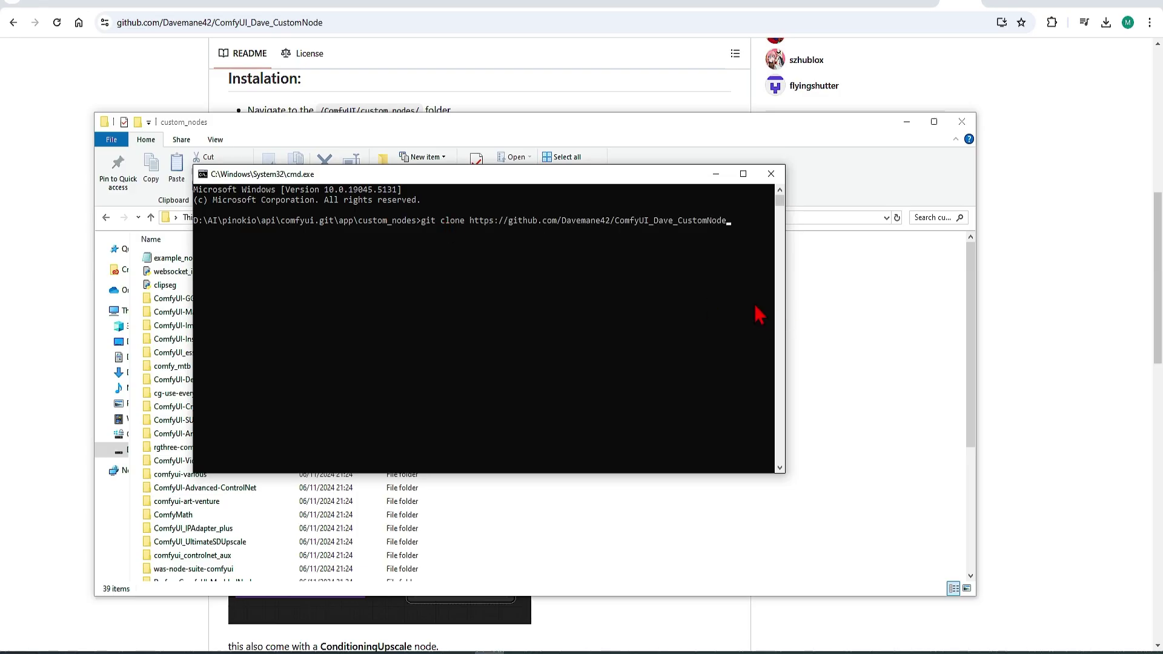
key("Return")
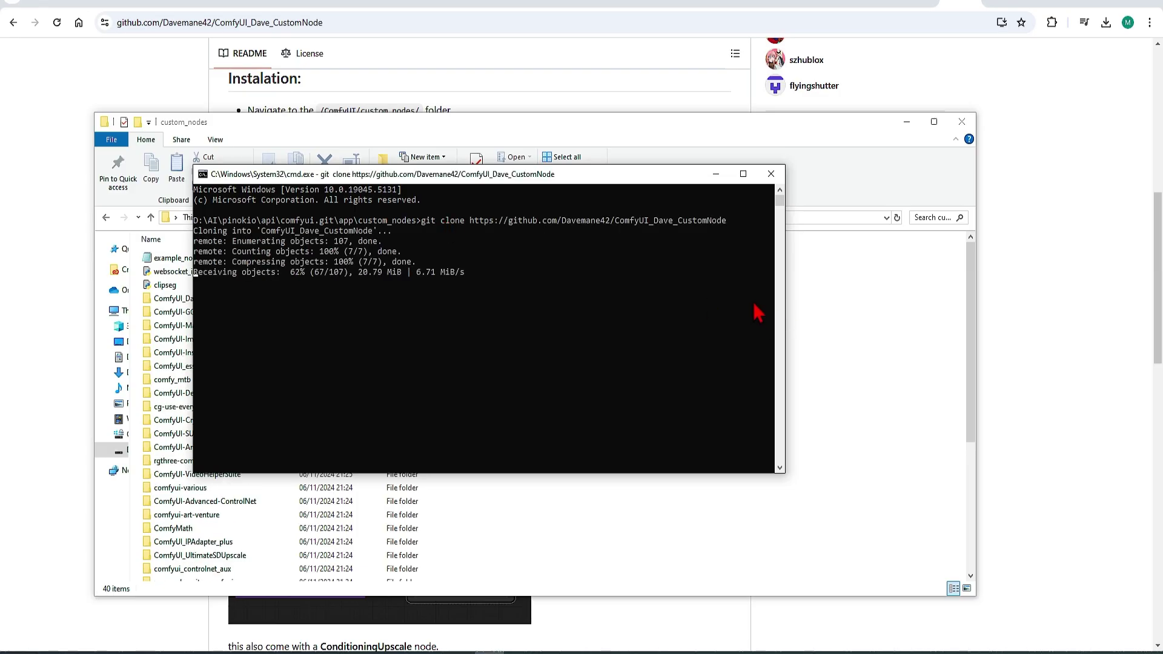
left_click(817, 355)
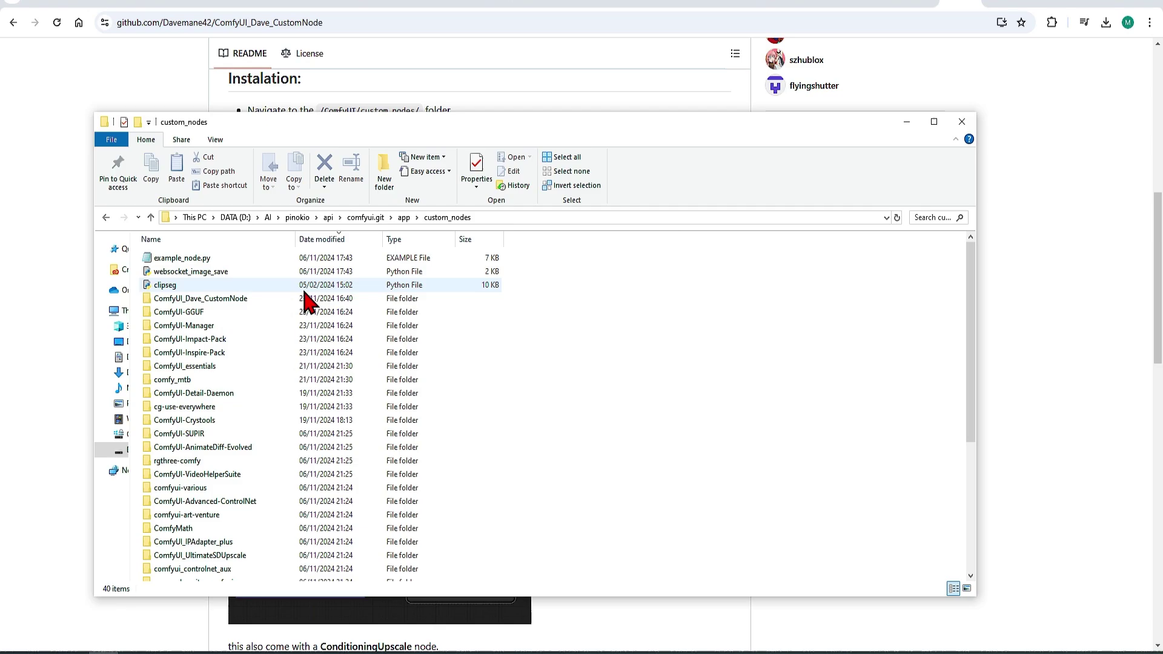
double_click(262, 300)
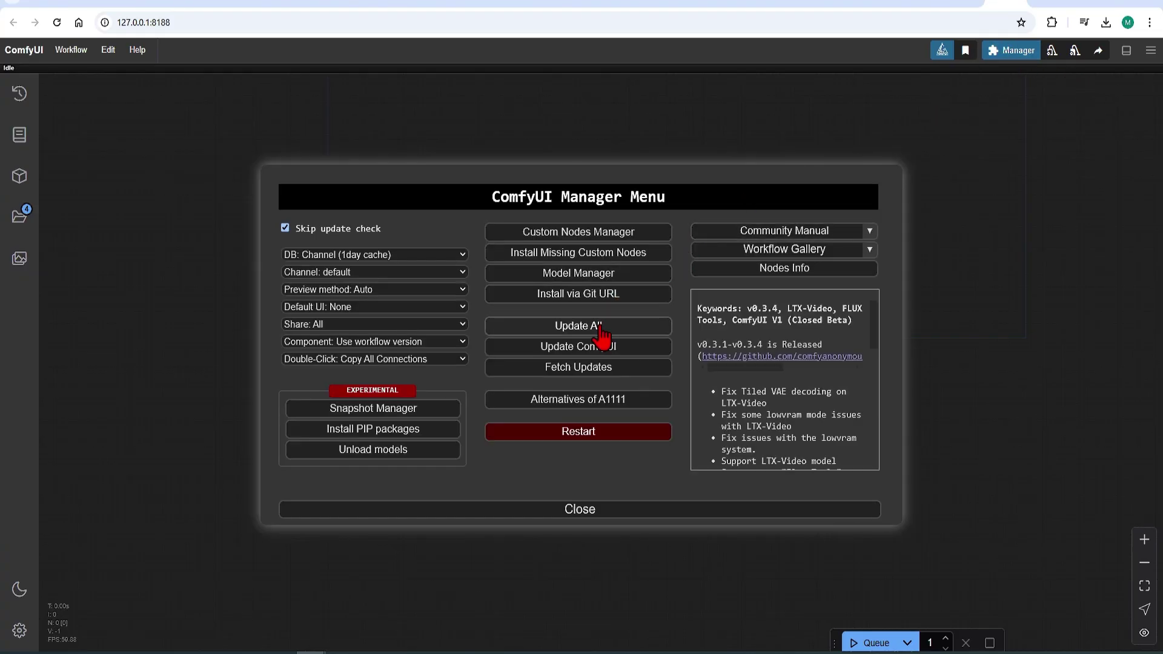
Step: Run Update All in the ComfyUI Manager, then dismiss the message and close it
left_click(599, 328)
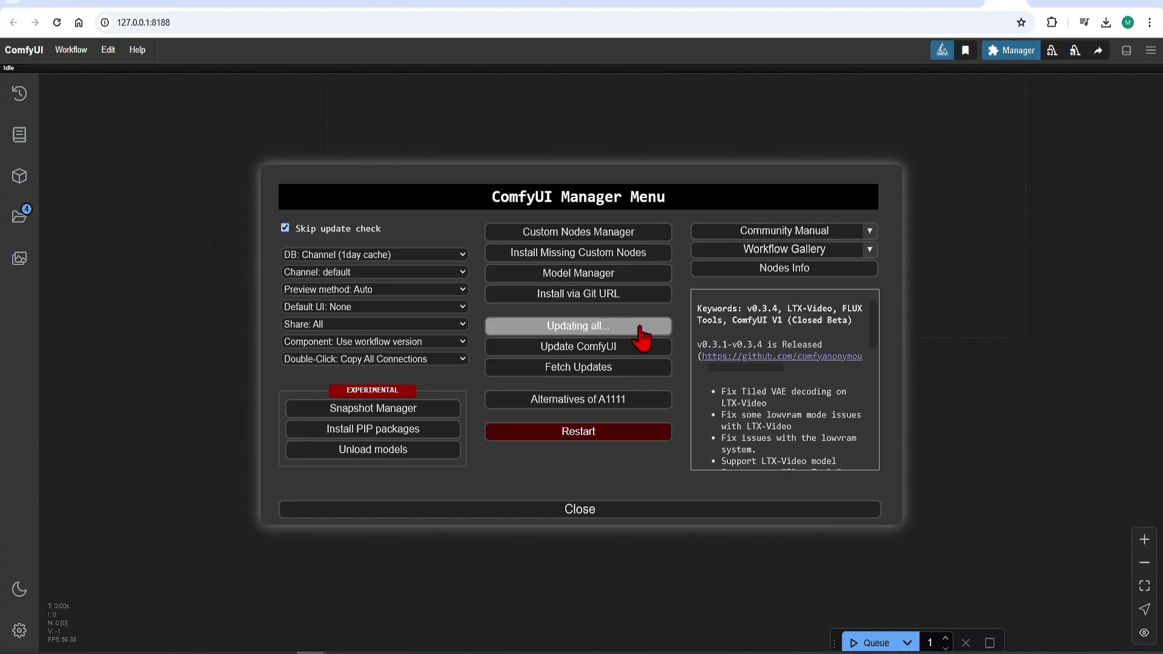
left_click(685, 368)
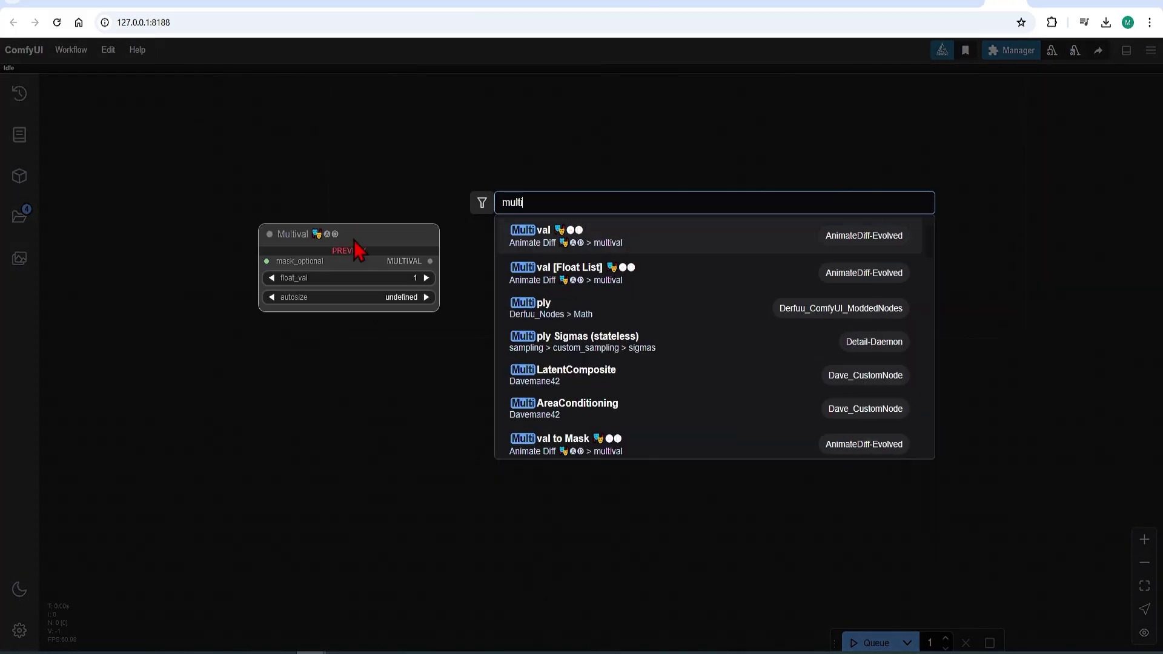
Step: Add a MultiAreaConditioning node from the node search
key("BackSpace")
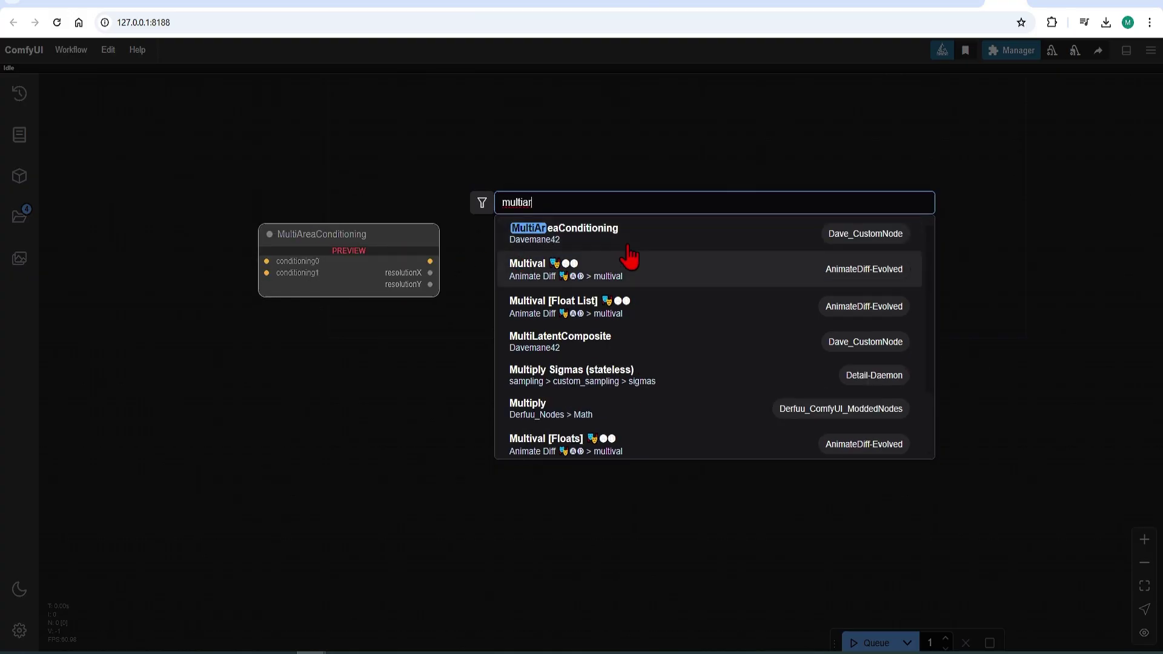
left_click(637, 243)
scroll(305, 265, "up", 5)
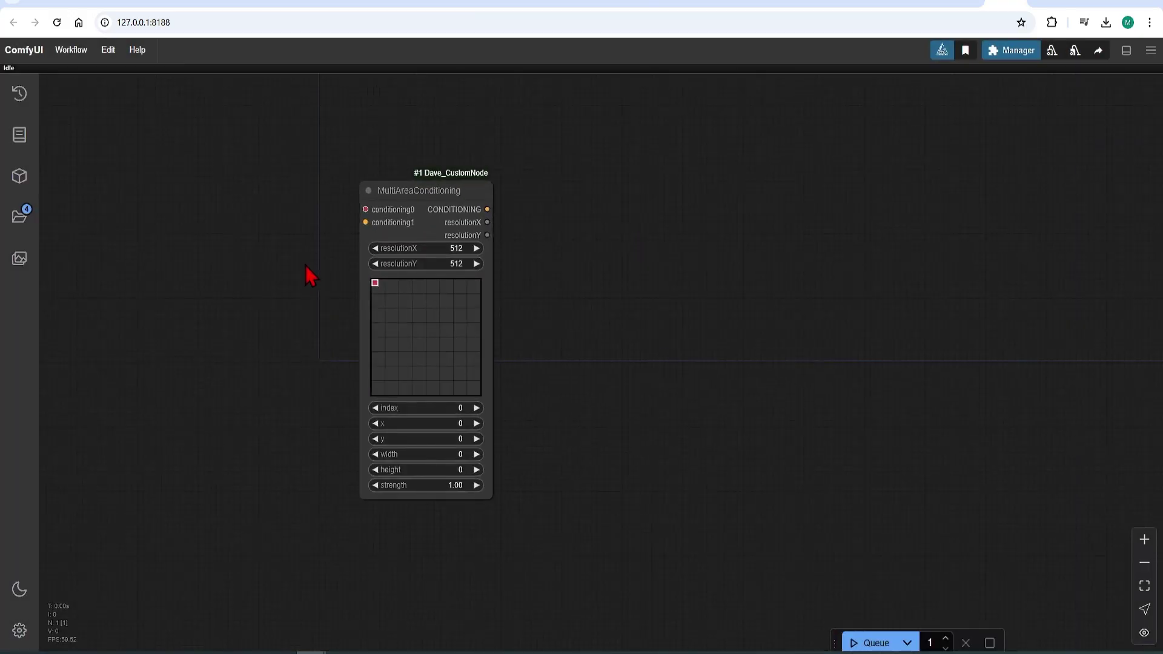
Step: Add a CLIPTextEncodeFlux node via 'clip encoder' search and place it upper left
double_click(283, 220)
type("clip encoder")
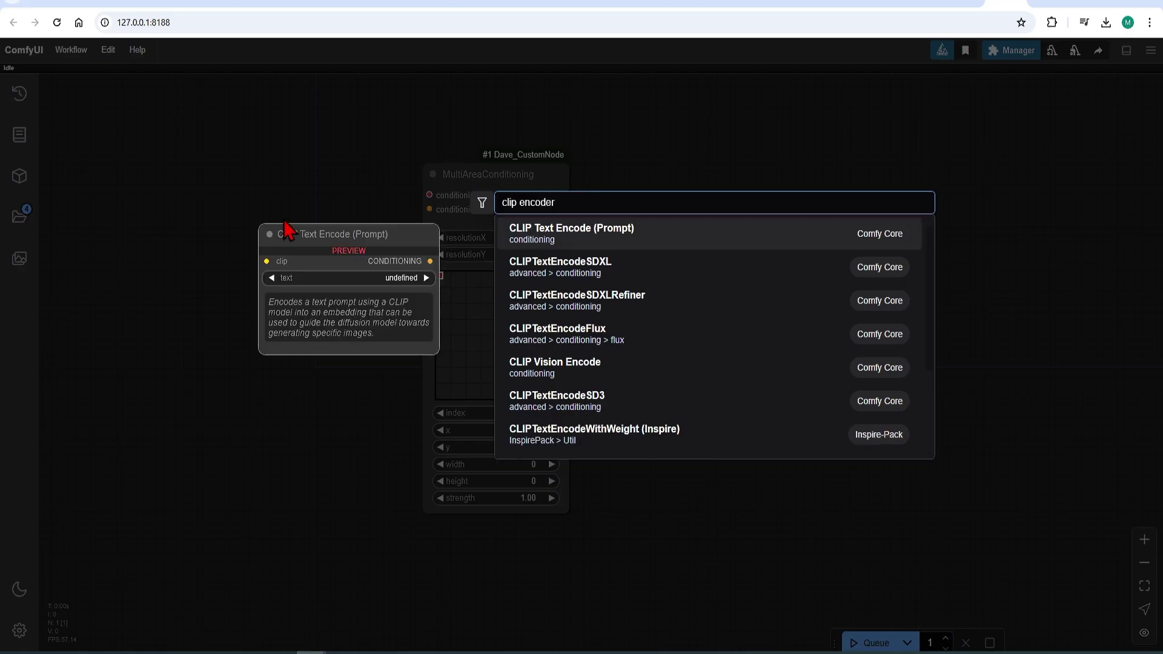
left_click(672, 346)
left_click_drag(449, 218, 233, 134)
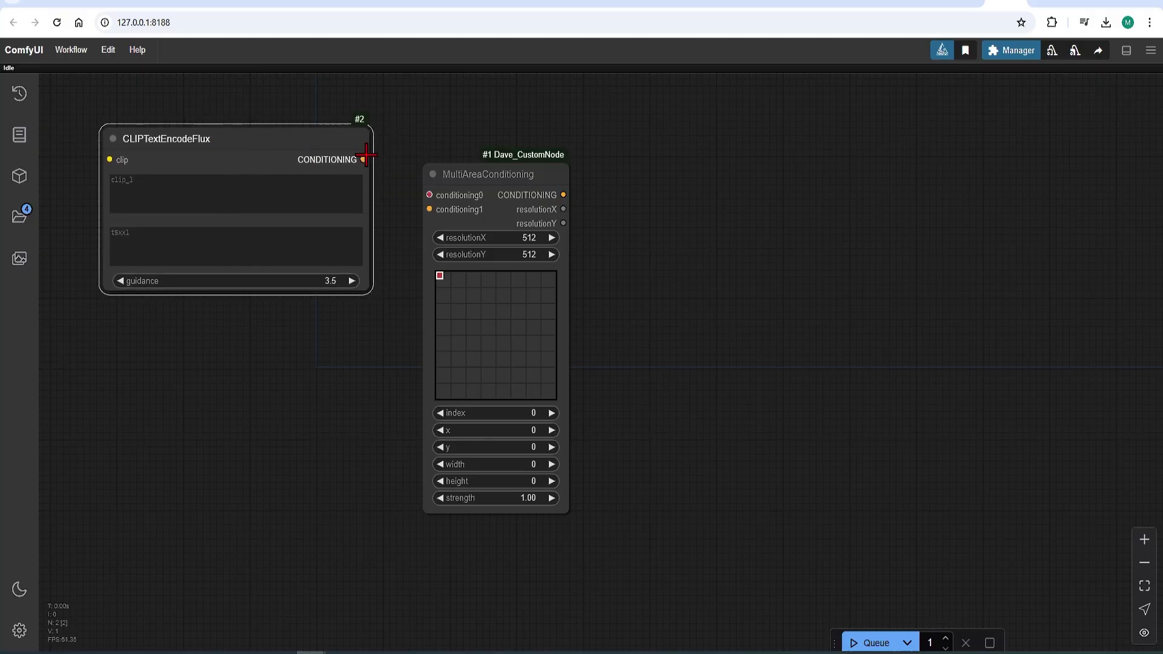
Step: Wire the prompt's CONDITIONING to conditioning0 and add conditioning2 and conditioning3 inputs
left_click_drag(363, 160, 430, 194)
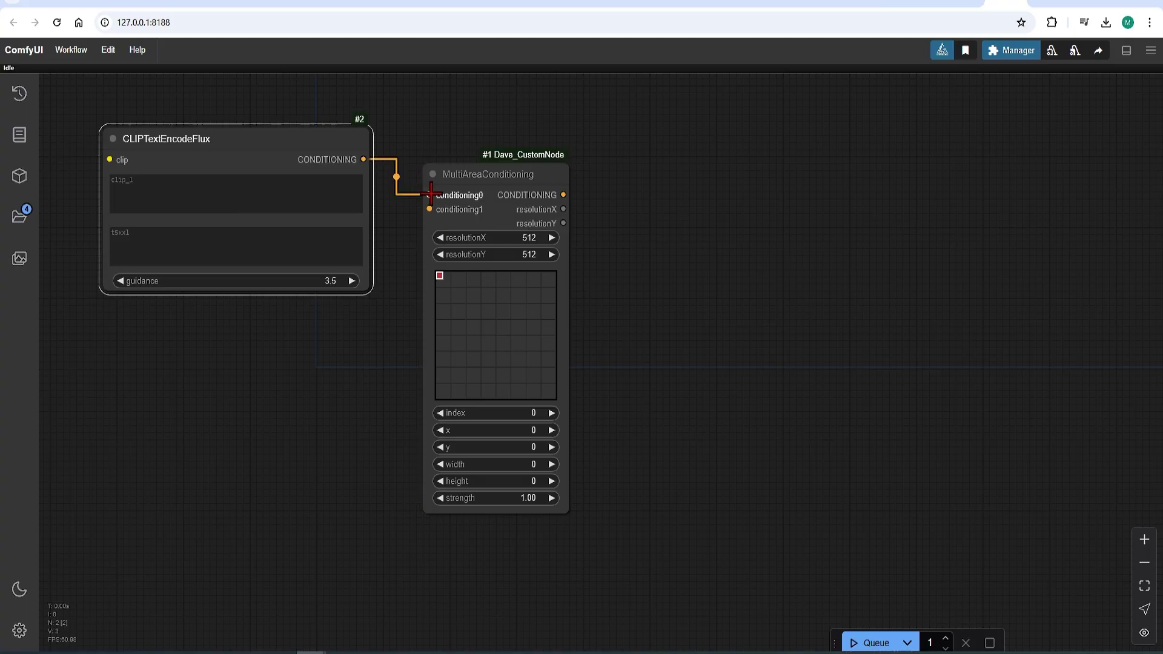
right_click(451, 224)
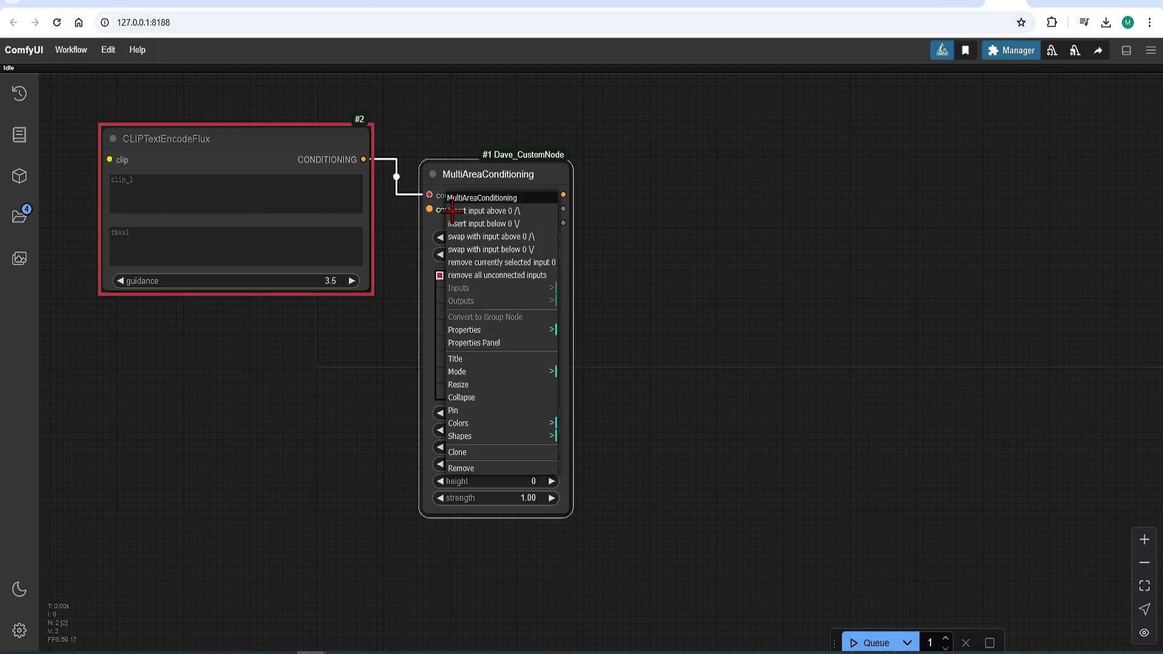
left_click(466, 229)
right_click(465, 227)
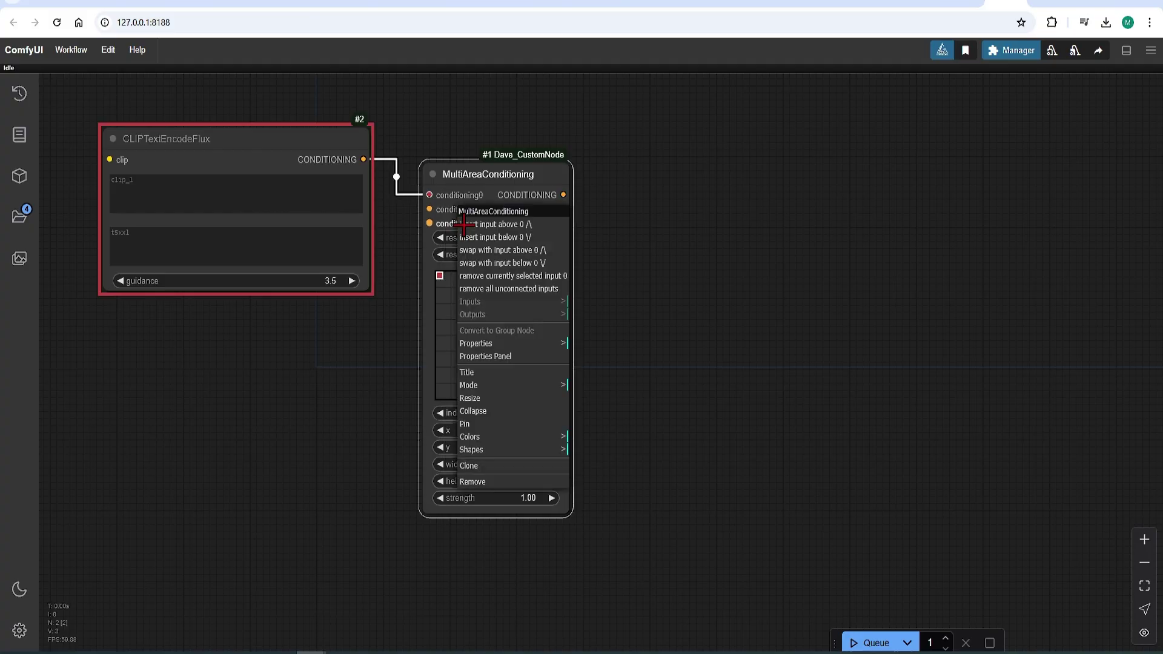
left_click(473, 237)
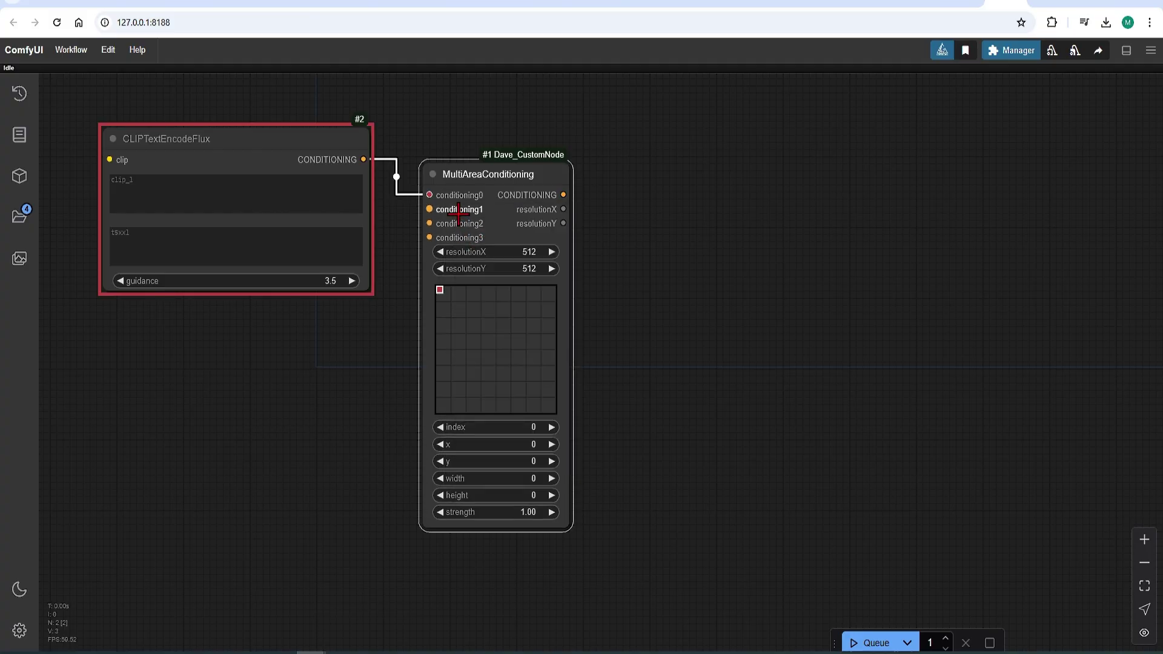
Step: Copy the CLIPTextEncodeFlux node and paste three copies (#3–#5) stacked beneath it
left_click_drag(450, 174, 530, 166)
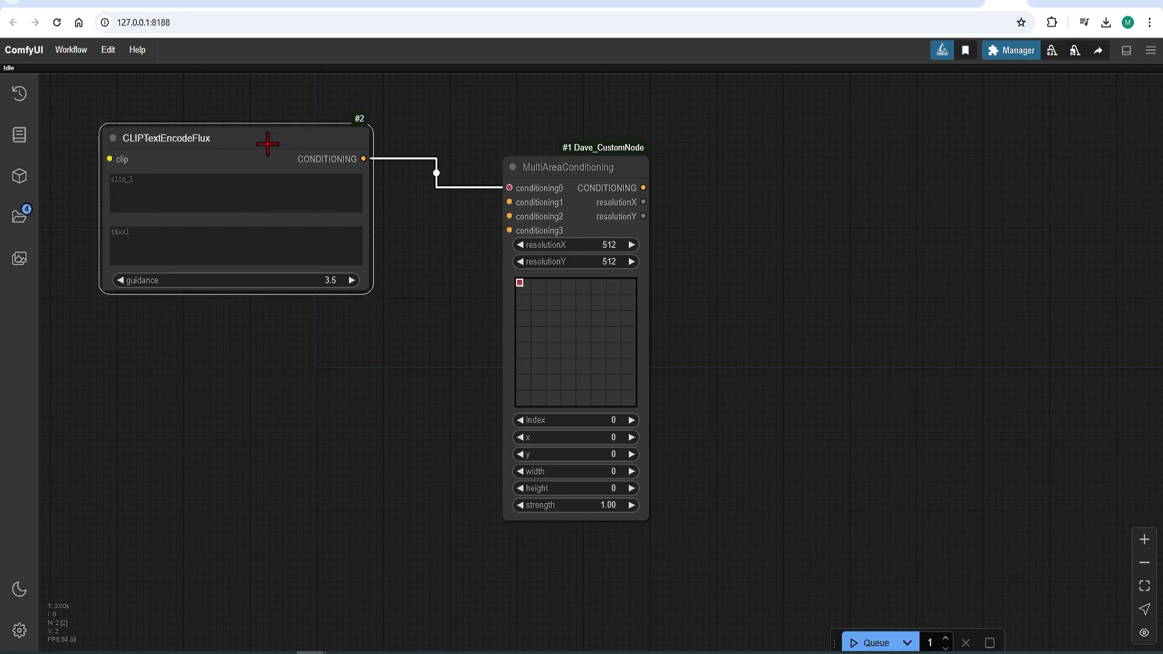
left_click_drag(262, 145, 310, 129)
key("ctrl+c")
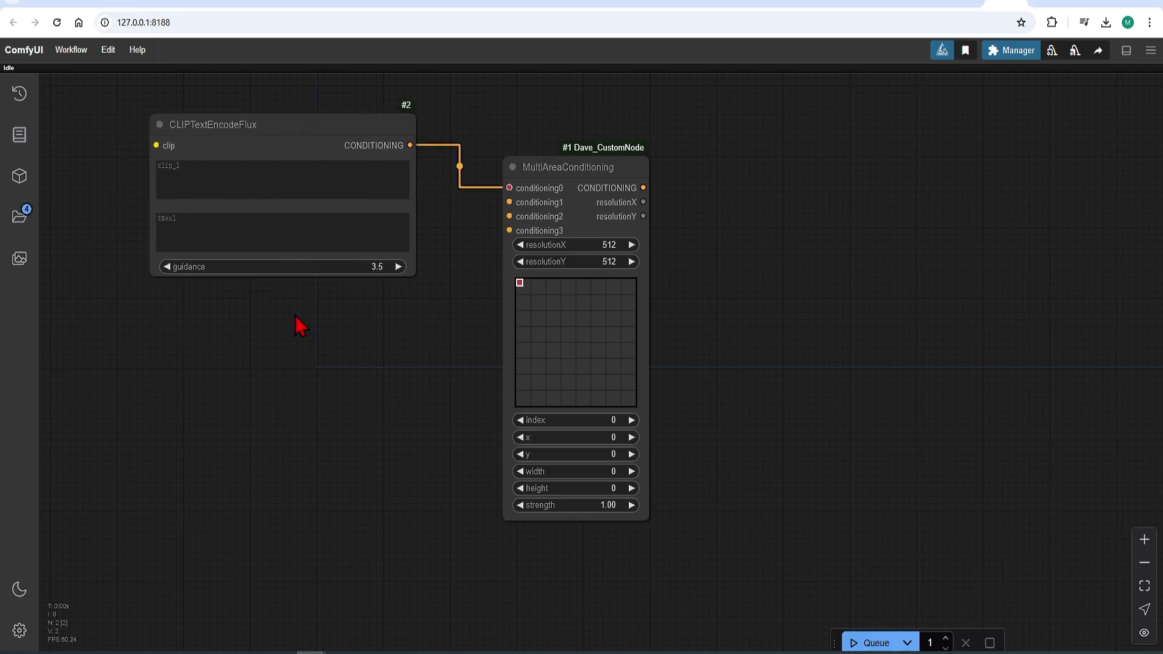
key("ctrl+v")
left_click_drag(434, 290, 281, 319)
key("ctrl+v")
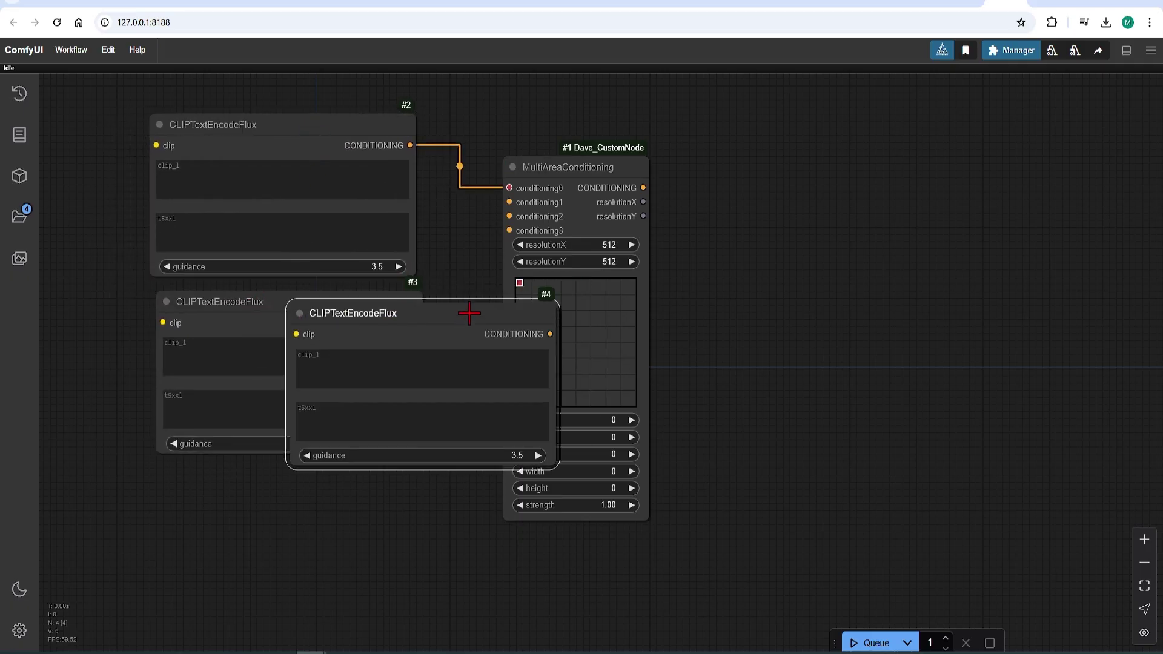
left_click_drag(470, 313, 335, 466)
left_click_drag(445, 427, 436, 353)
key("ctrl+v")
left_click_drag(547, 340, 250, 581)
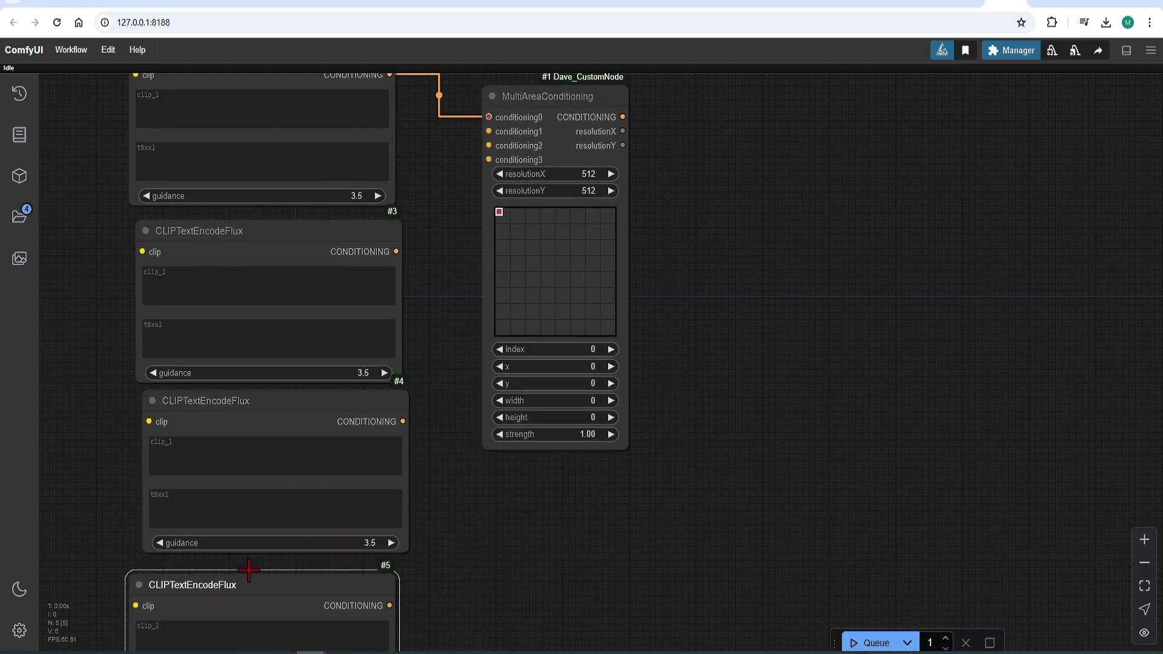
scroll(659, 390, "down", 2)
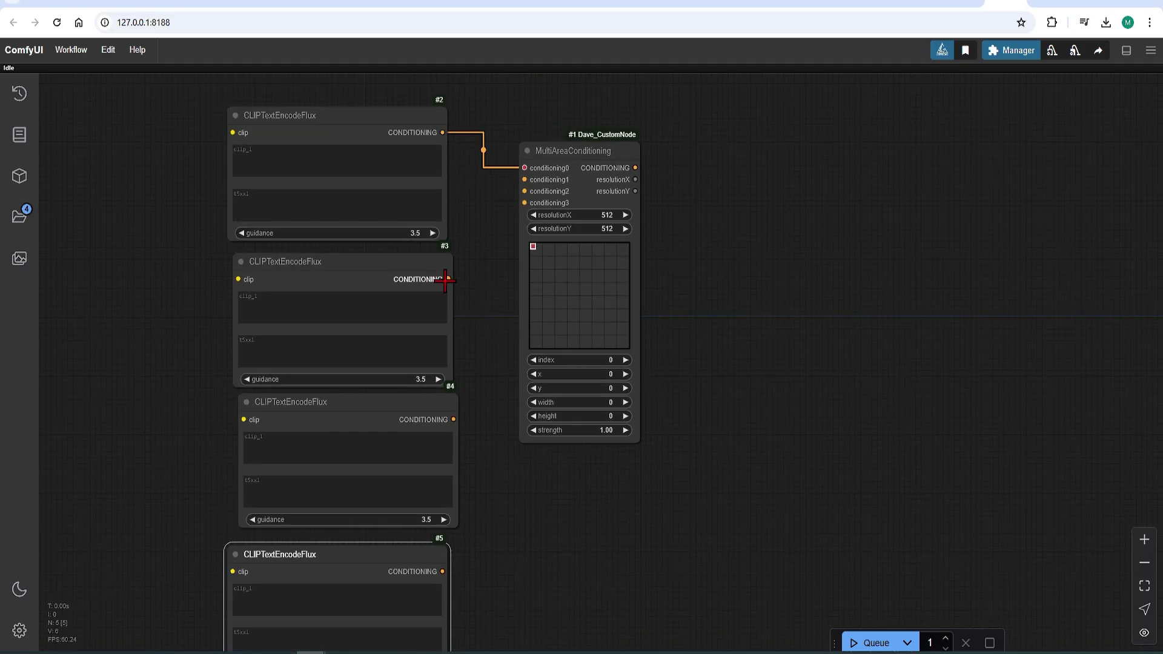
Step: Connect nodes #3, #4 and #5 to conditioning1, conditioning2 and conditioning3
left_click_drag(448, 279, 525, 179)
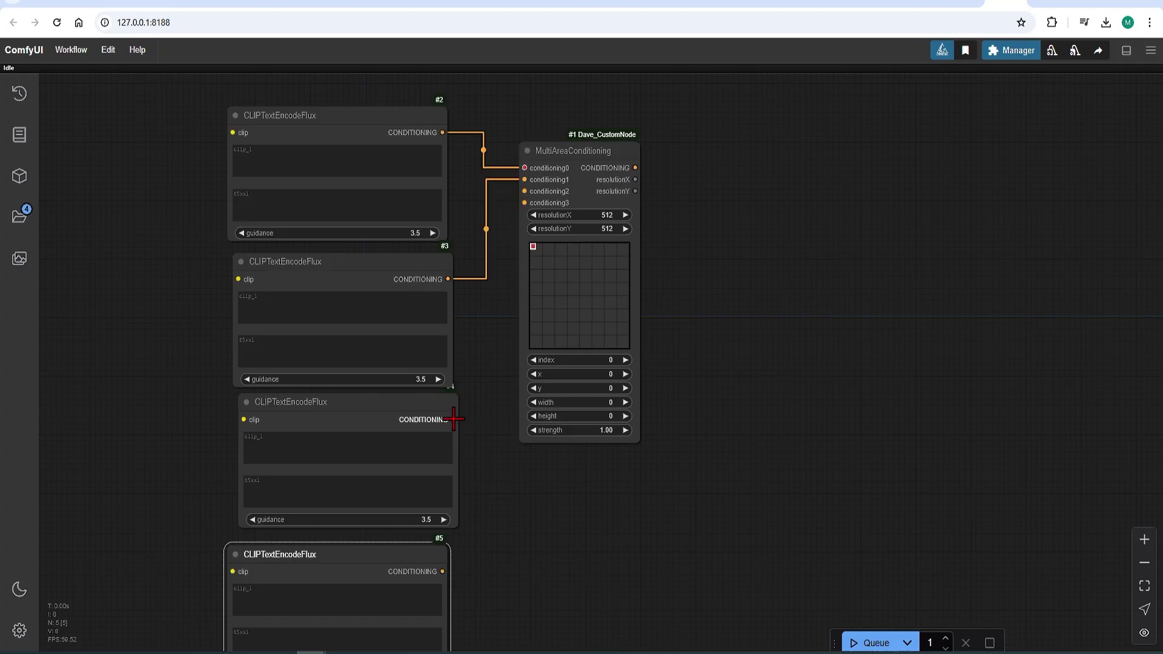
left_click_drag(453, 419, 524, 191)
left_click_drag(443, 571, 524, 203)
scroll(519, 122, "up", 5)
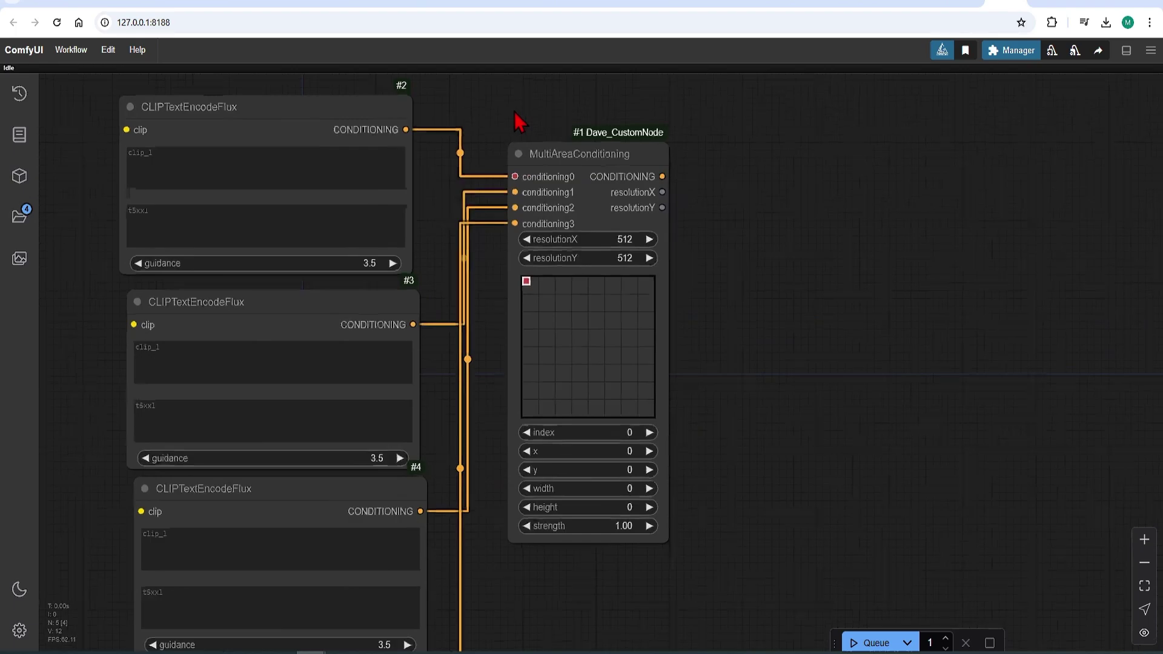
scroll(519, 122, "down", 2)
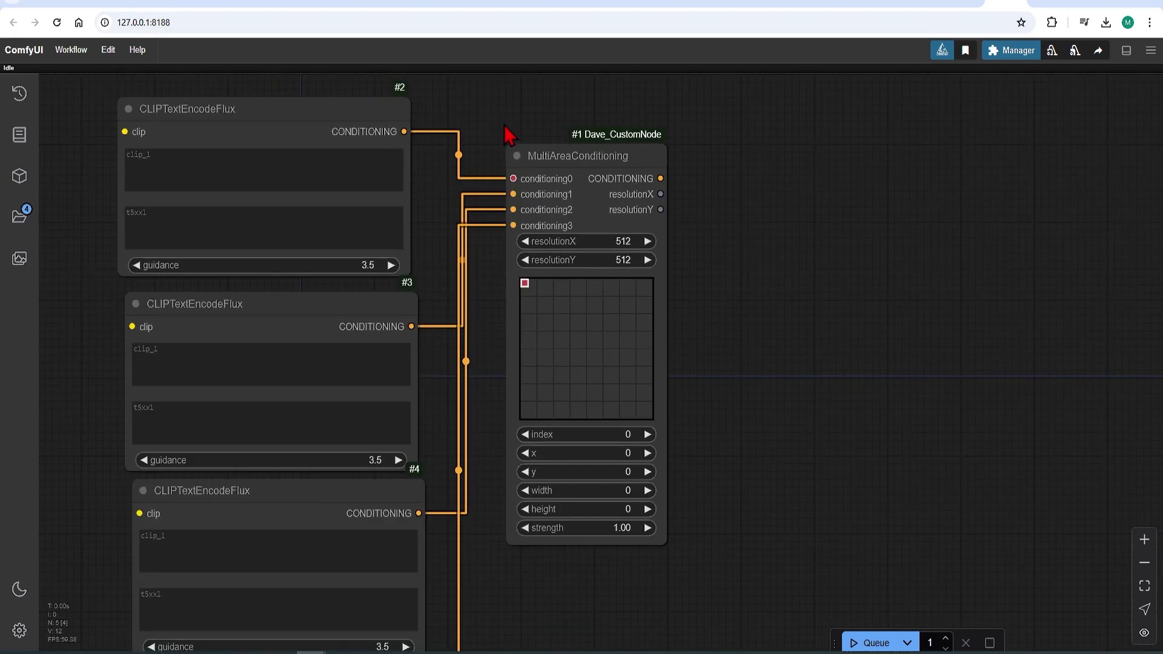
left_click(648, 434)
left_click(647, 435)
scroll(652, 329, "down", 3)
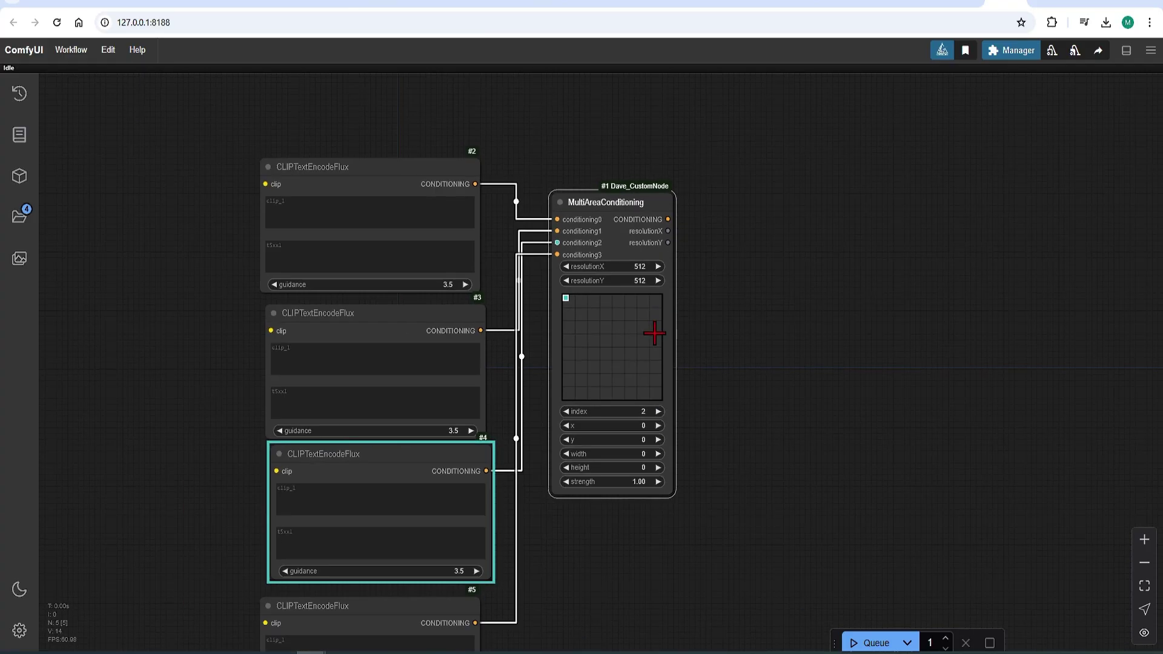
left_click(658, 412)
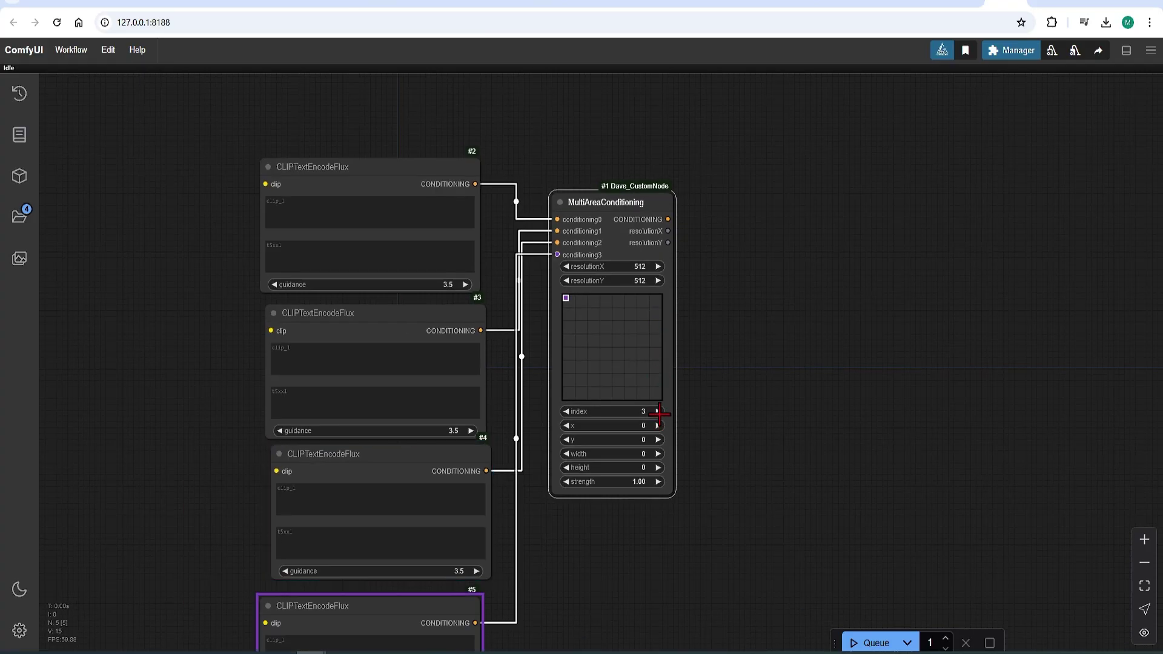
left_click(566, 412)
left_click(566, 412)
left_click(567, 412)
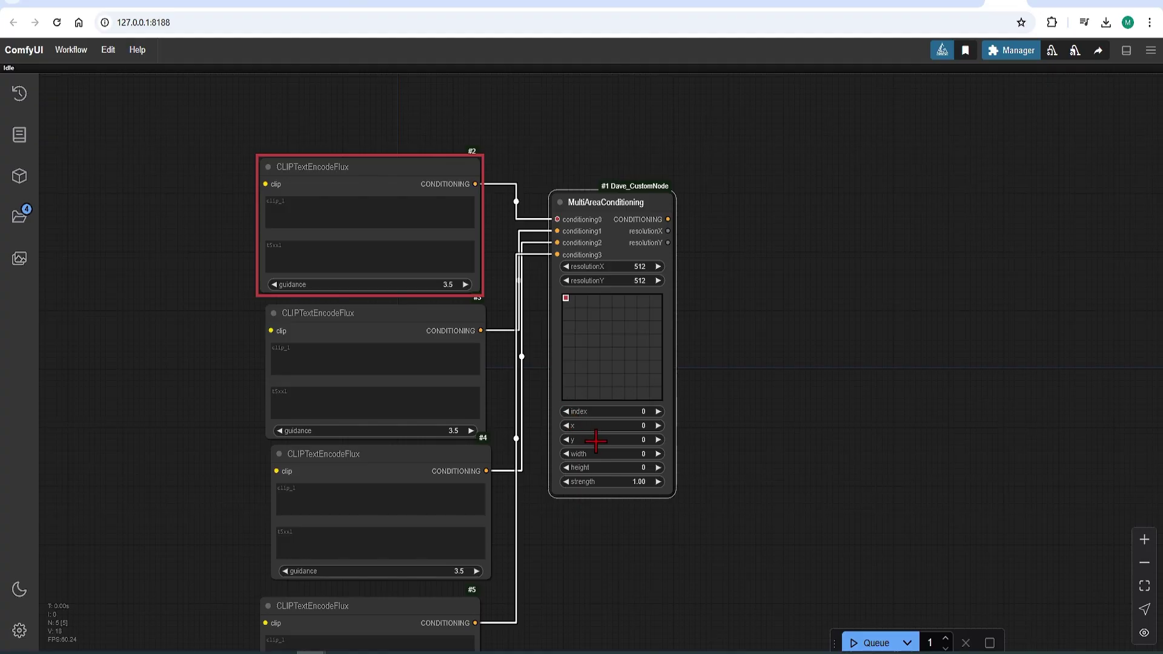
Step: Step region 0's x and y up by 128 and its width and height by 192
left_click(658, 426)
left_click(658, 426)
left_click(658, 425)
left_click(659, 439)
left_click(659, 440)
left_click(659, 440)
left_click(658, 453)
left_click(658, 453)
left_click(659, 453)
left_click(658, 454)
left_click(658, 467)
left_click(658, 467)
left_click(658, 467)
left_click(659, 468)
left_click(658, 468)
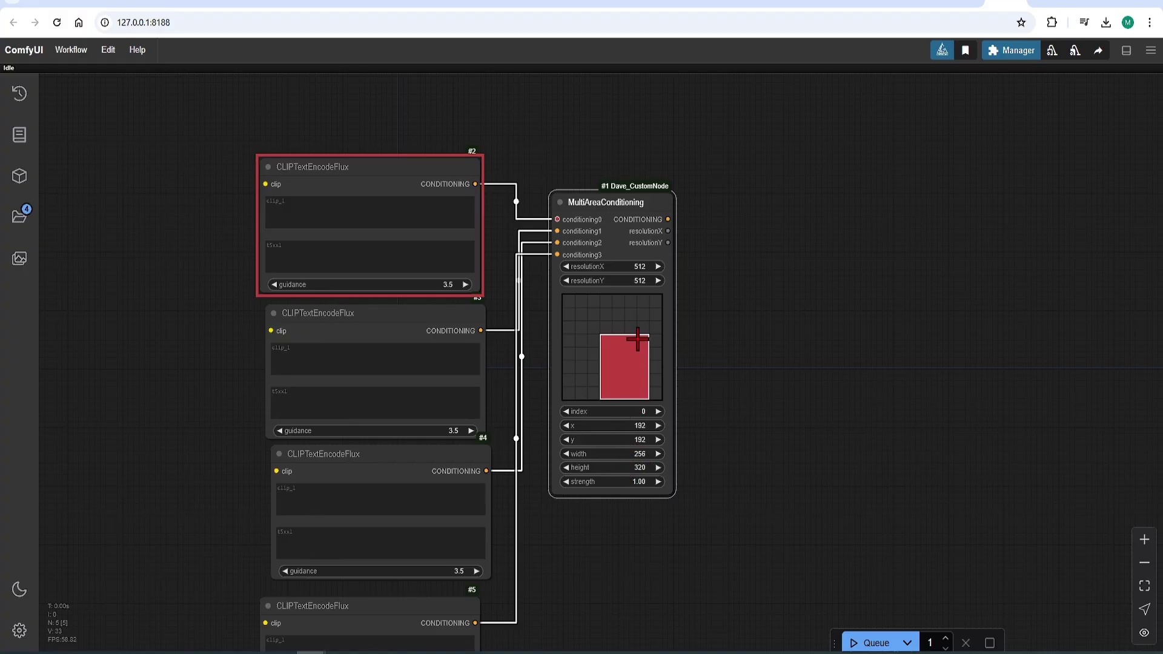
Step: Set the canvas resolutionX and resolutionY to 1024
left_click(640, 265)
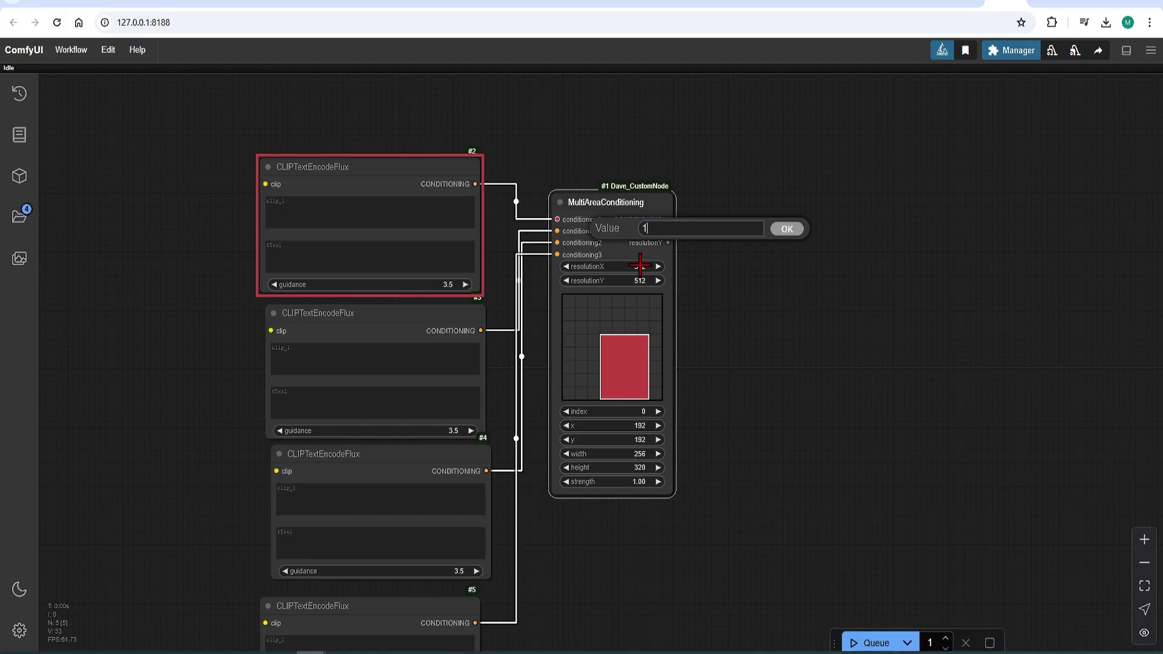
left_click(786, 229)
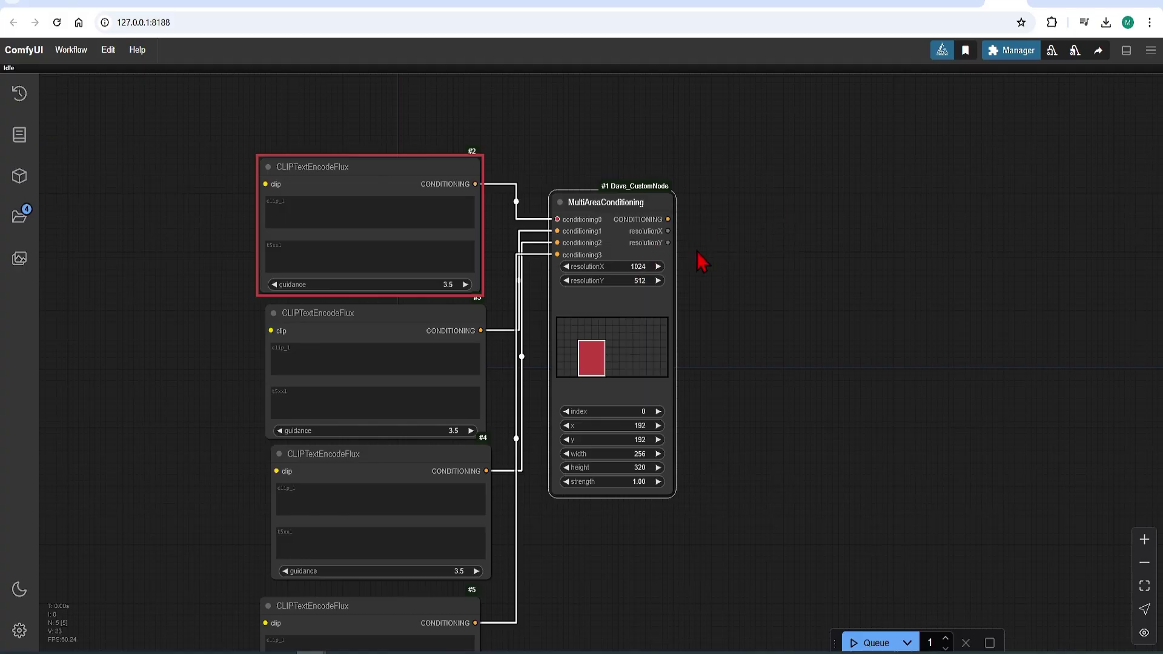
left_click(642, 281)
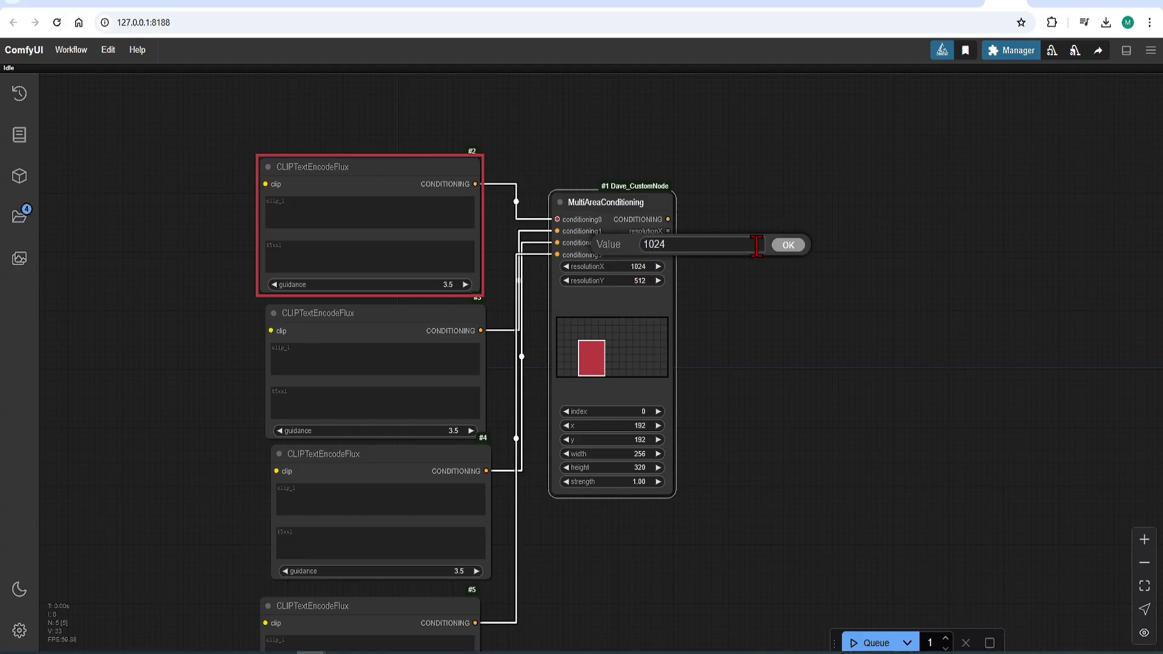
left_click(787, 245)
Step: Set region 0 to x 0, y 0, width 1024 and height 1024
left_click(642, 426)
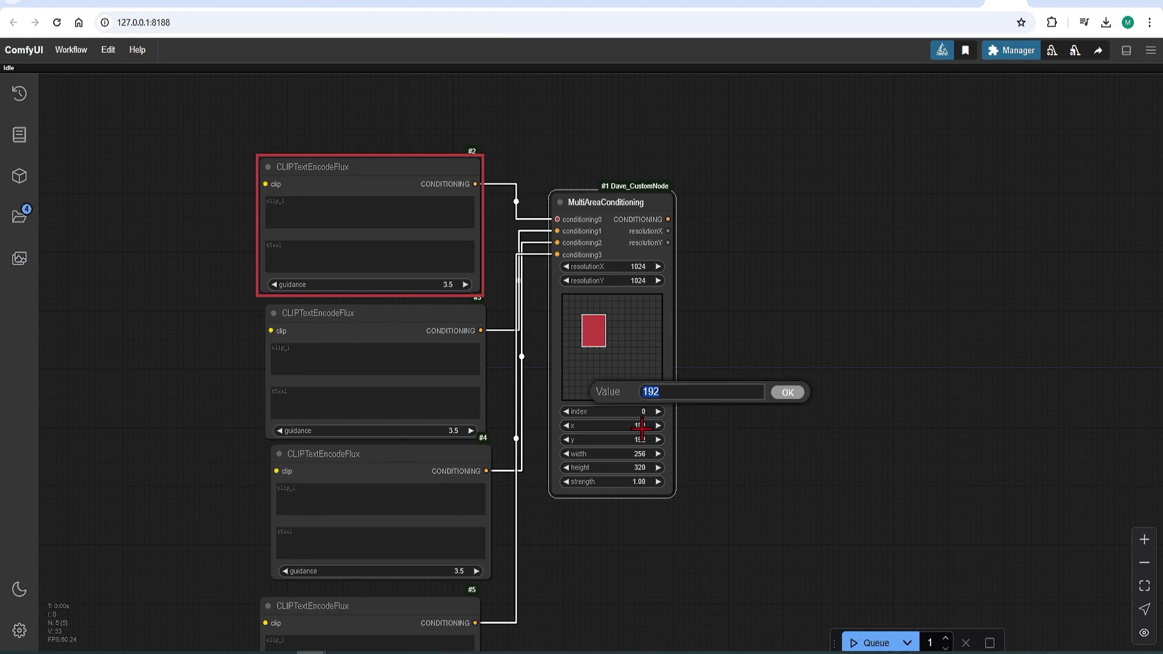
type("0")
key("Return")
left_click(641, 440)
type("0")
key("Return")
left_click(641, 454)
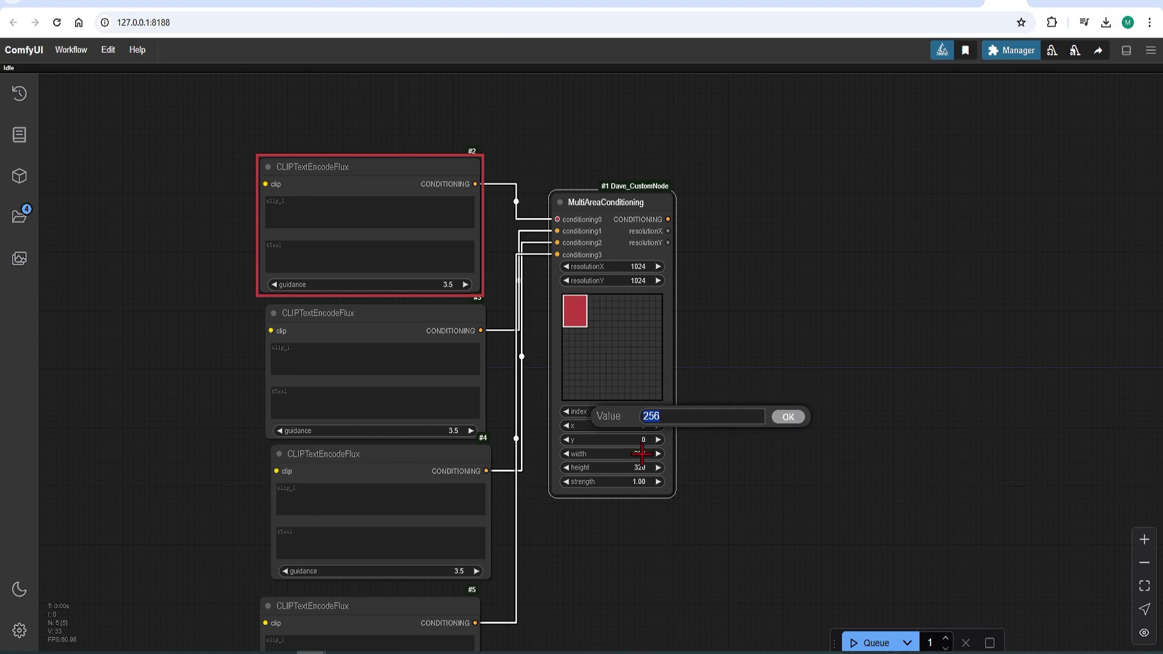
type("1024")
left_click(788, 416)
left_click(641, 467)
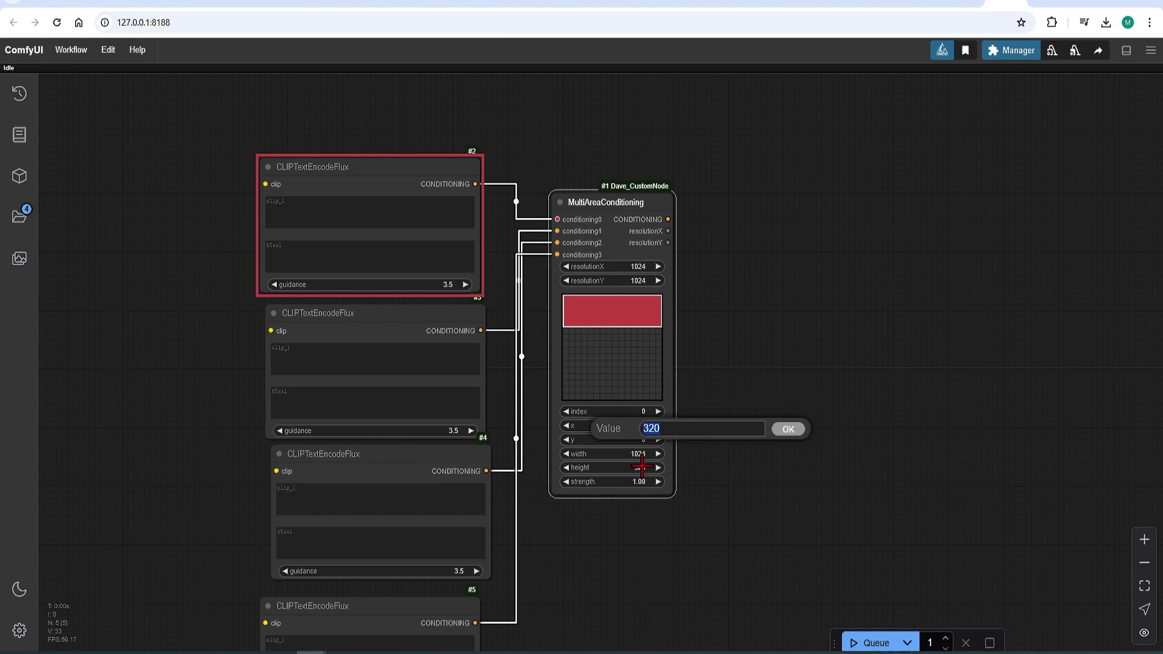
type("1024")
left_click(787, 429)
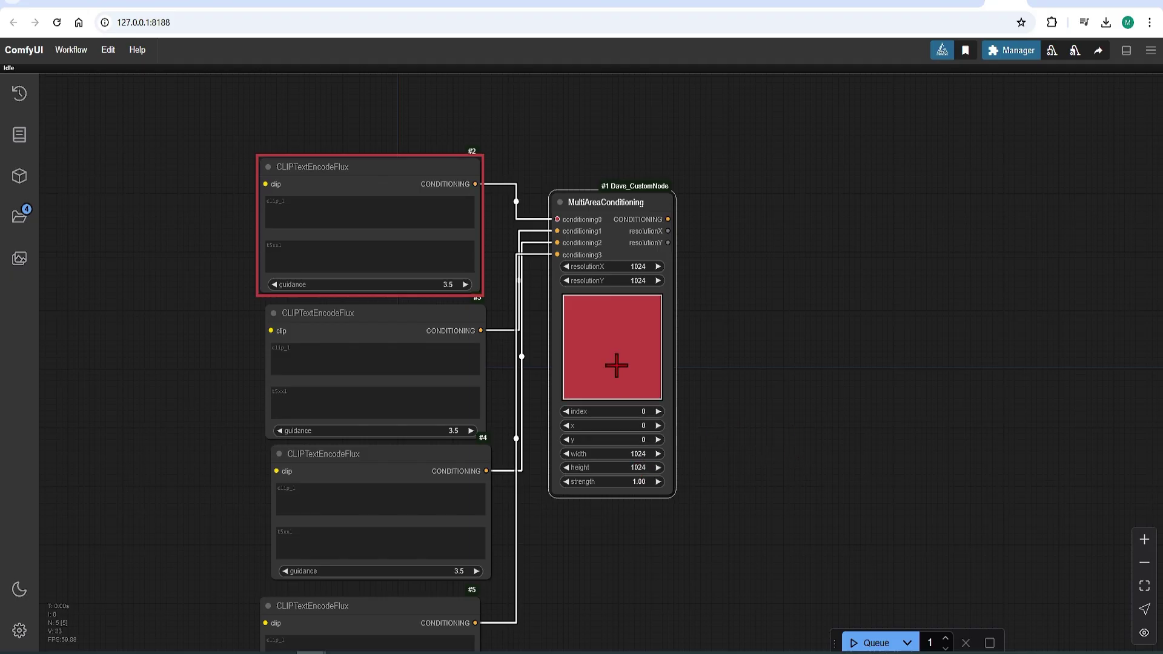
scroll(333, 239, "down", 1)
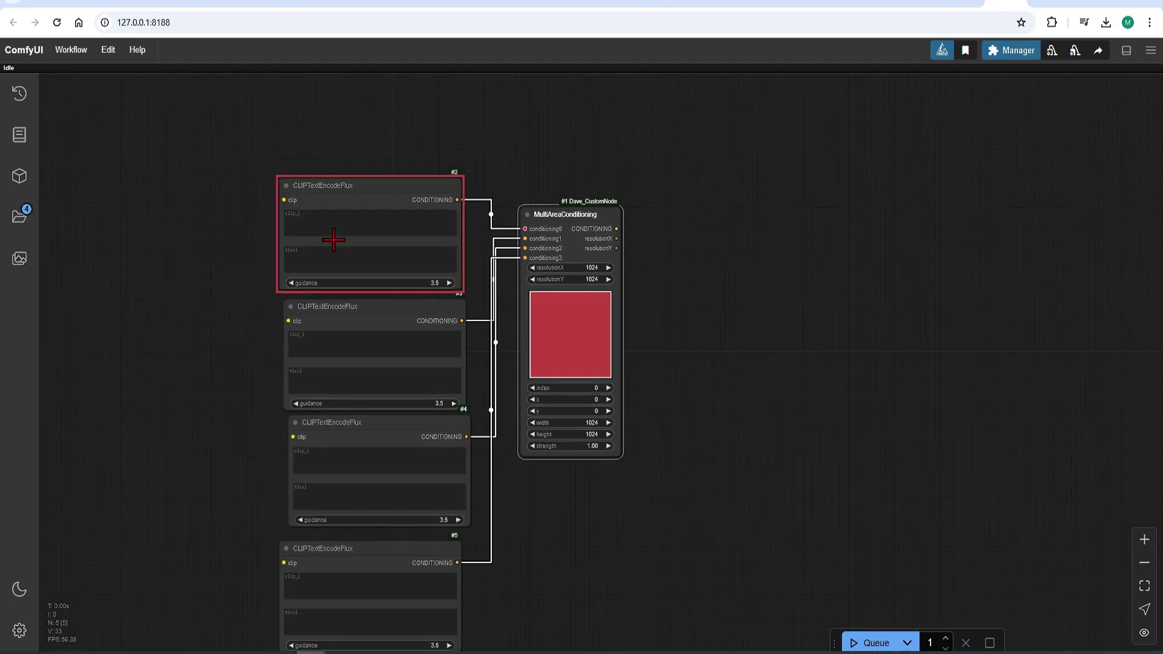
left_click(608, 388)
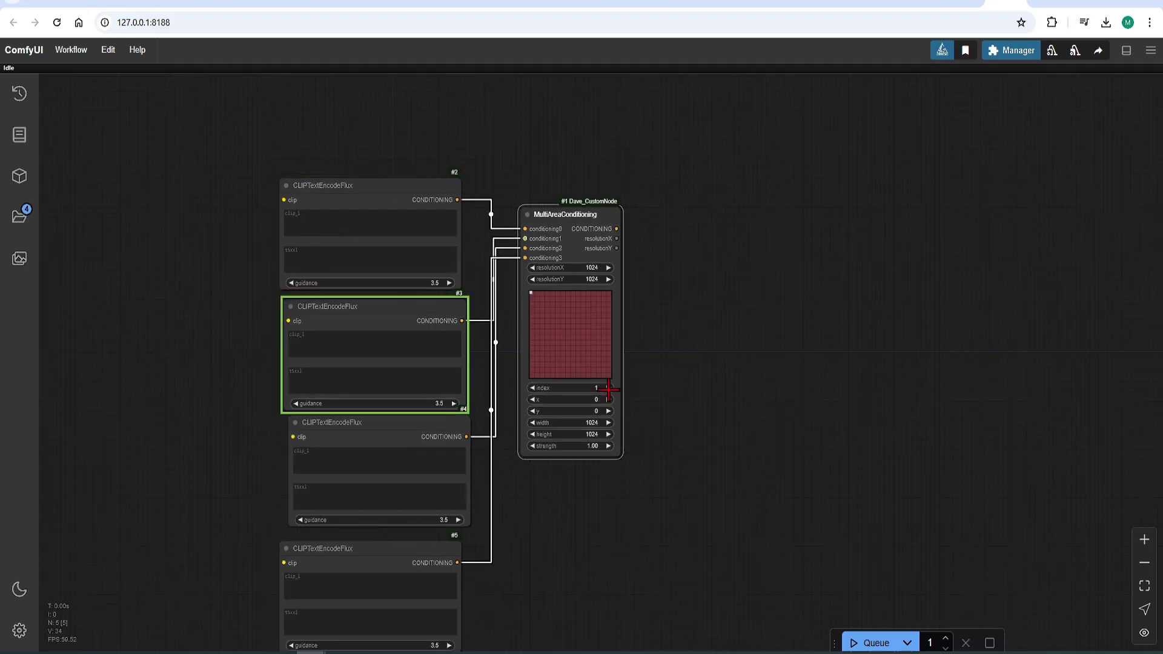
left_click(532, 388)
left_click(207, 350)
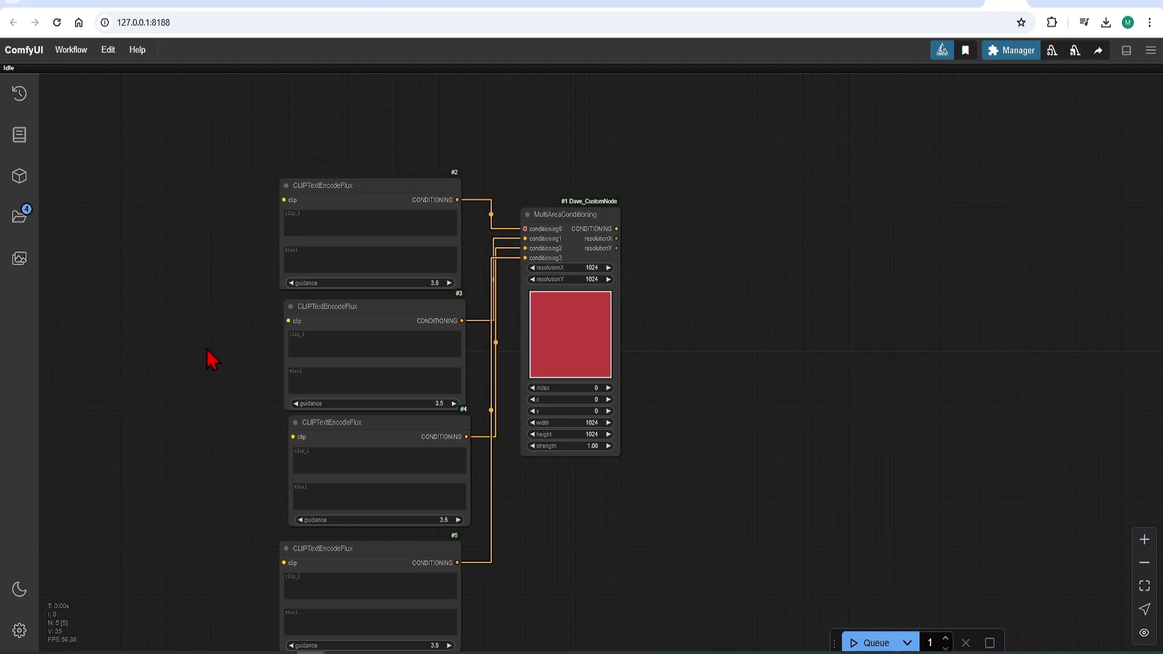
Step: Add a DualCLIPLoader node and place it left of the text encoders
right_click(187, 409)
double_click(161, 340)
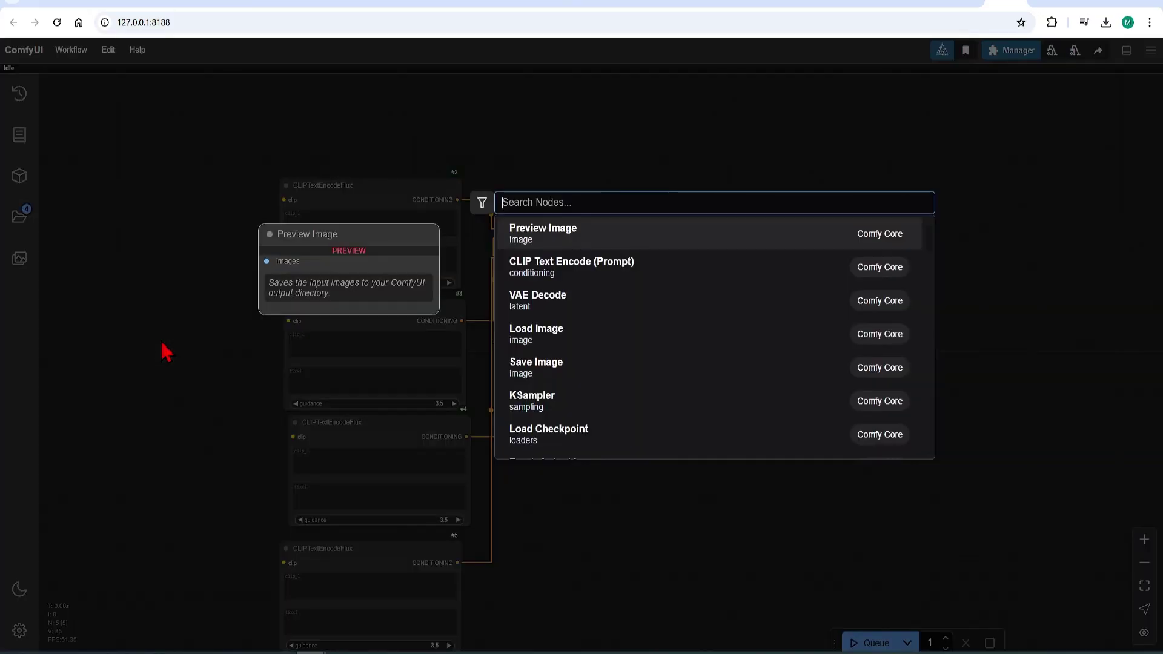
type("dual clip")
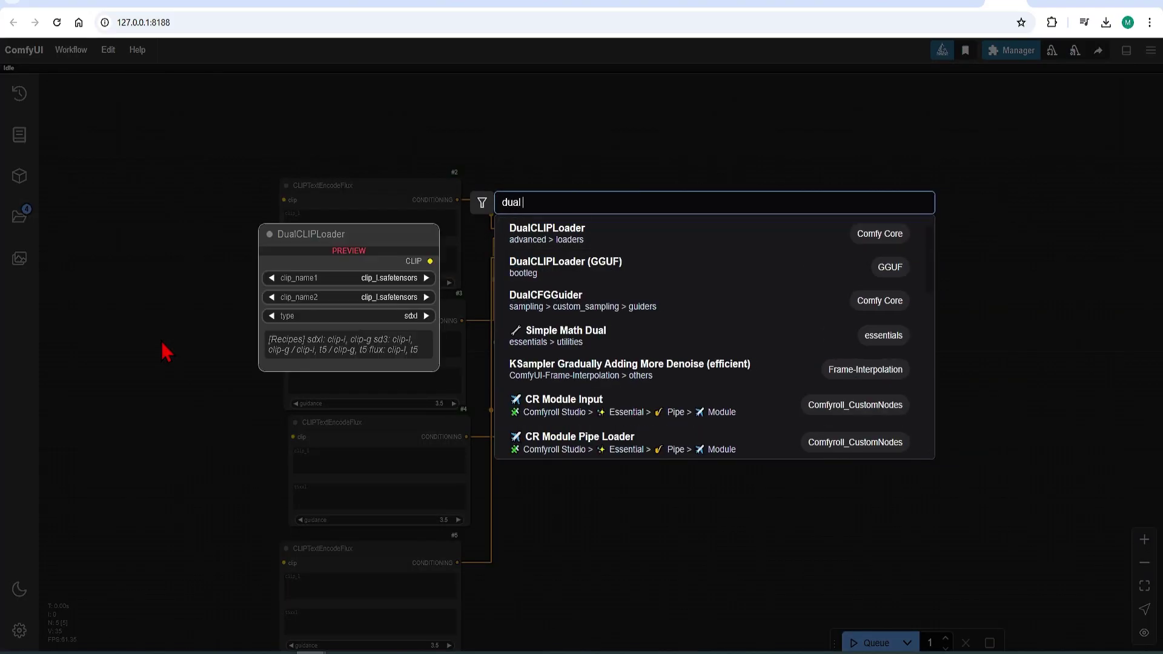
left_click(656, 249)
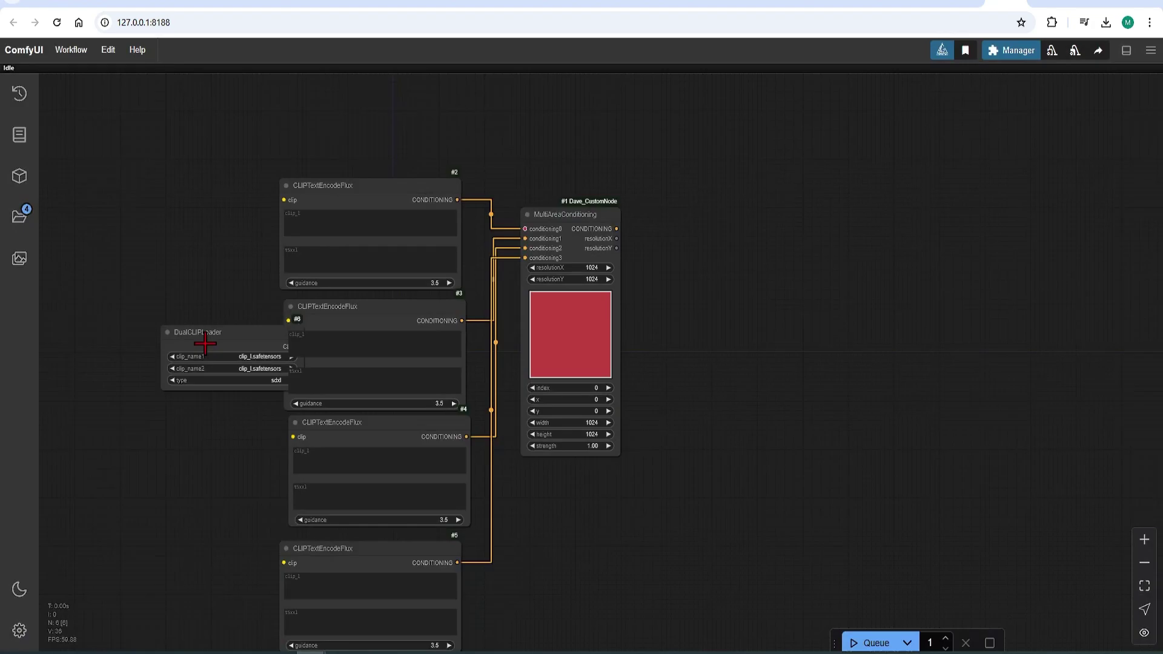
left_click_drag(174, 334, 125, 321)
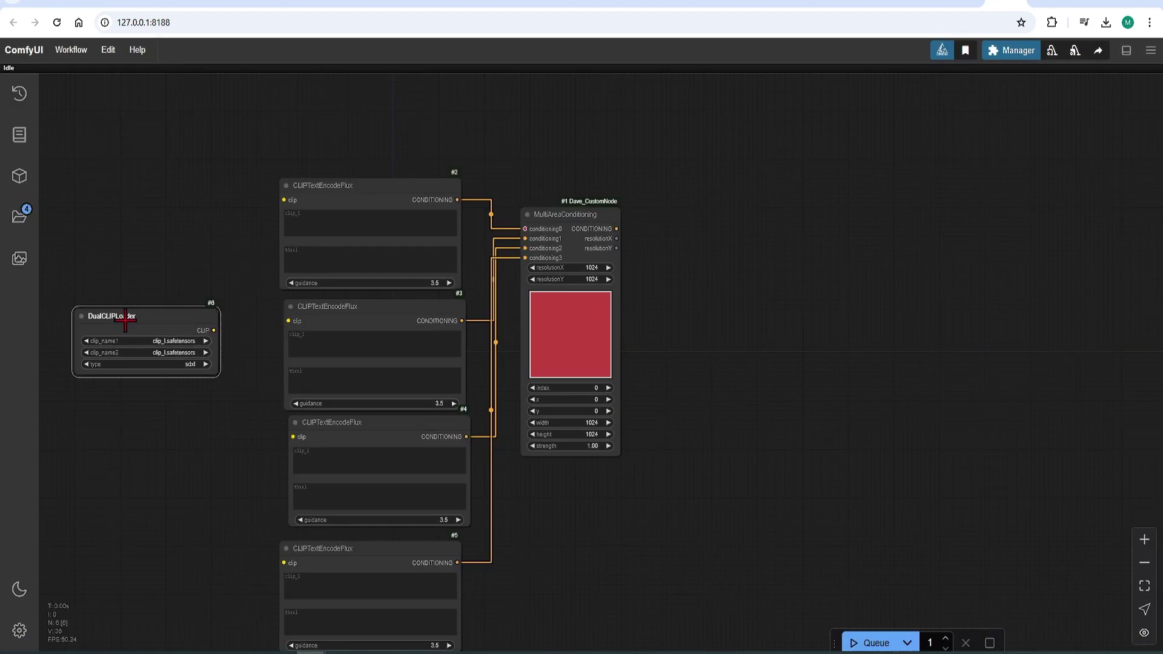
Step: Set the DualCLIPLoader's clip_name2 to t5xxl_fp16.safetensors and its type to flux
left_click(194, 342)
key("alt+Tab")
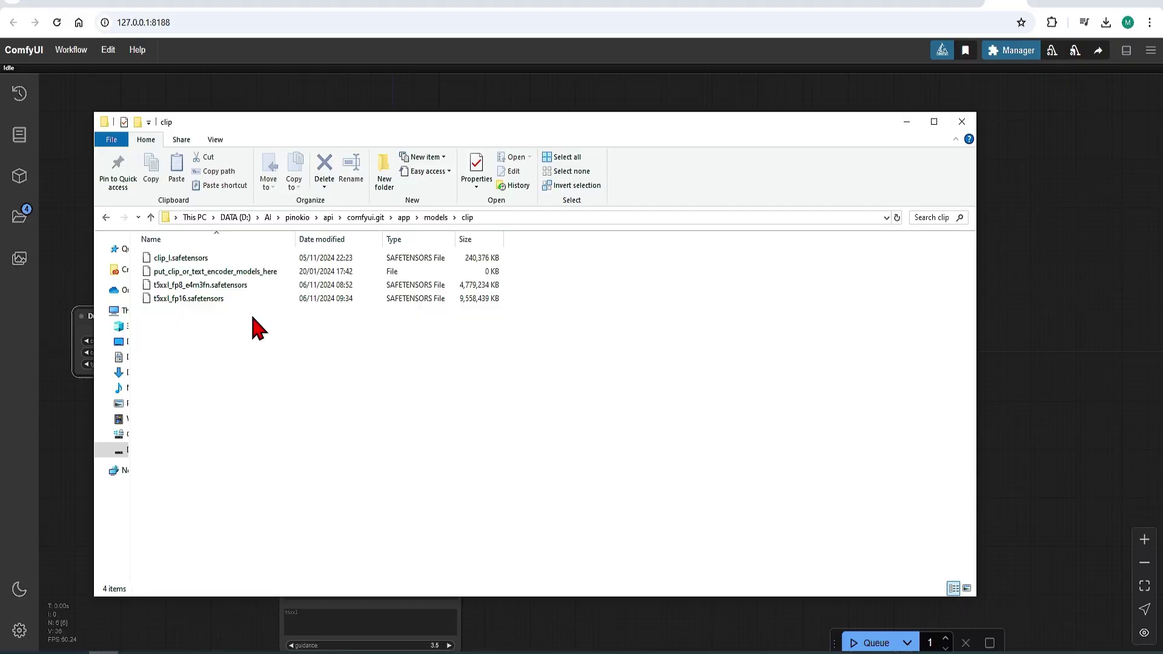
key("alt+Tab")
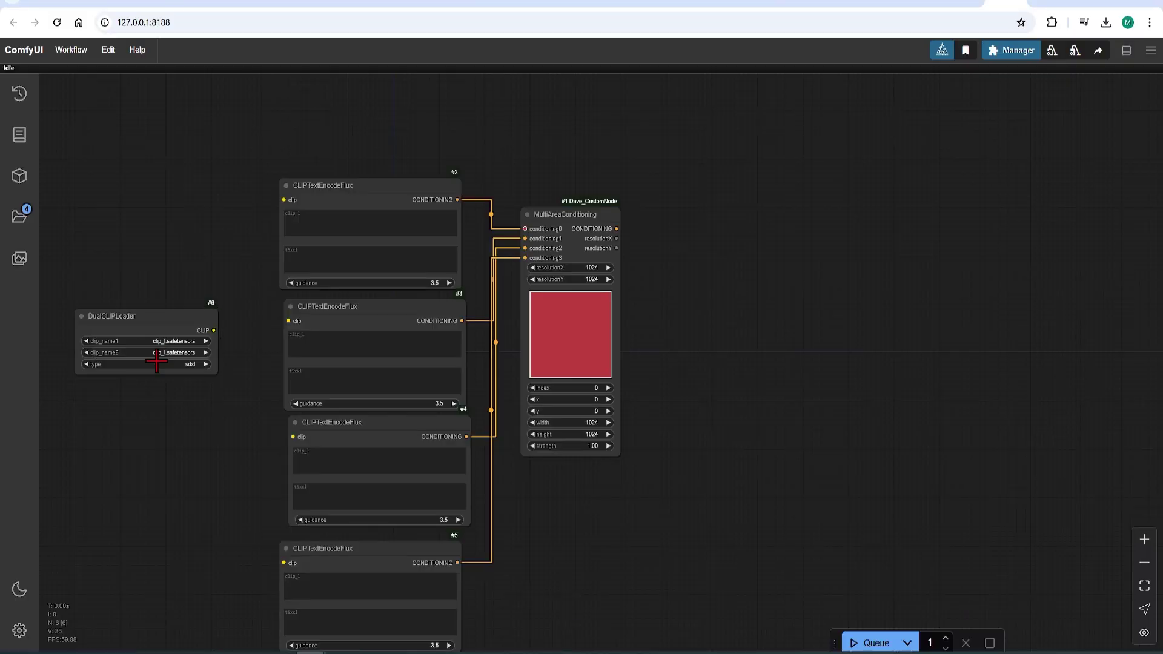
left_click(162, 353)
left_click(193, 367)
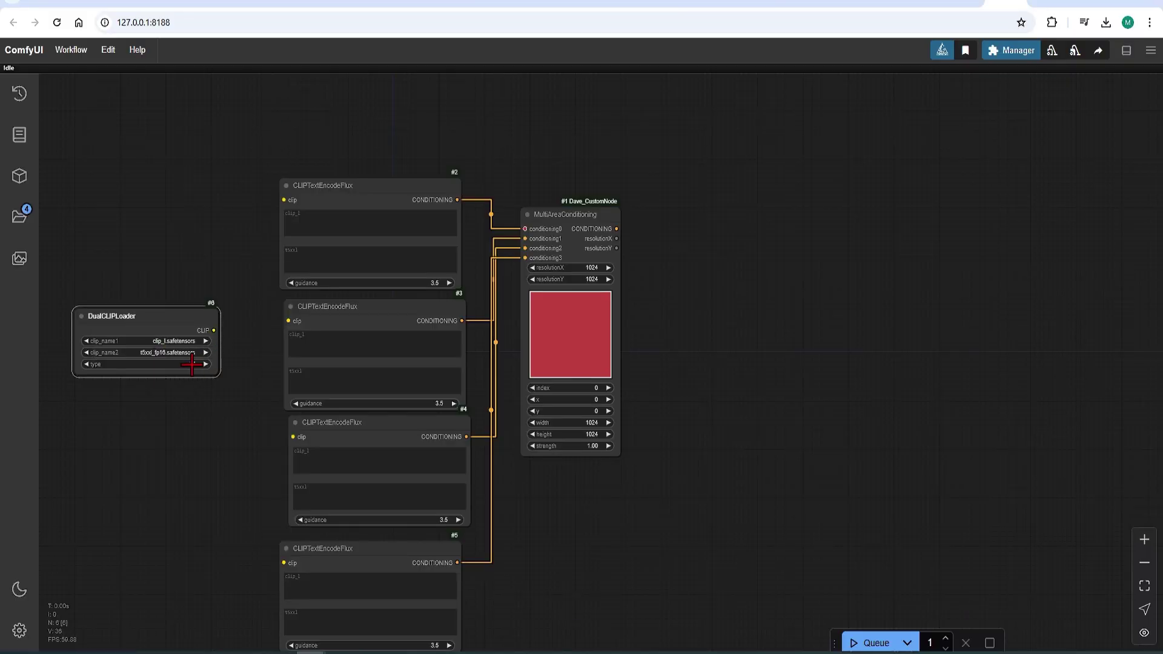
left_click(188, 364)
left_click(233, 398)
Step: Connect the DualCLIPLoader's CLIP output to the CLIPTextEncodeFlux clip inputs
left_click_drag(213, 330, 293, 437)
left_click_drag(213, 330, 284, 562)
scroll(640, 278, "down", 2)
Step: Add a Load Diffusion Model node using flux1-dev.safetensors with weight_dtype fp8_e4m3fn_fast
double_click(640, 278)
type("l")
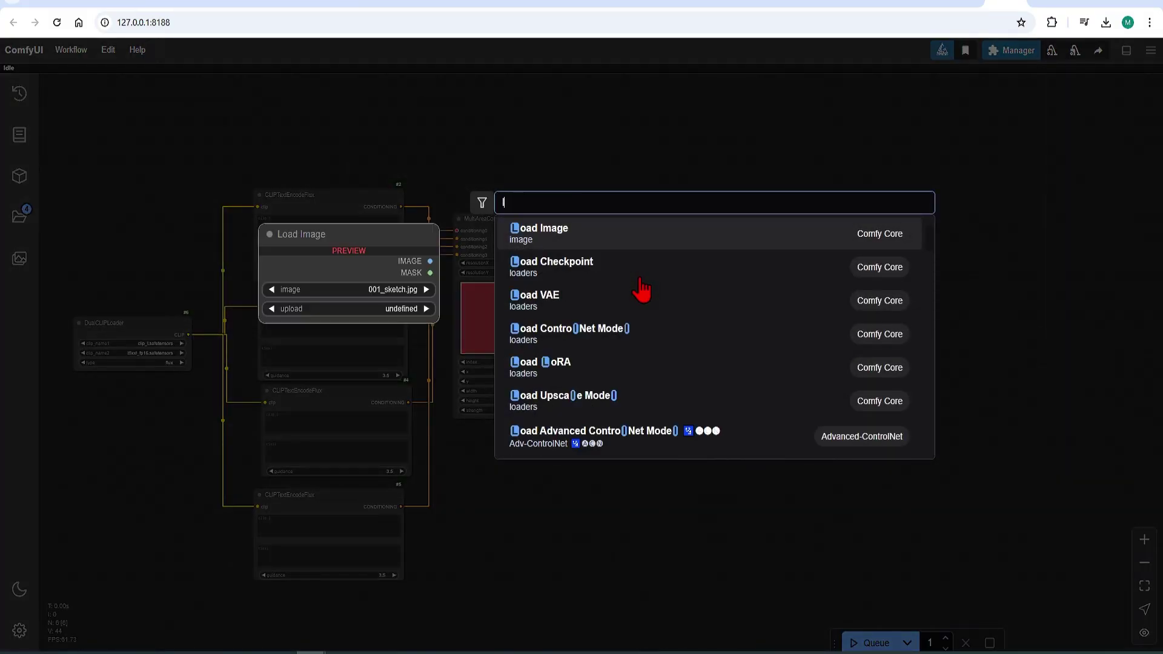
type("oad diffusion")
key("Return")
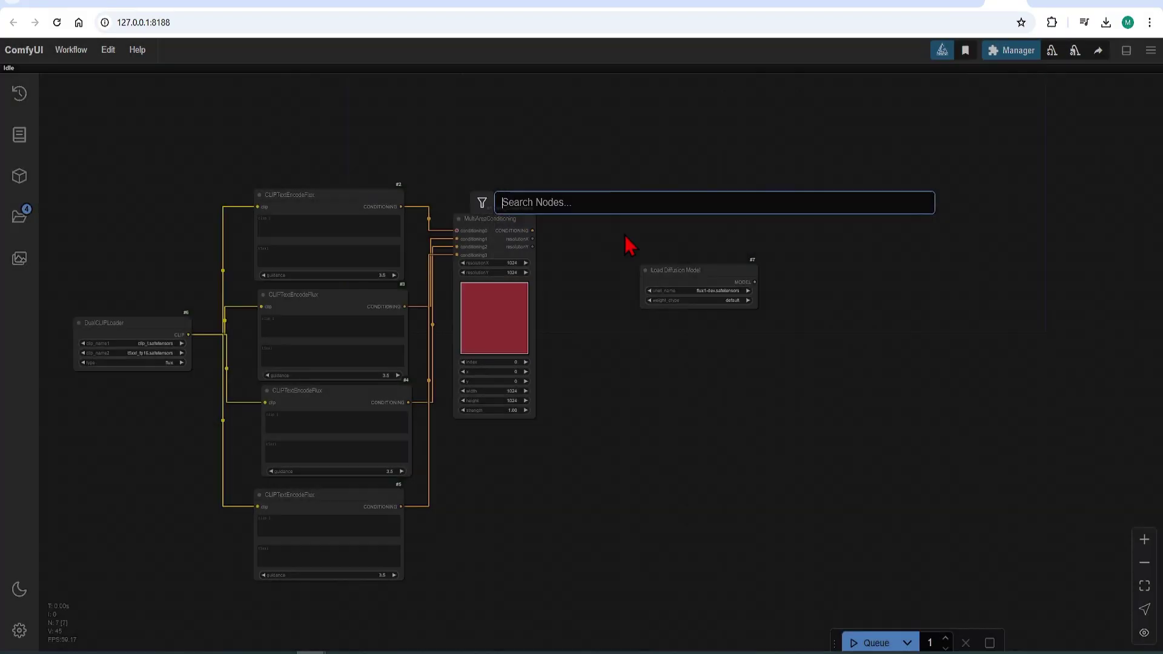
scroll(707, 260, "up", 4)
scroll(711, 252, "up", 1)
left_click(721, 294)
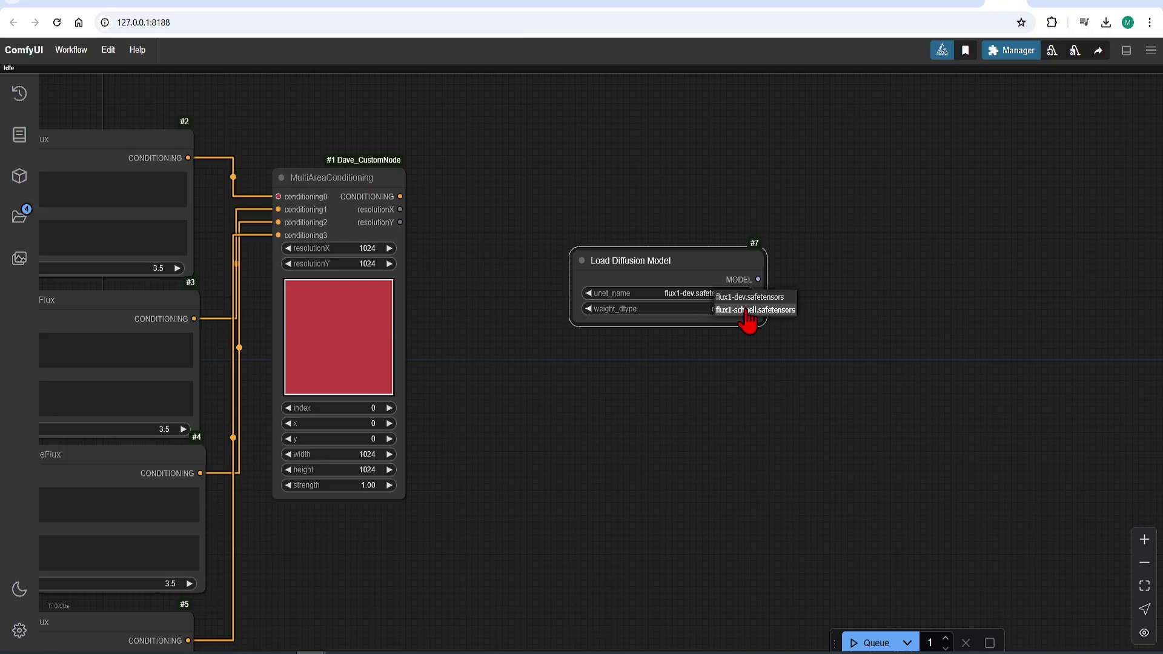
left_click(754, 295)
left_click(743, 308)
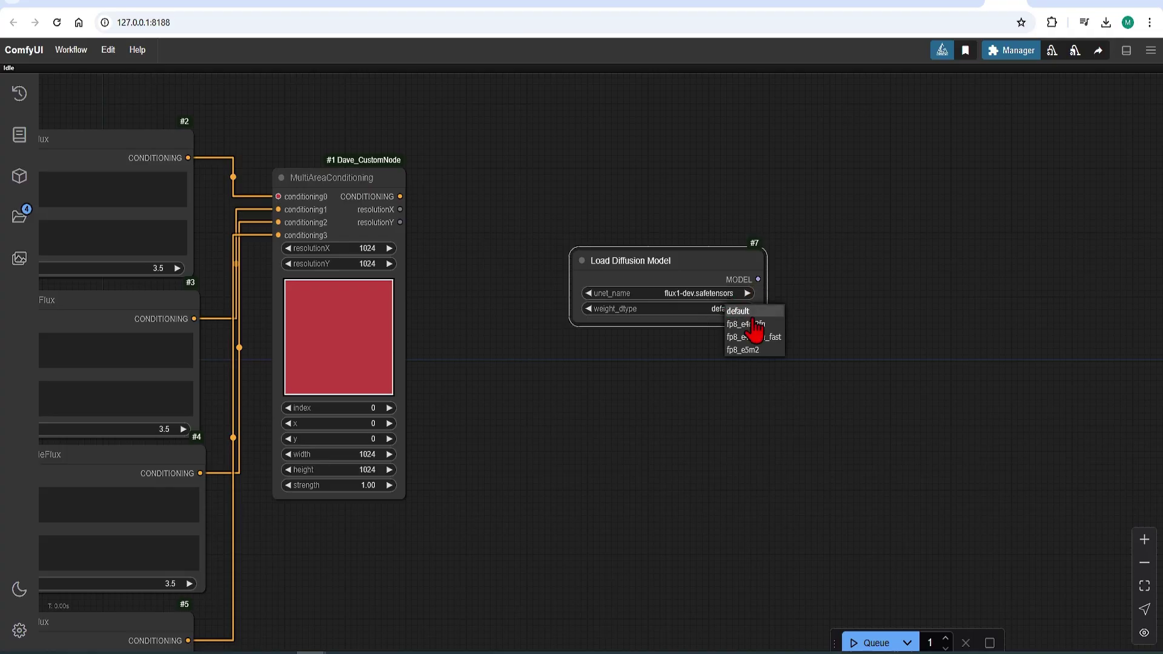
left_click(751, 334)
Step: Check in File Explorer that flux1-dev.safetensors sits in the models/unet folder
key("alt+Tab")
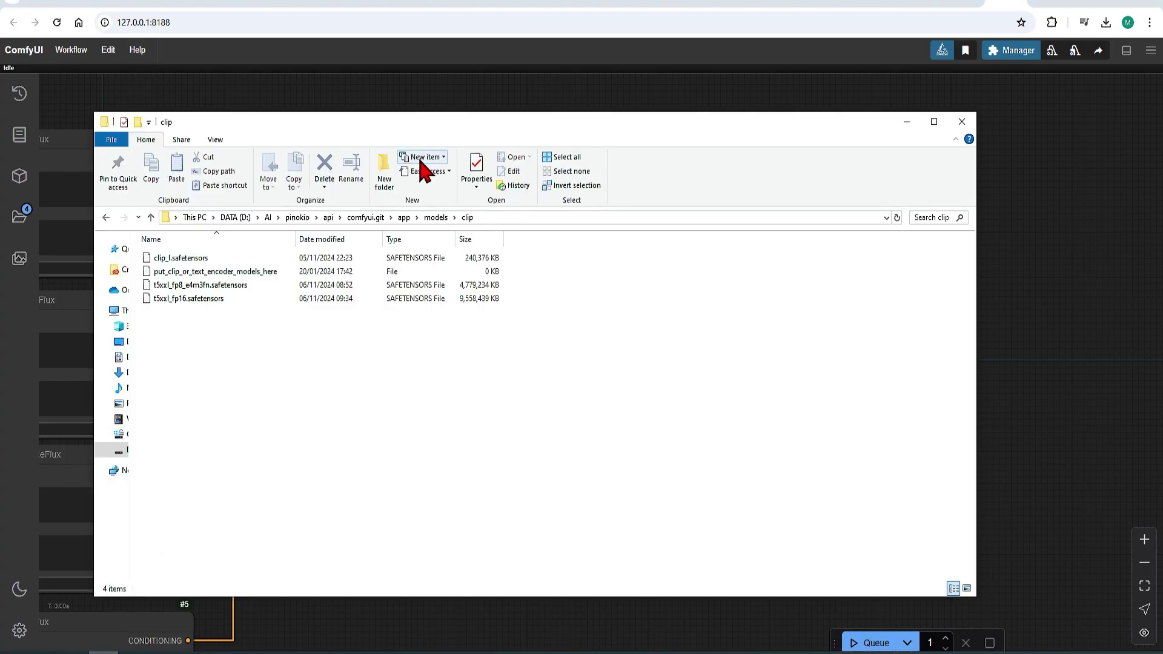
left_click(436, 217)
double_click(202, 554)
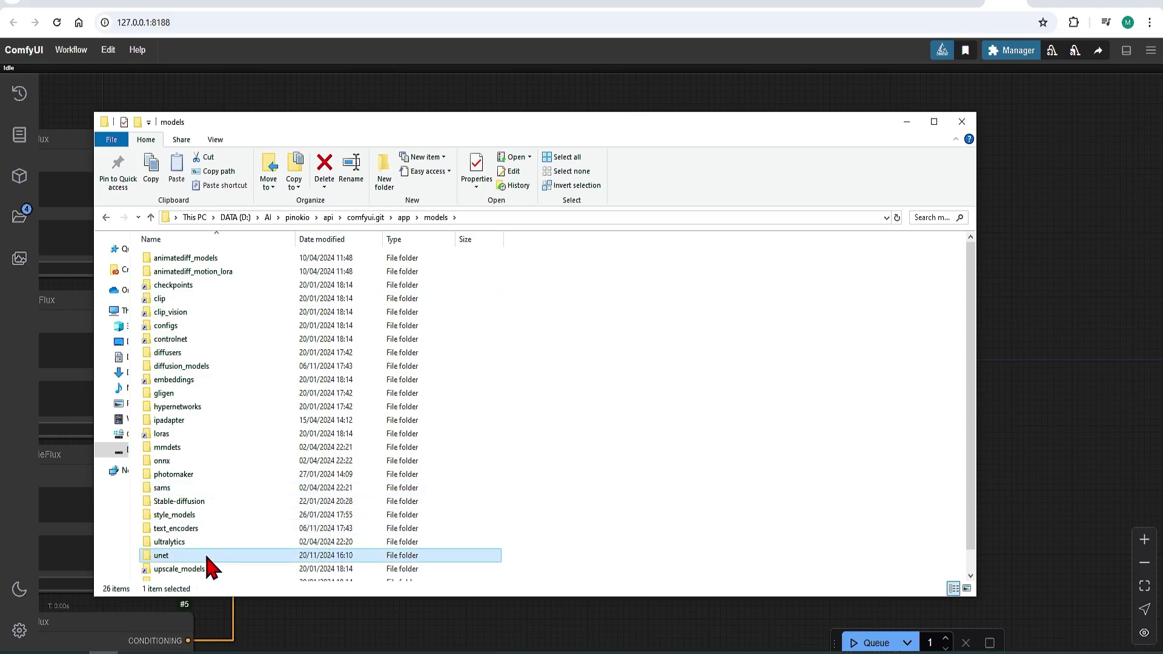
left_click(265, 258)
left_click(1008, 291)
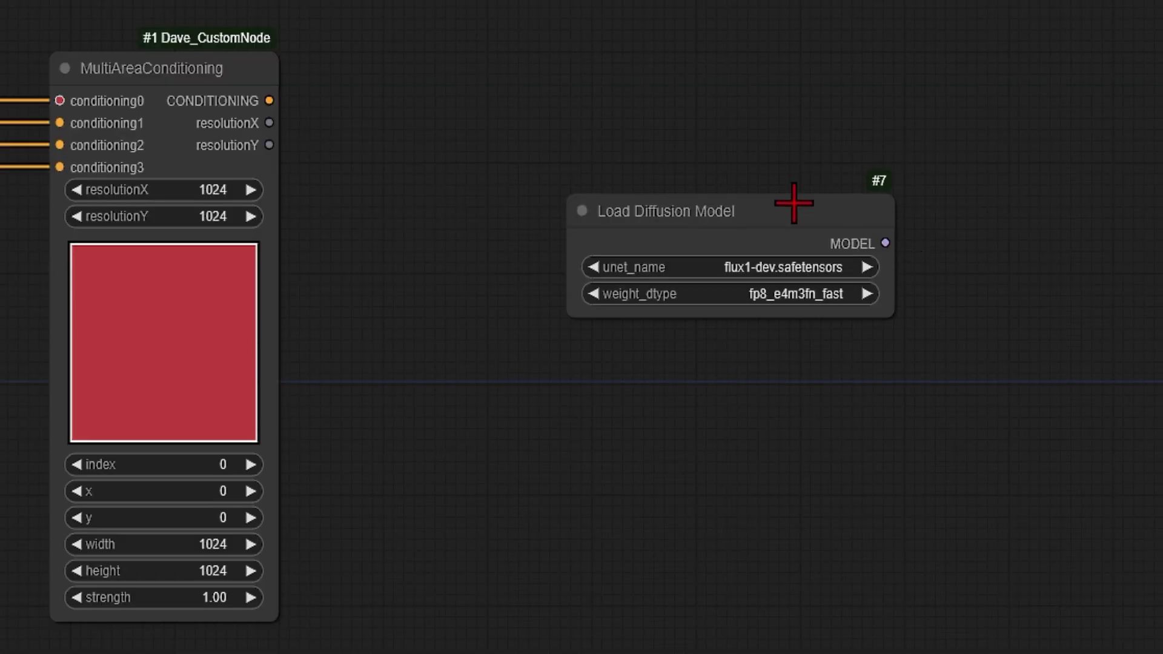
Step: Add a BasicGuider fed by the MultiAreaConditioning CONDITIONING and the Flux MODEL
left_click_drag(794, 203, 494, 0)
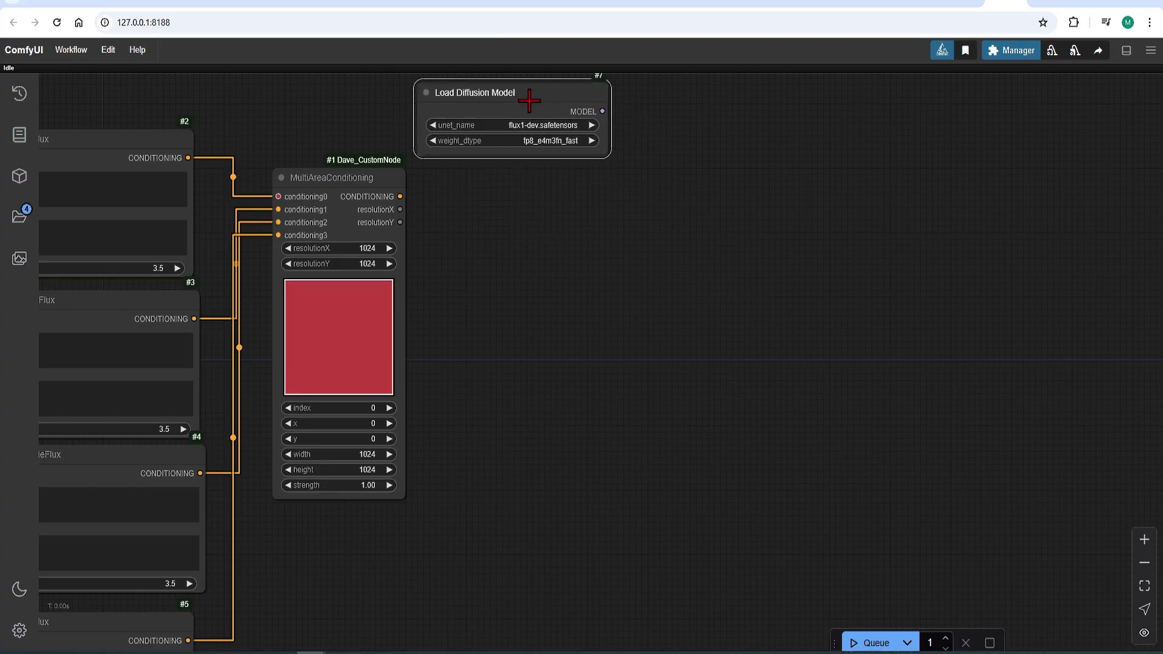
double_click(616, 261)
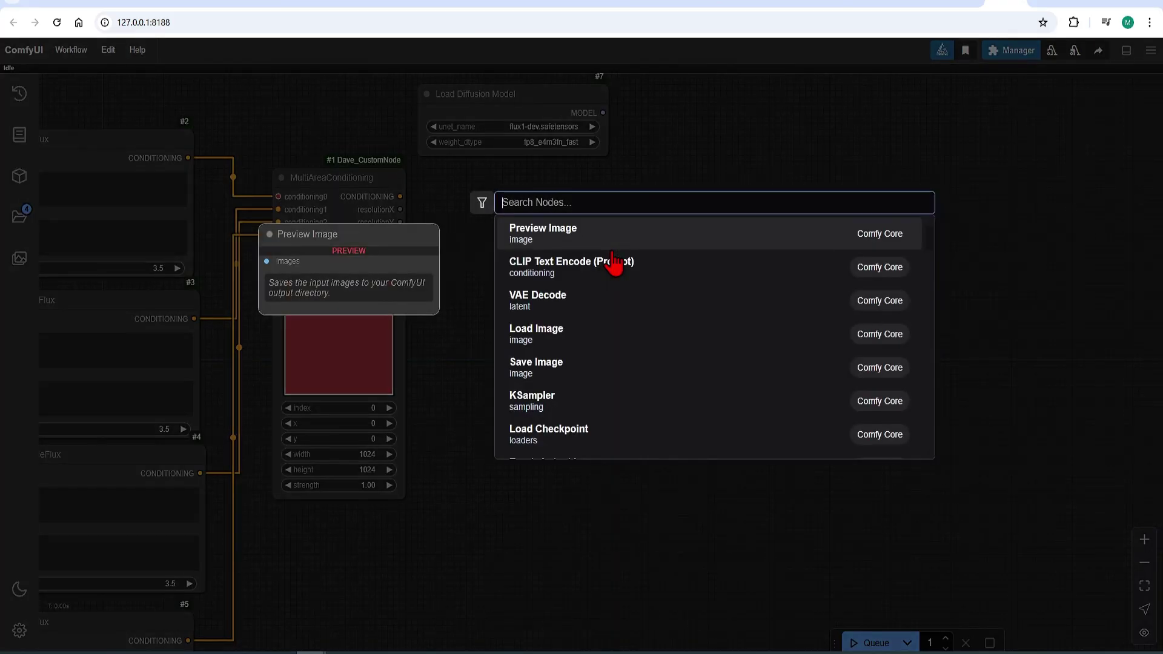
type("basic g")
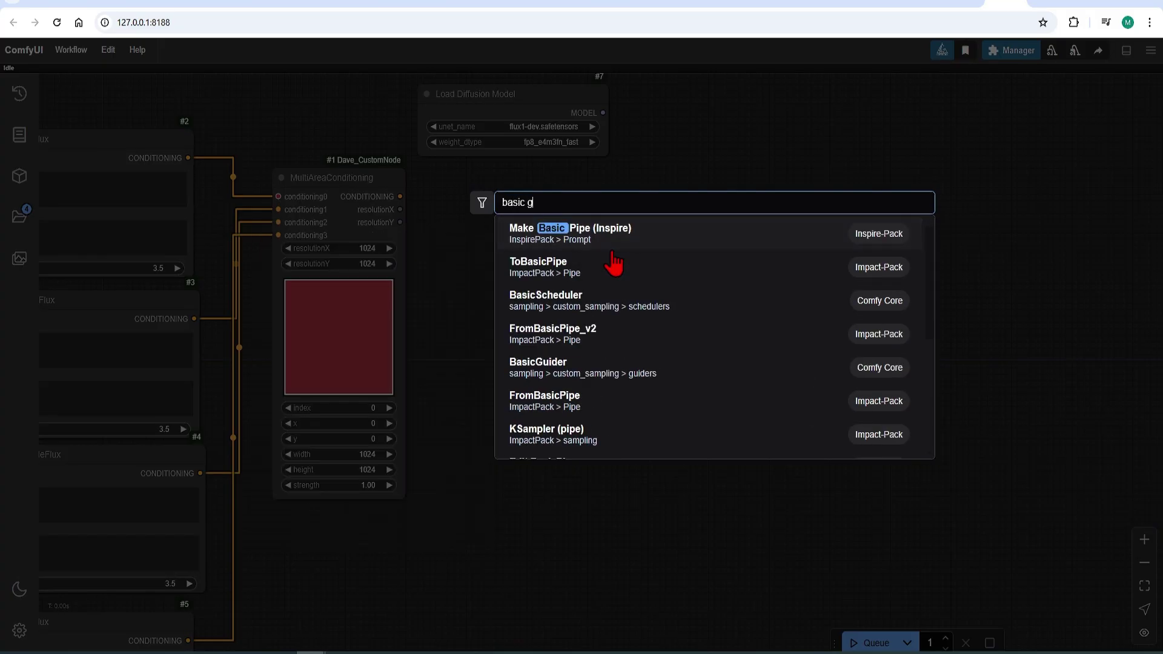
type("uider")
key("Return")
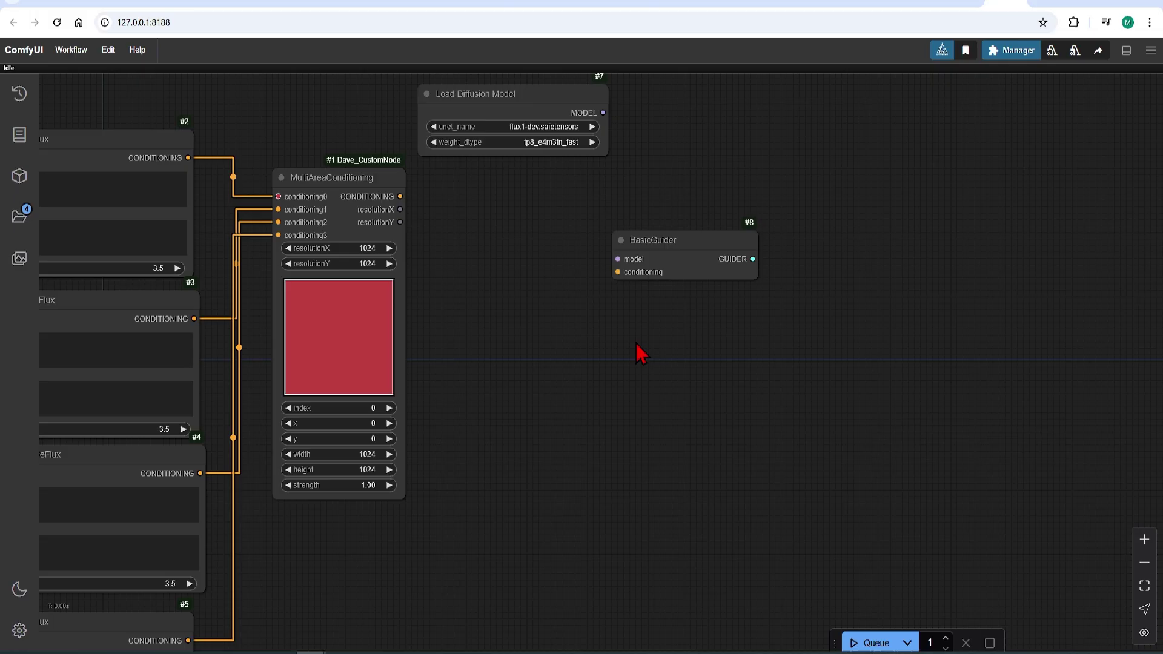
left_click_drag(400, 196, 618, 272)
left_click_drag(603, 113, 617, 259)
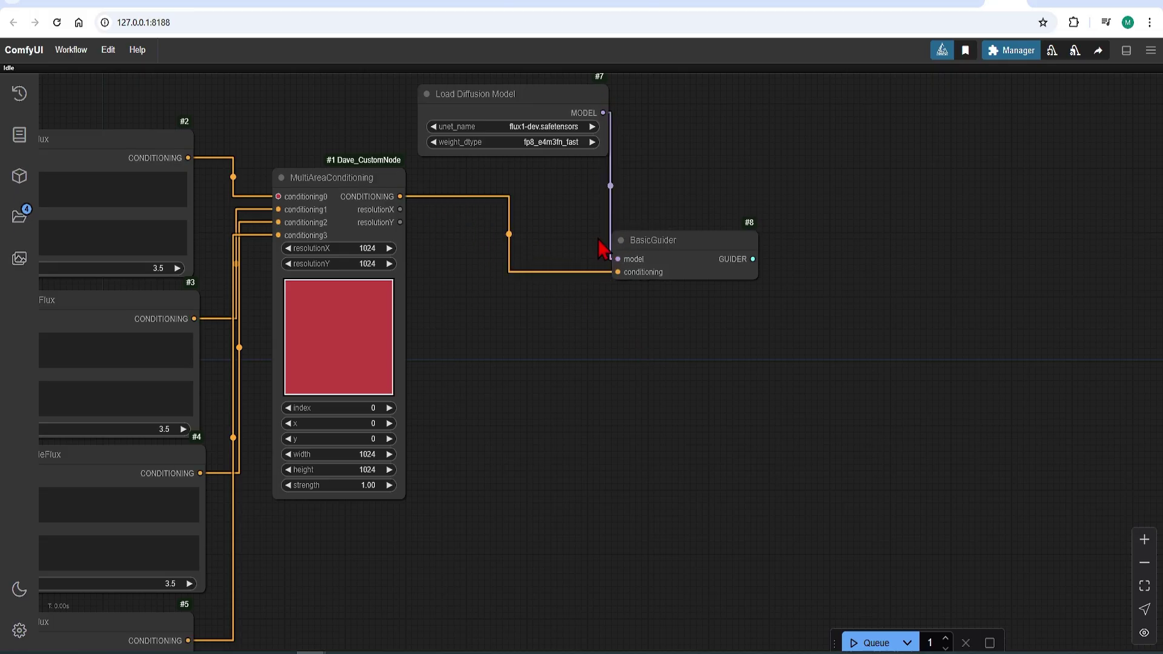
Step: Add an Empty Latent Image at 1024×1024 and place it below the BasicGuider
double_click(866, 300)
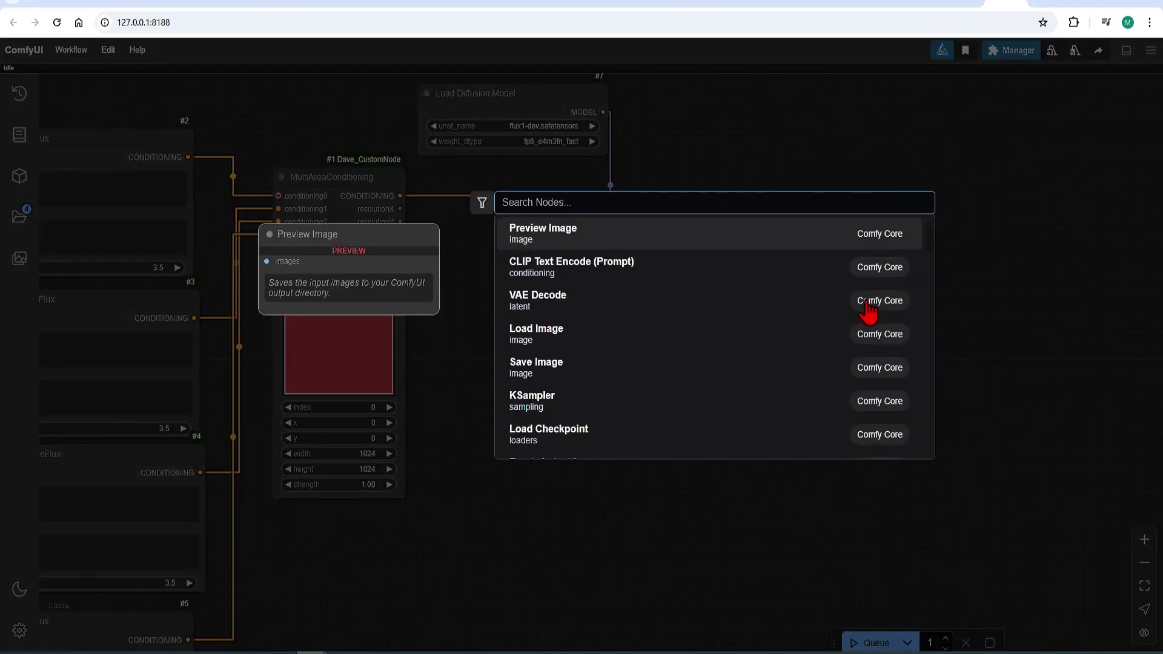
type("empty latent")
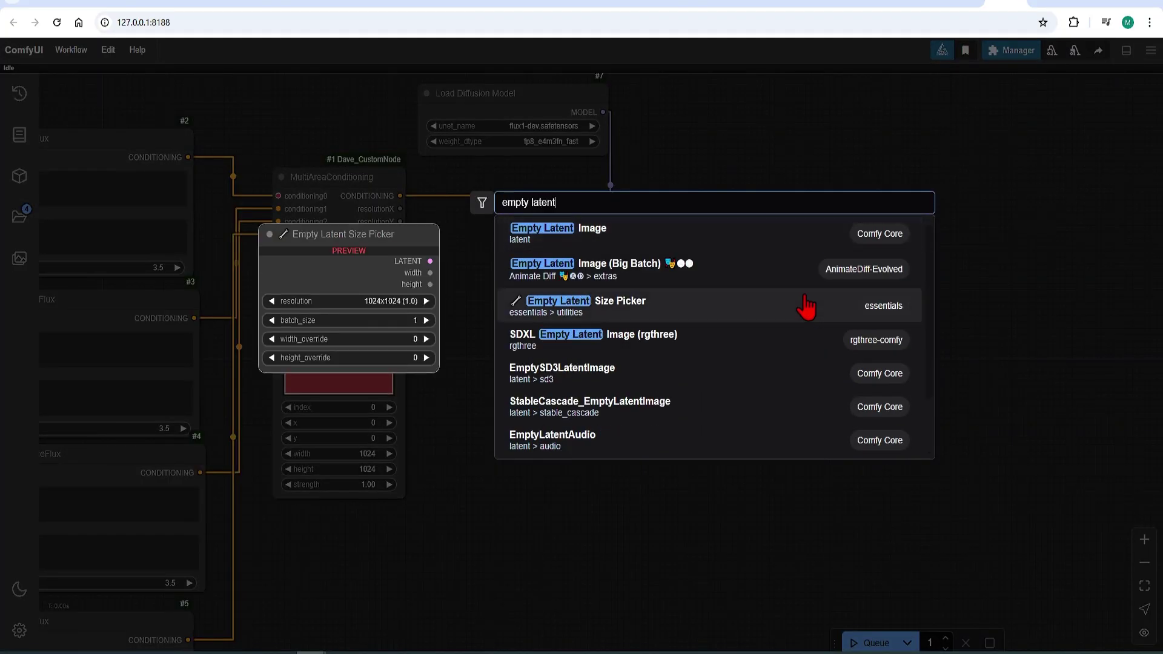
key("Return")
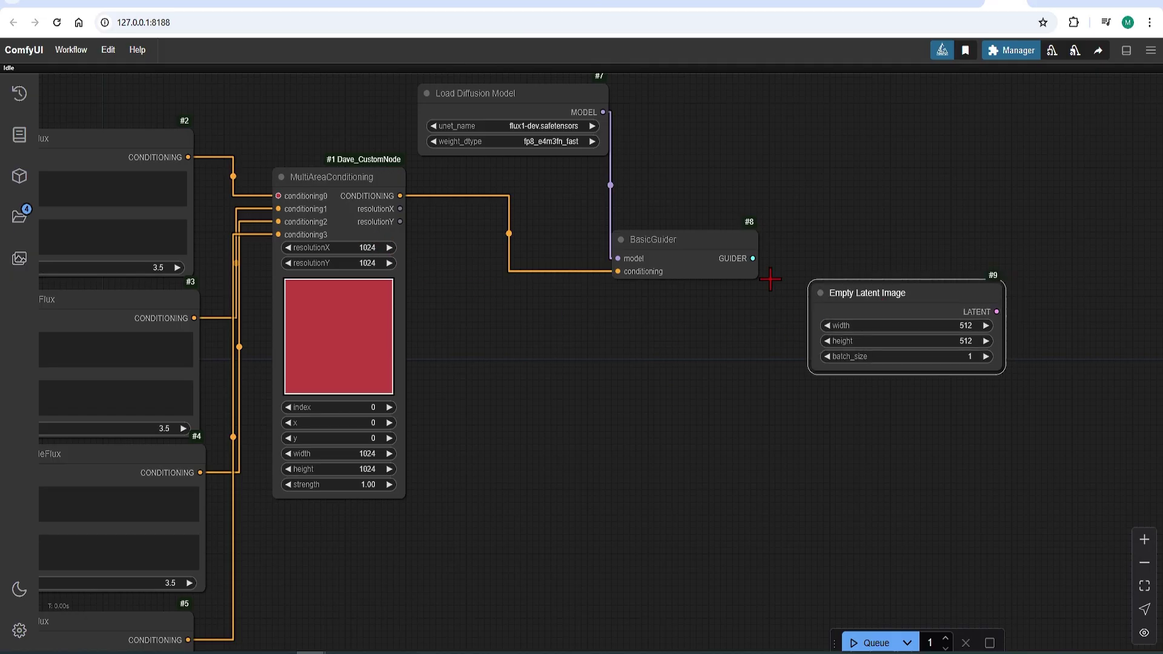
left_click(974, 327)
type("1")
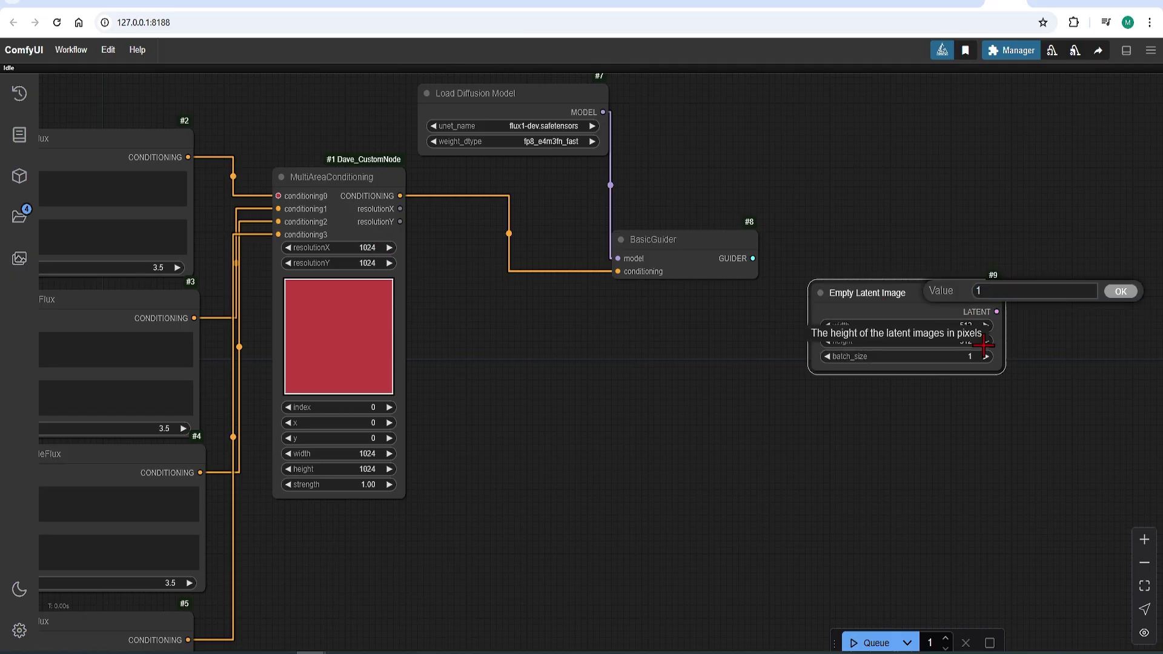
type("024")
key("Return")
left_click(964, 341)
type("10")
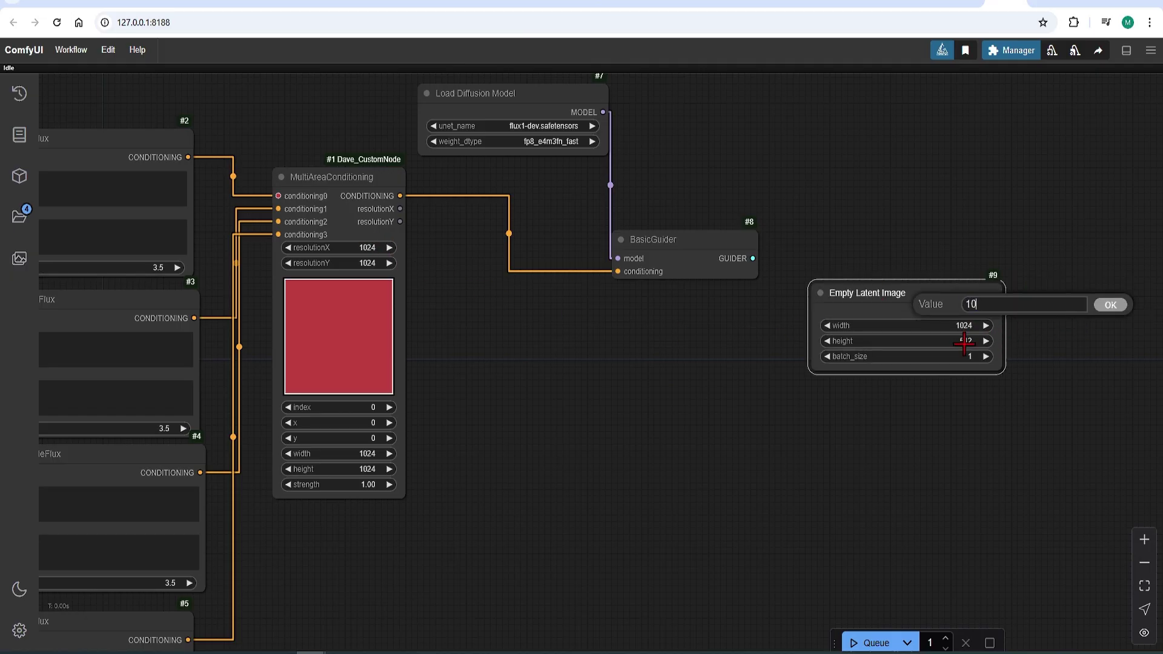
type("24")
left_click(1110, 306)
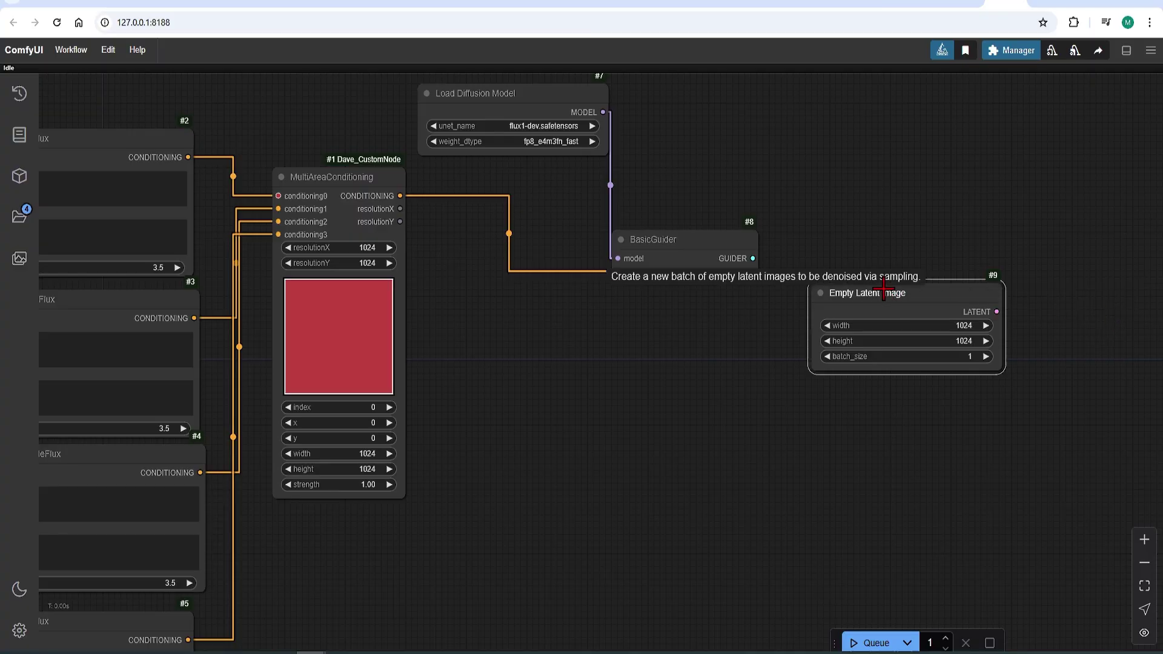
left_click_drag(883, 293, 671, 318)
Step: Add a RandomNoise node (seed 3) beneath the latent
double_click(666, 430)
type("randomnoi")
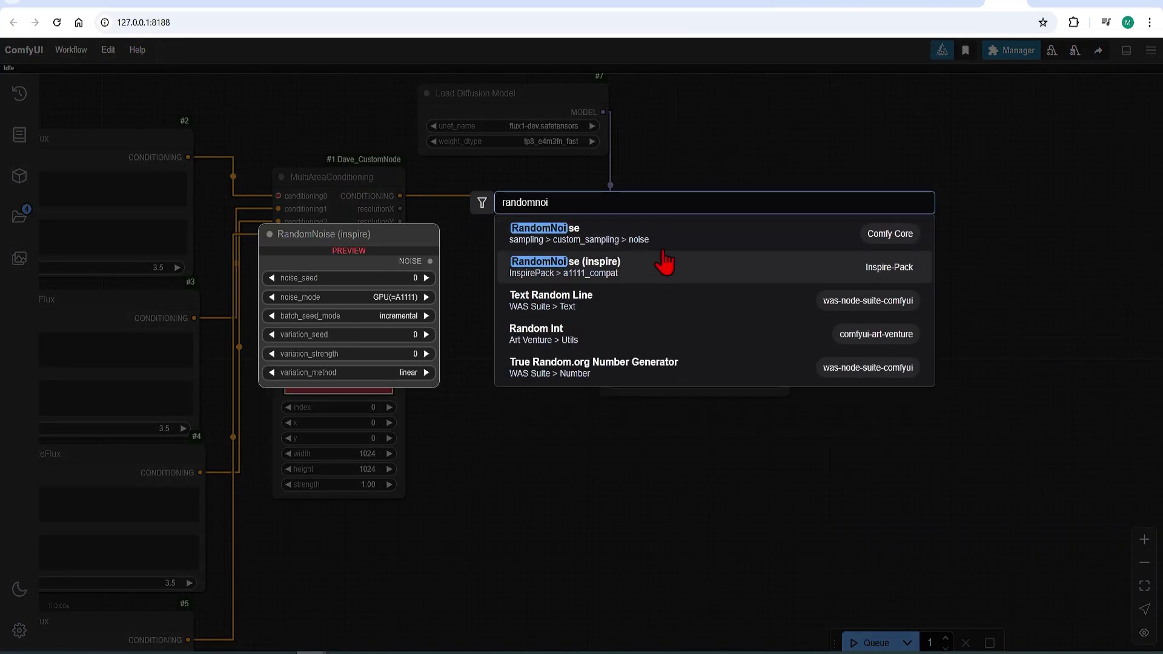
key("Return")
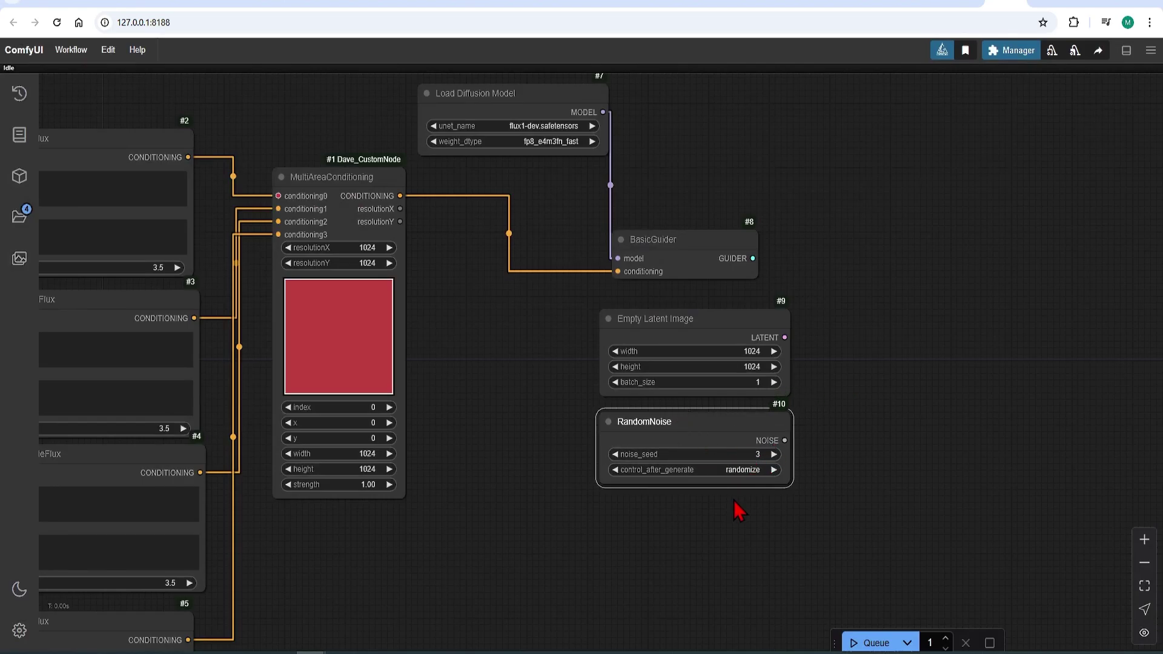
Step: Add a KSamplerSelect below RandomNoise with sampler_name set to dpmpp_2m
double_click(733, 500)
type("ksamp")
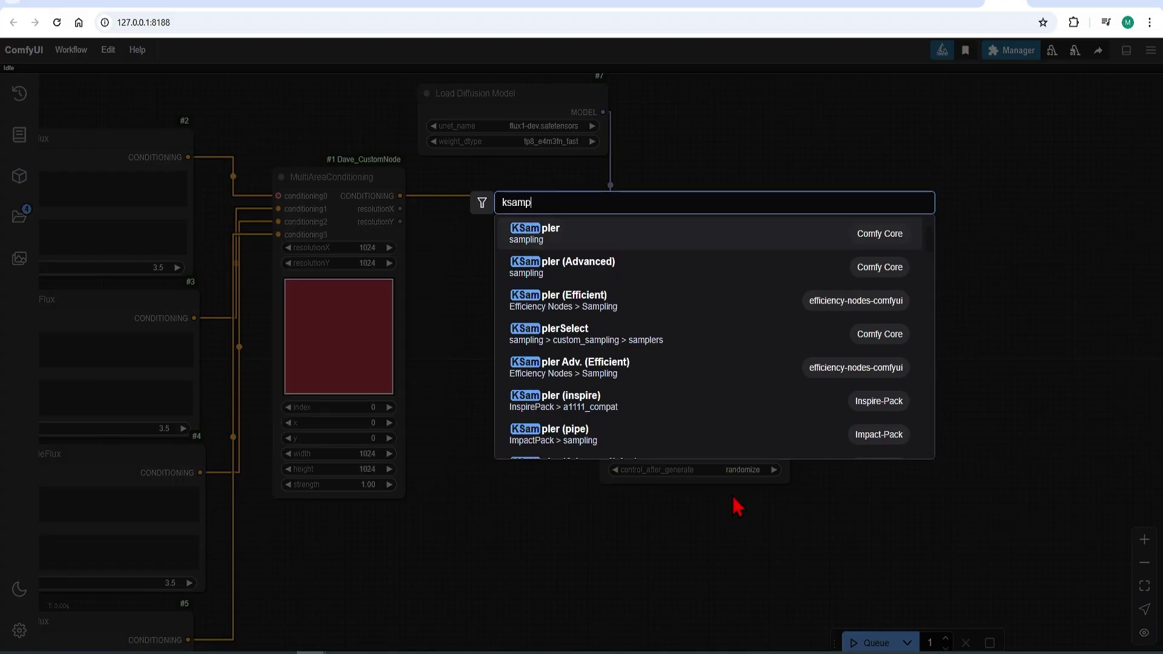
type("ler")
scroll(685, 364, "down", 1)
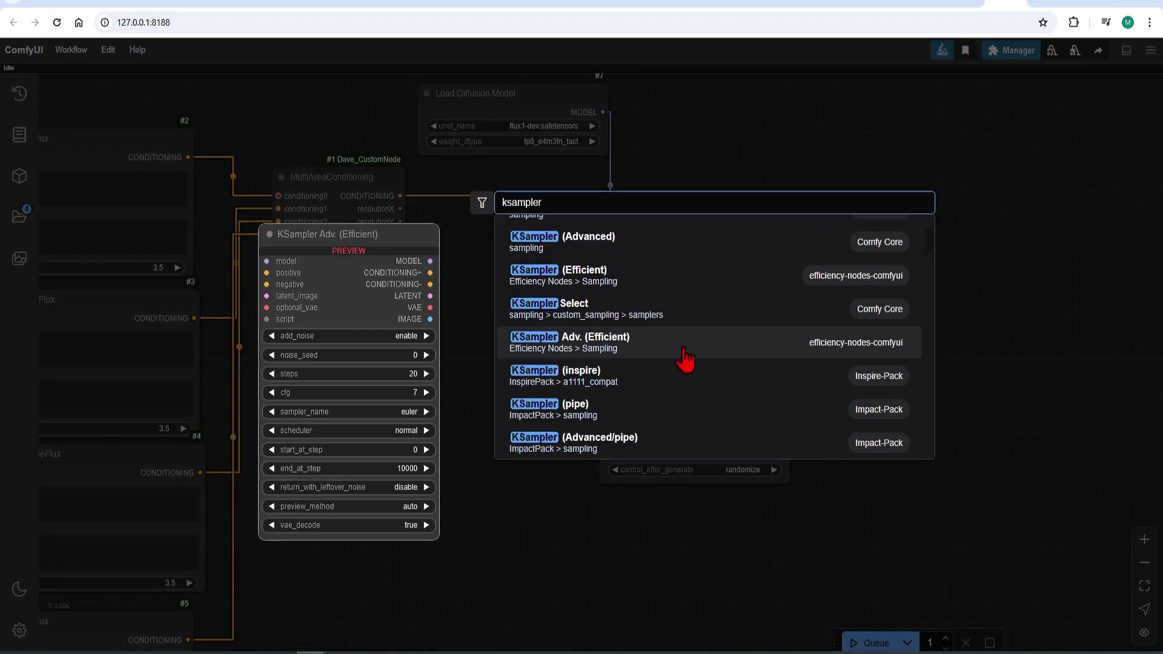
left_click(571, 321)
left_click_drag(856, 485, 727, 507)
left_click(762, 538)
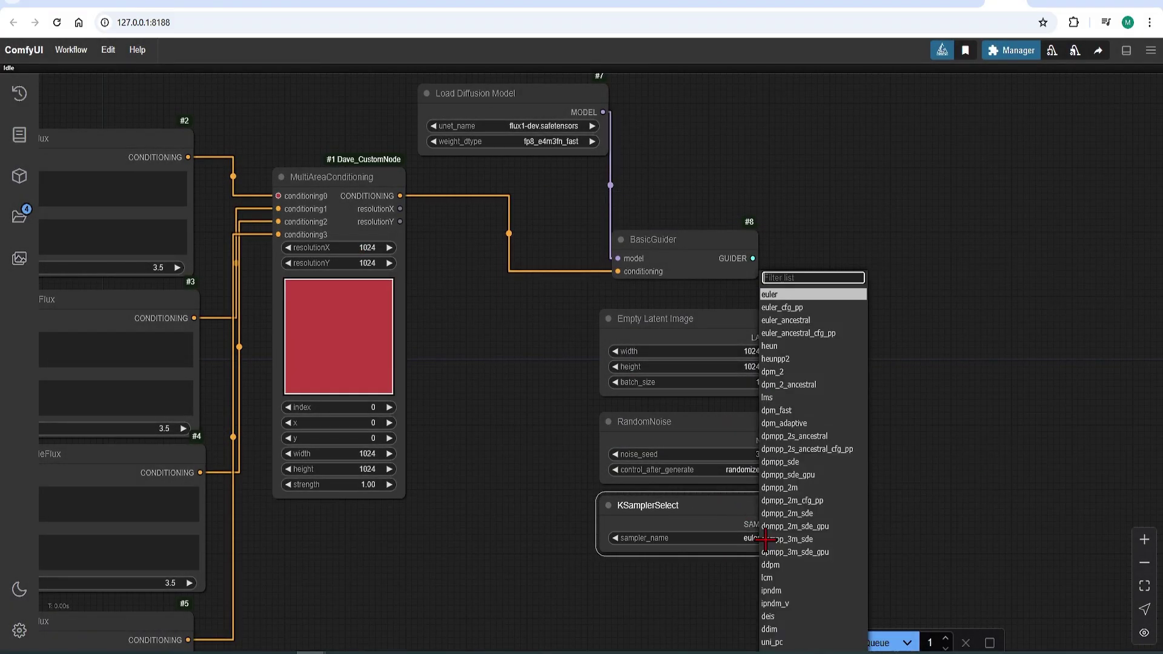
left_click(787, 487)
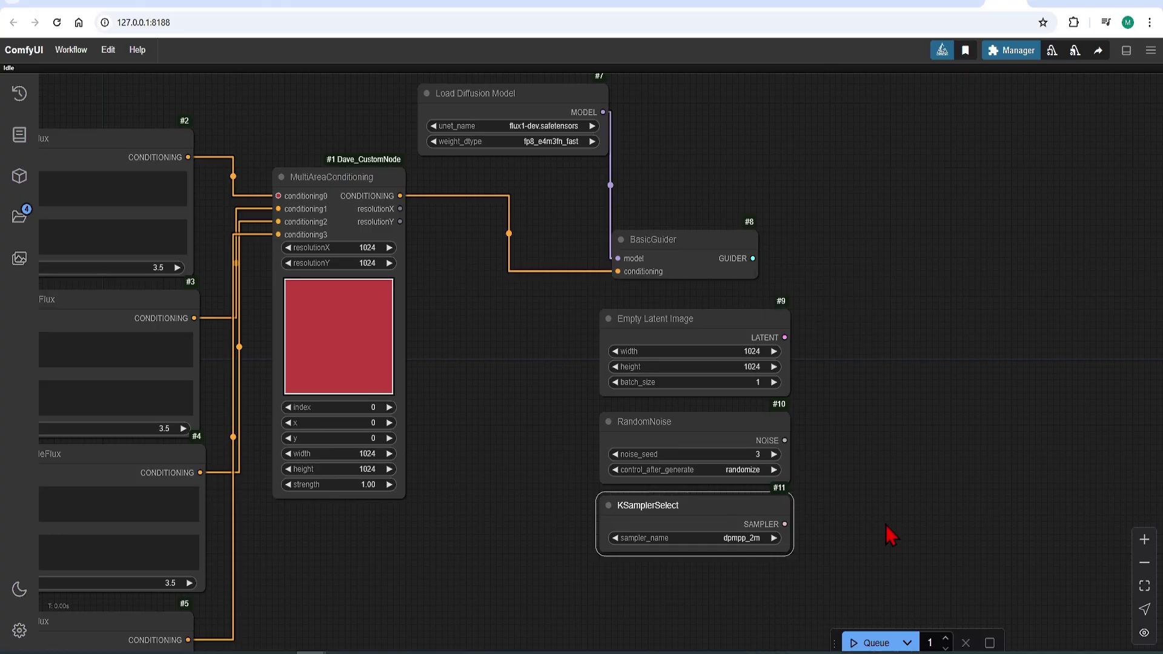
Step: Add a BasicScheduler using the simple scheduler with 20 steps, fed by the Flux model
double_click(870, 479)
type("basic")
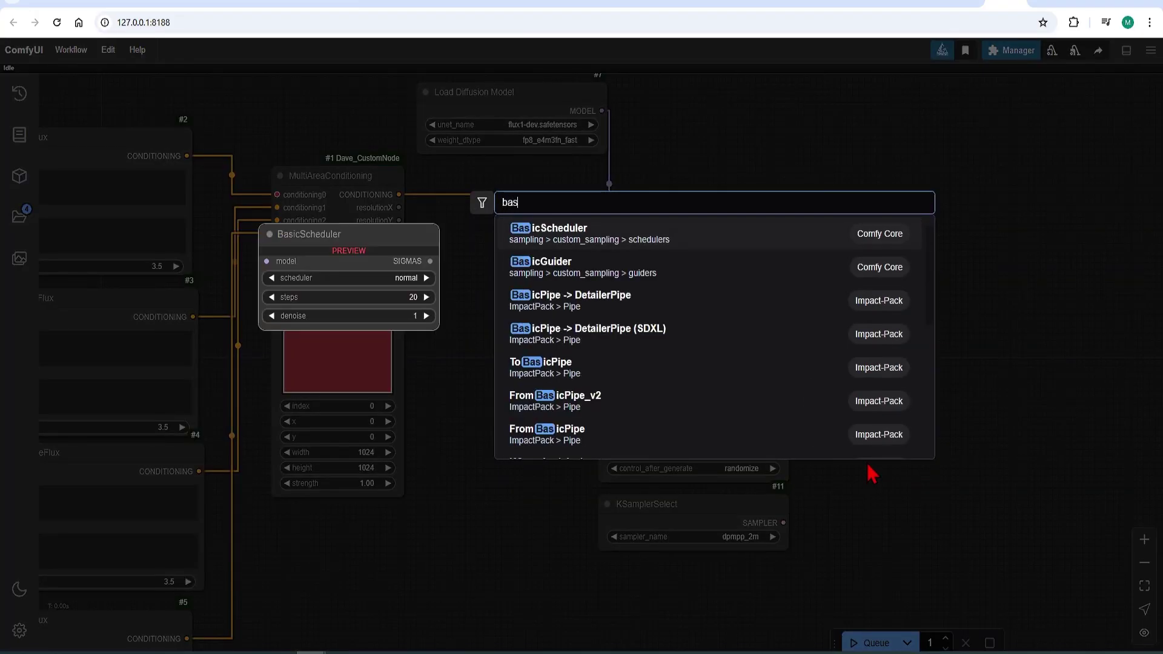
scroll(866, 460, "down", 1)
type("s")
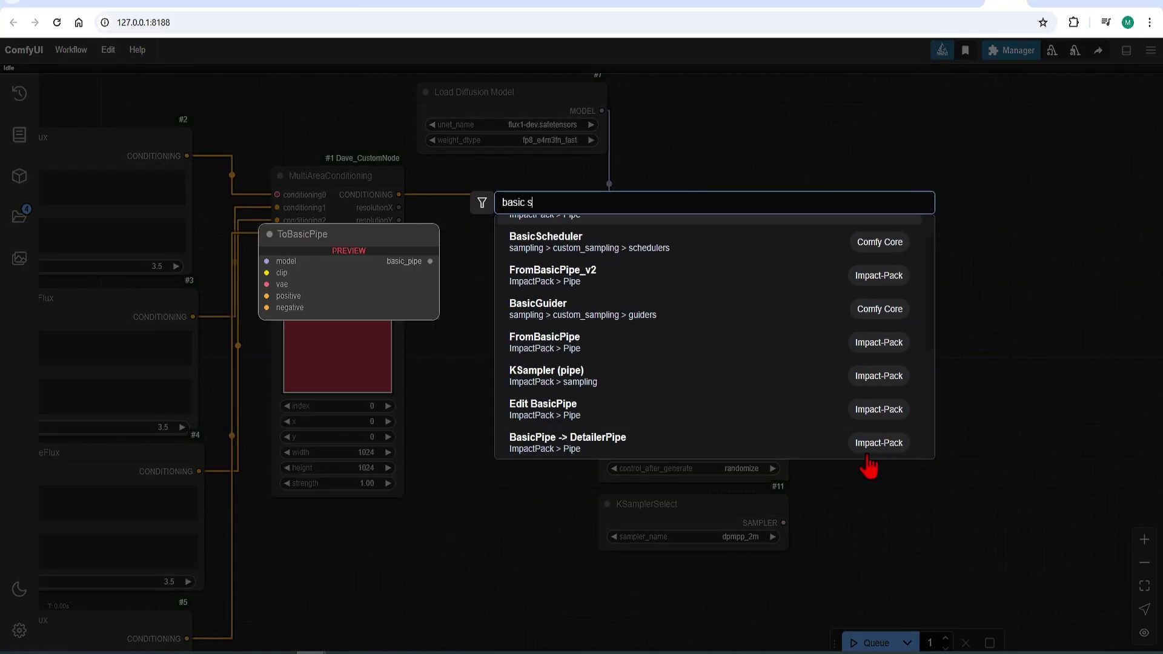
left_click(631, 252)
scroll(903, 387, "down", 2)
left_click_drag(890, 424, 638, 530)
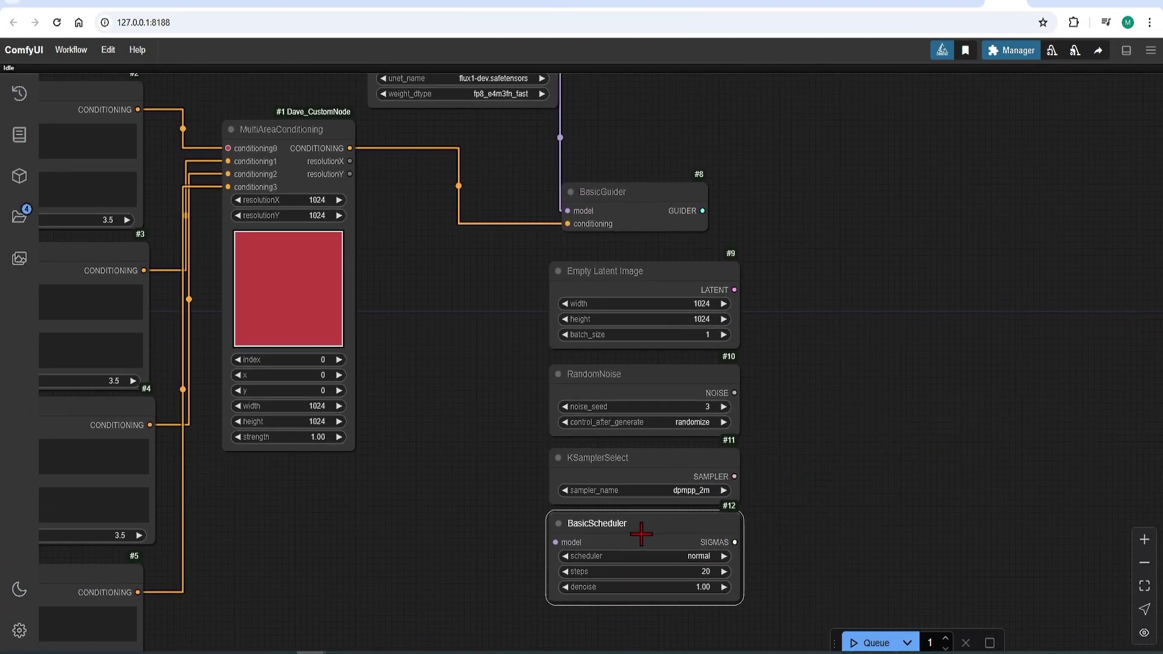
left_click(685, 560)
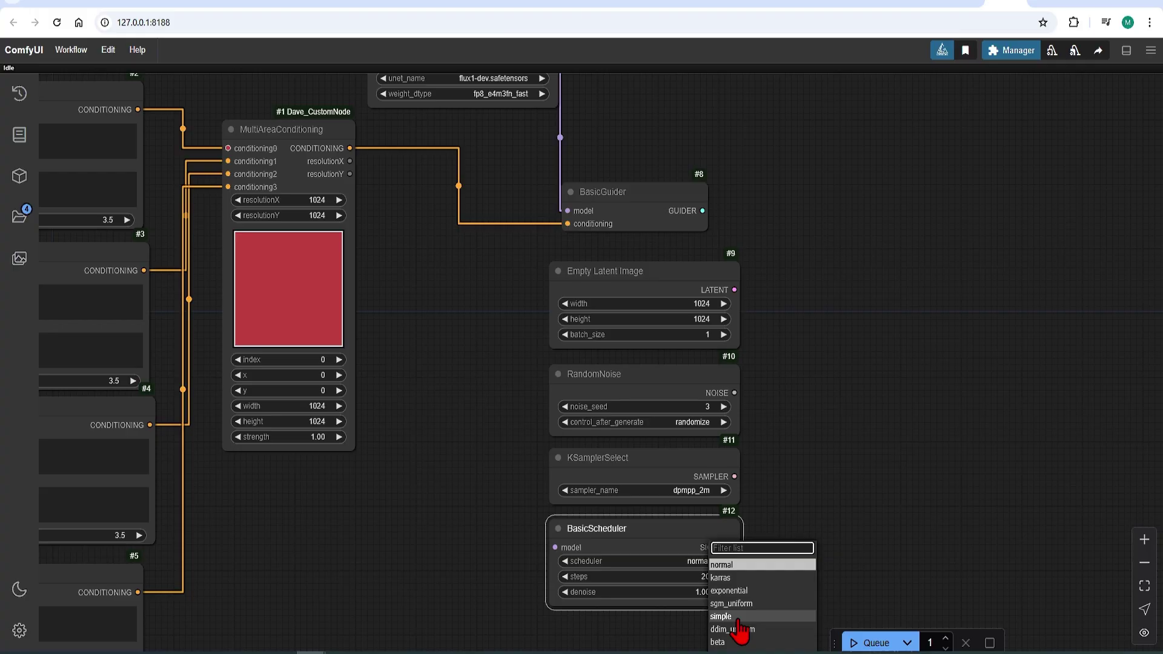
left_click(722, 616)
left_click(701, 592)
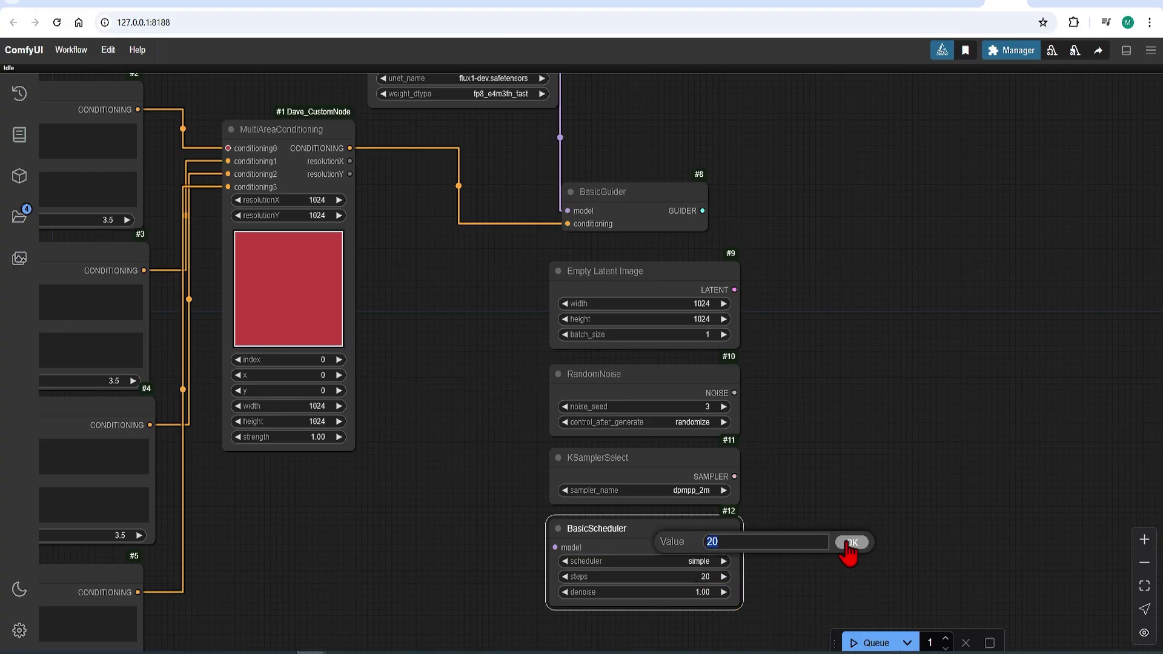
left_click(845, 546)
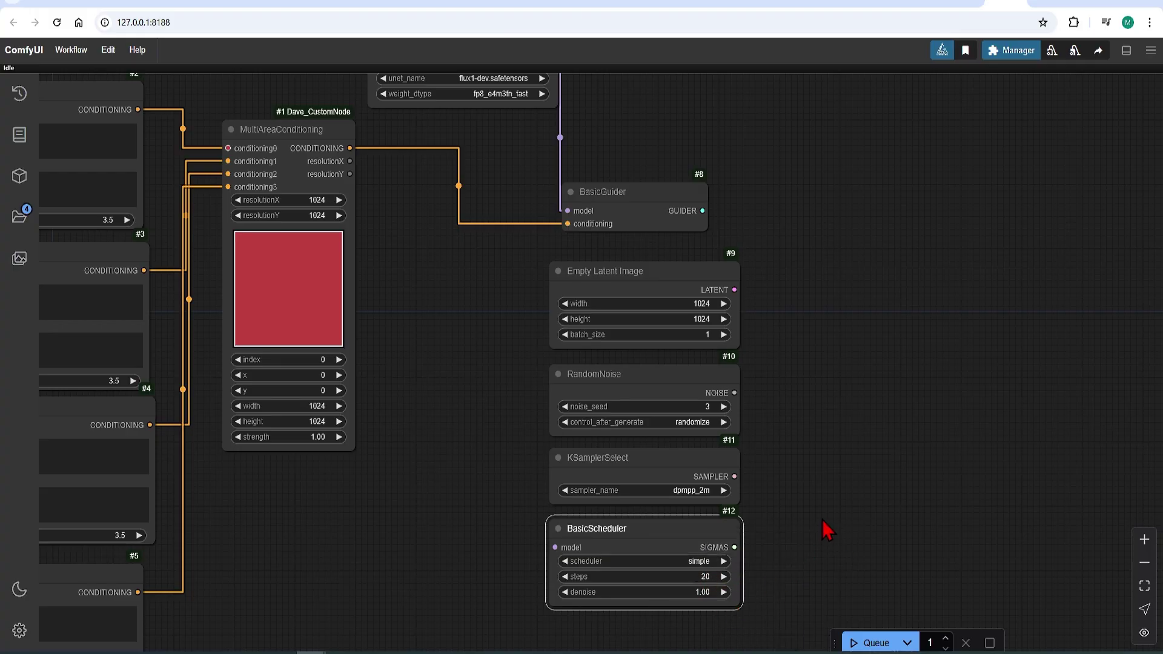
scroll(827, 528, "down", 1)
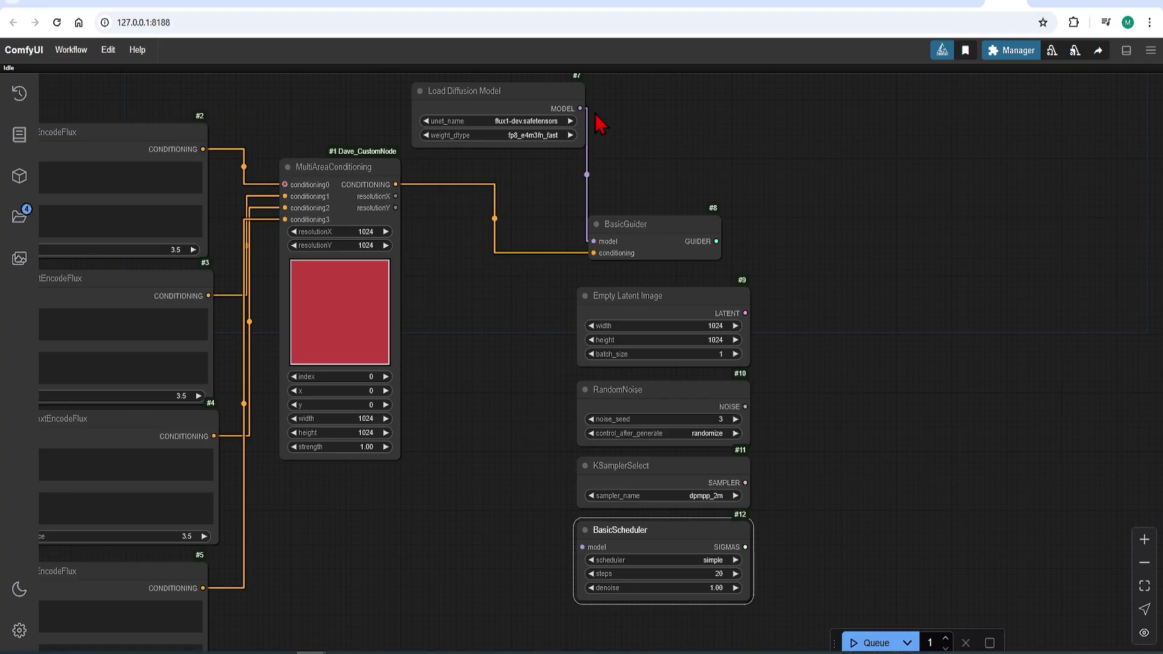
left_click_drag(580, 108, 582, 547)
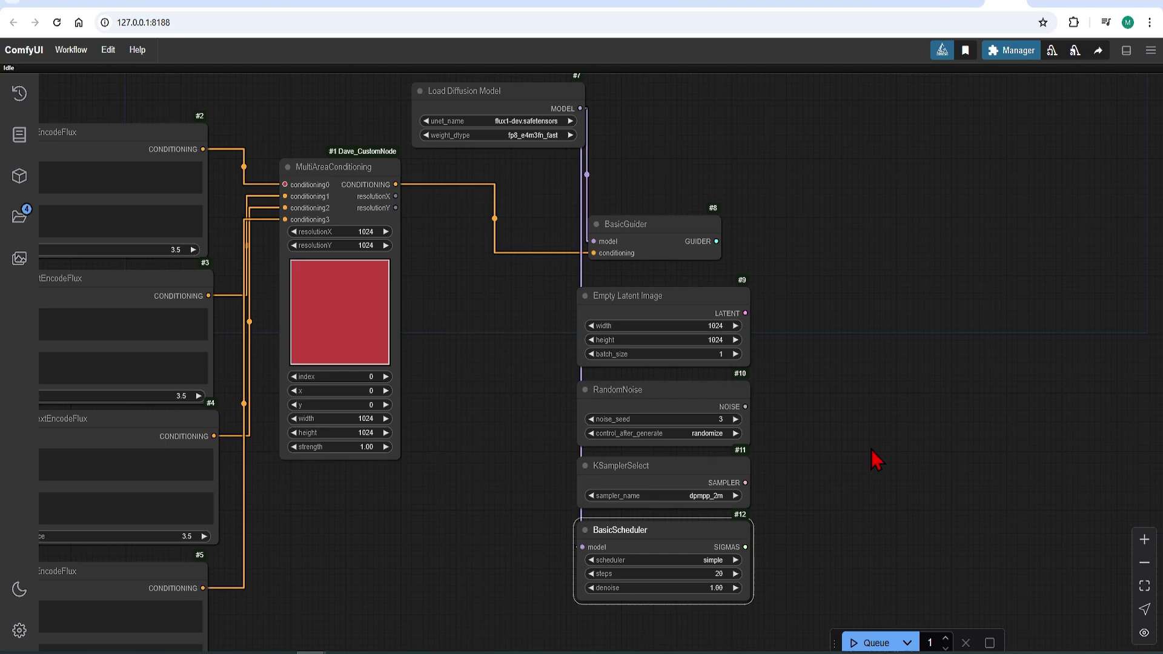
Step: Add a SamplerCustomAdvanced wired to the guider, latent, noise, sampler and scheduler sigmas
right_click(926, 376)
left_click_drag(920, 309, 751, 280)
double_click(745, 292)
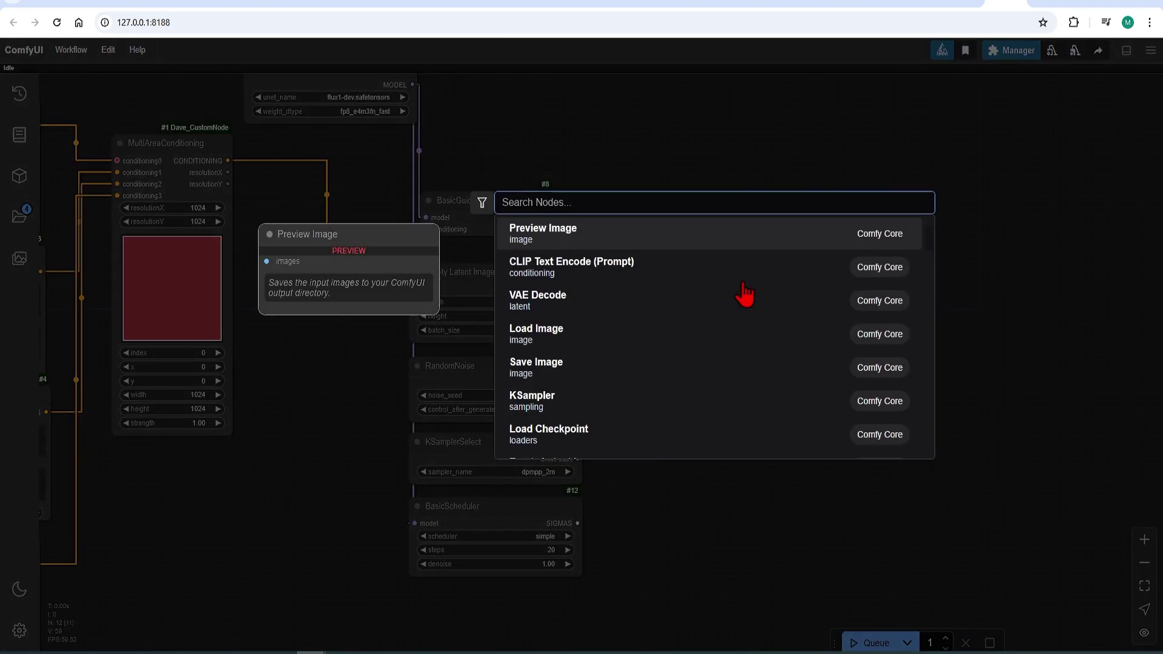
type("samplercust")
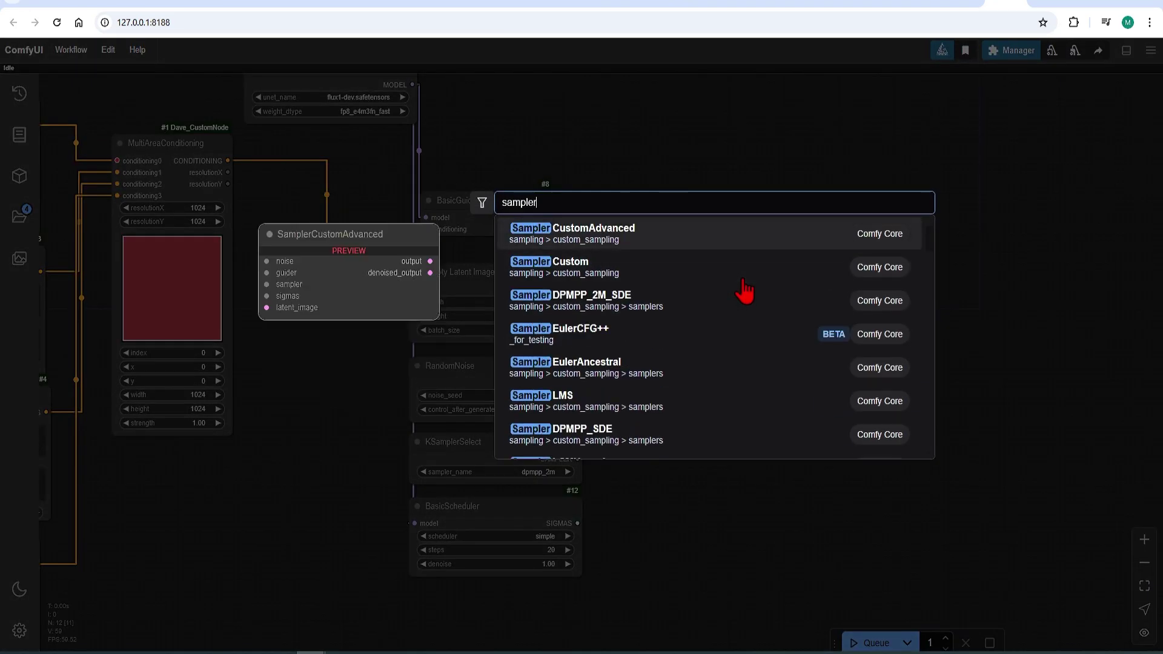
left_click(682, 239)
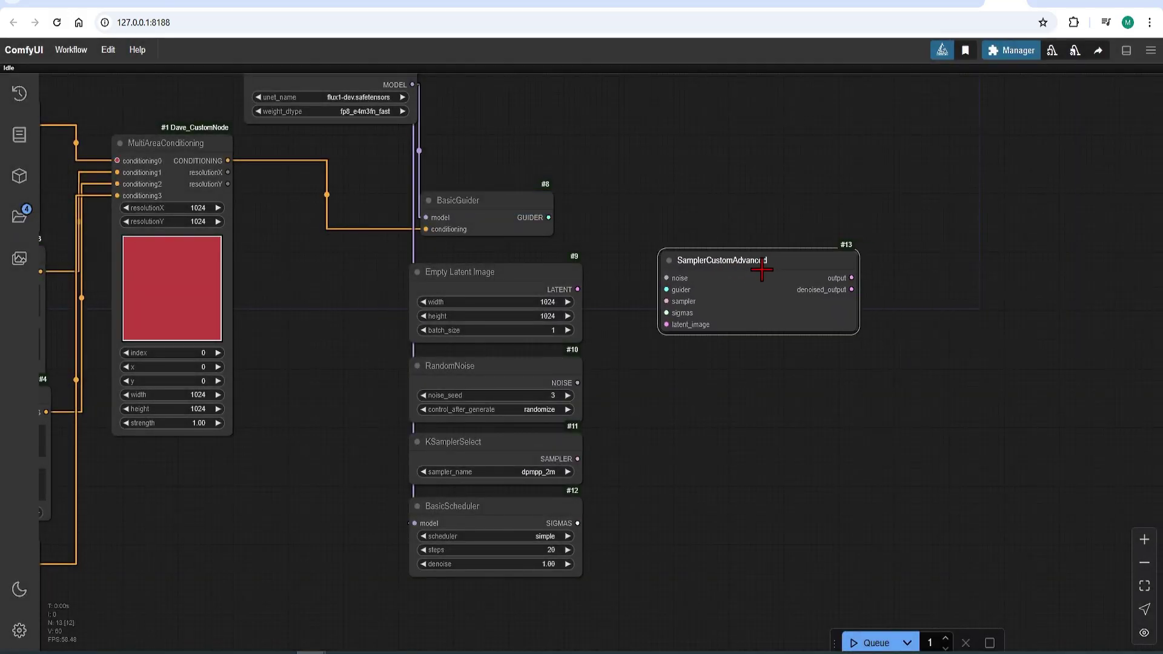
left_click_drag(548, 217, 667, 290)
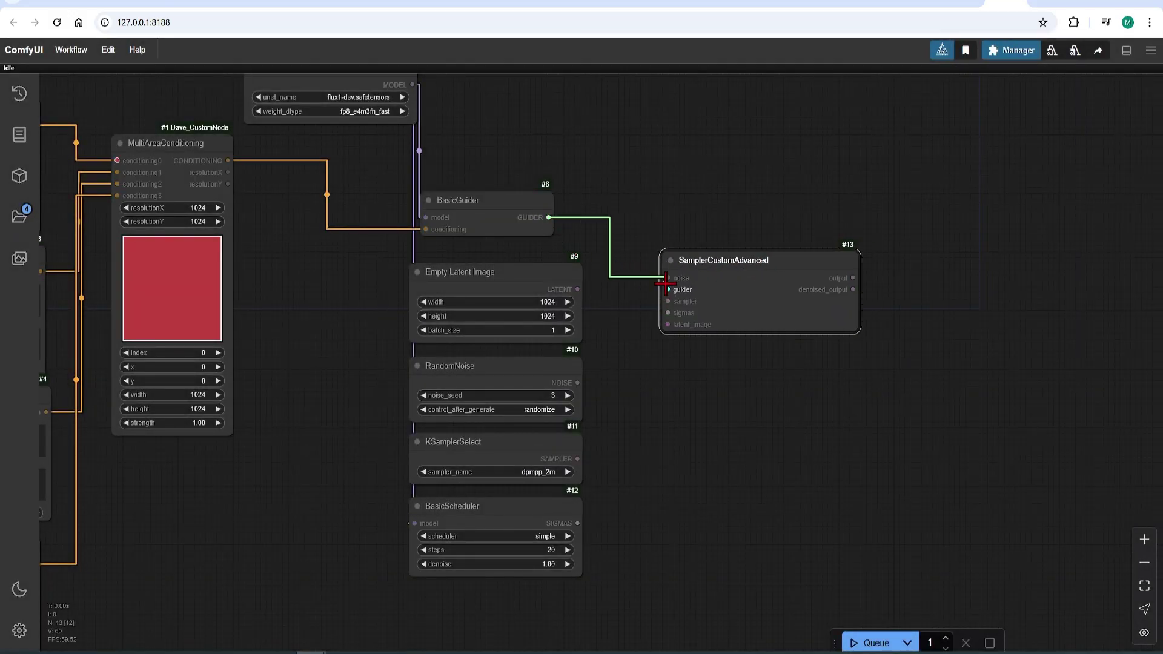
left_click_drag(577, 290, 666, 325)
left_click_drag(577, 382, 667, 278)
left_click_drag(577, 459, 668, 301)
left_click_drag(577, 523, 668, 314)
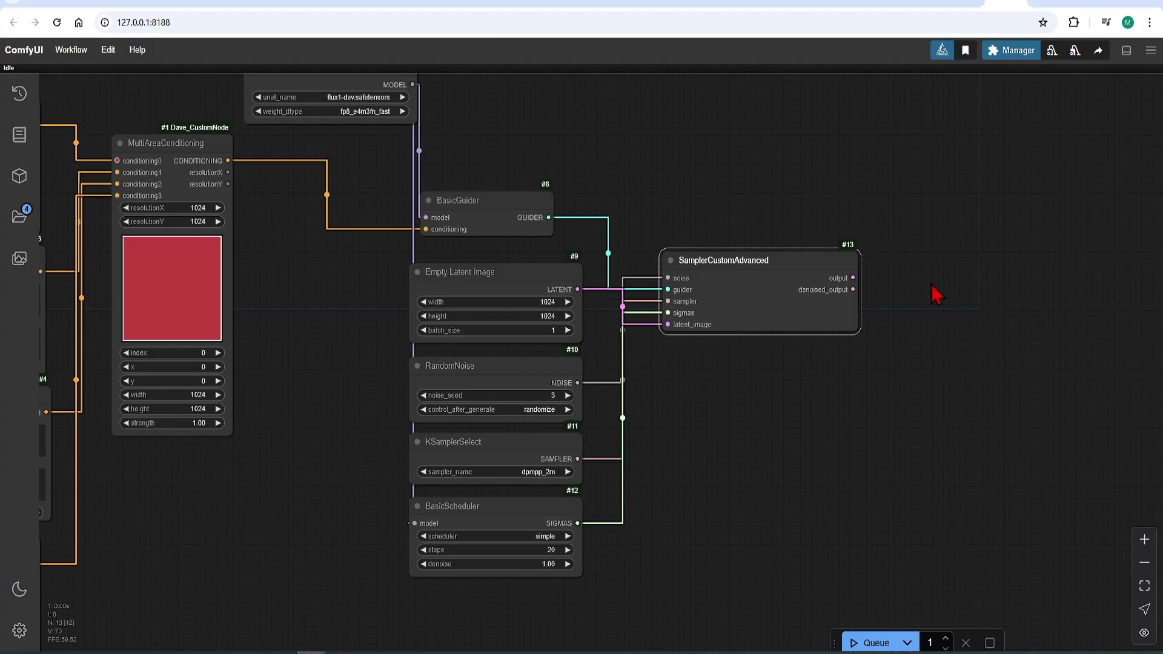
Step: Add a Load VAE node and a VAE Decode node
double_click(838, 401)
type("load vae")
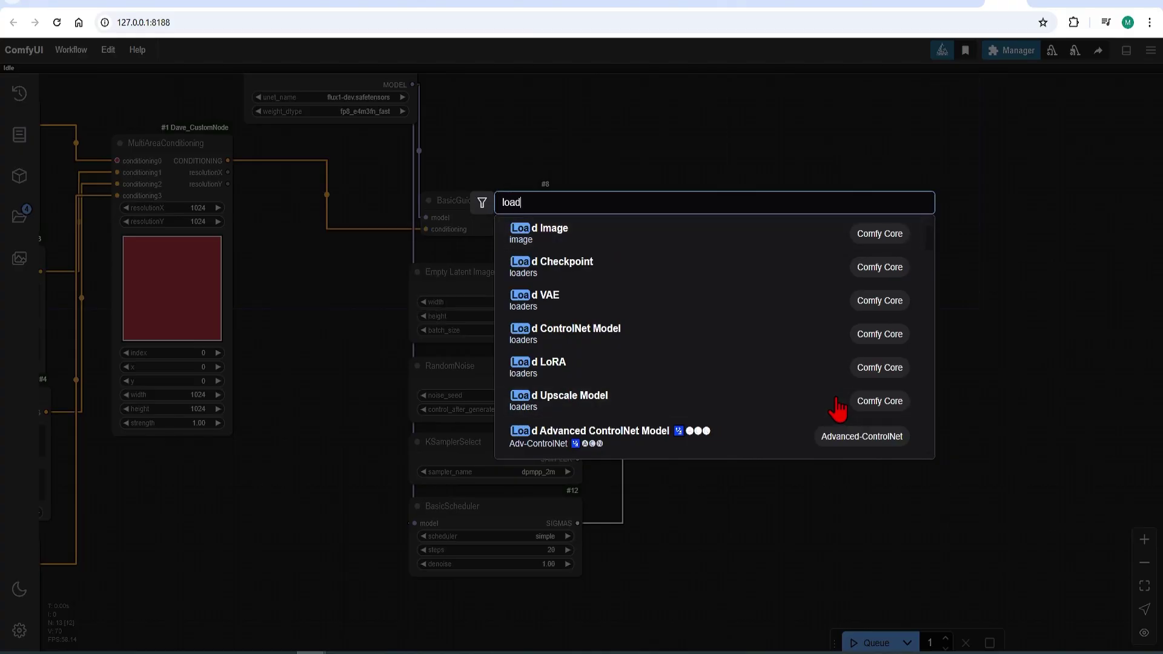
left_click(636, 242)
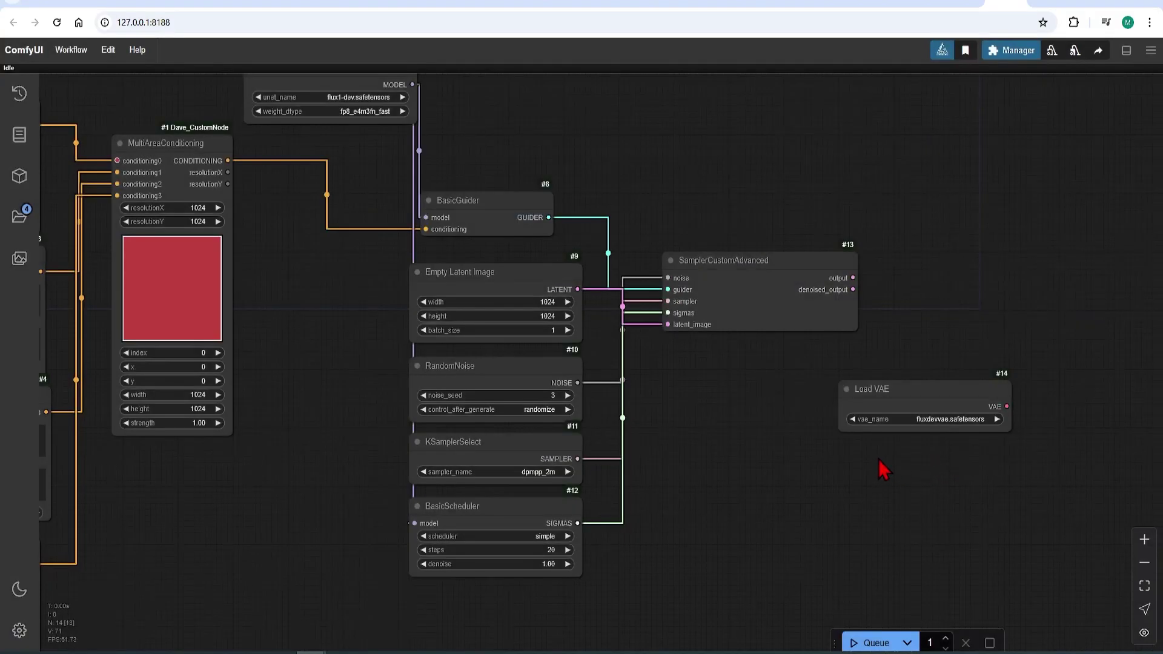
double_click(878, 459)
type("vae decode")
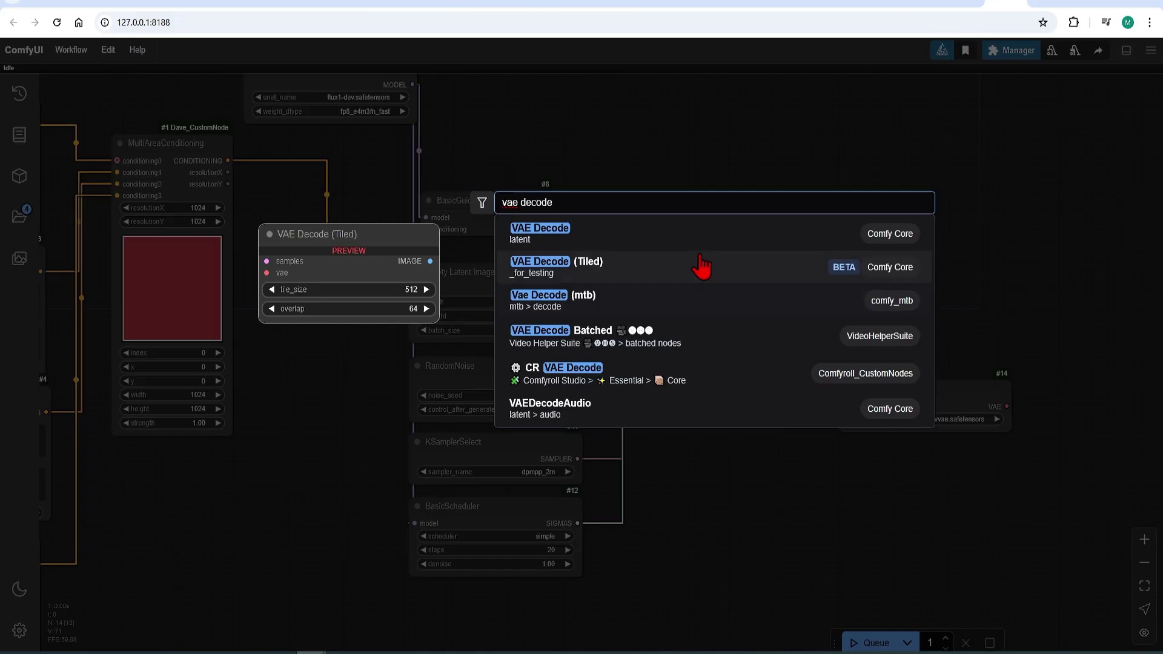
key("Return")
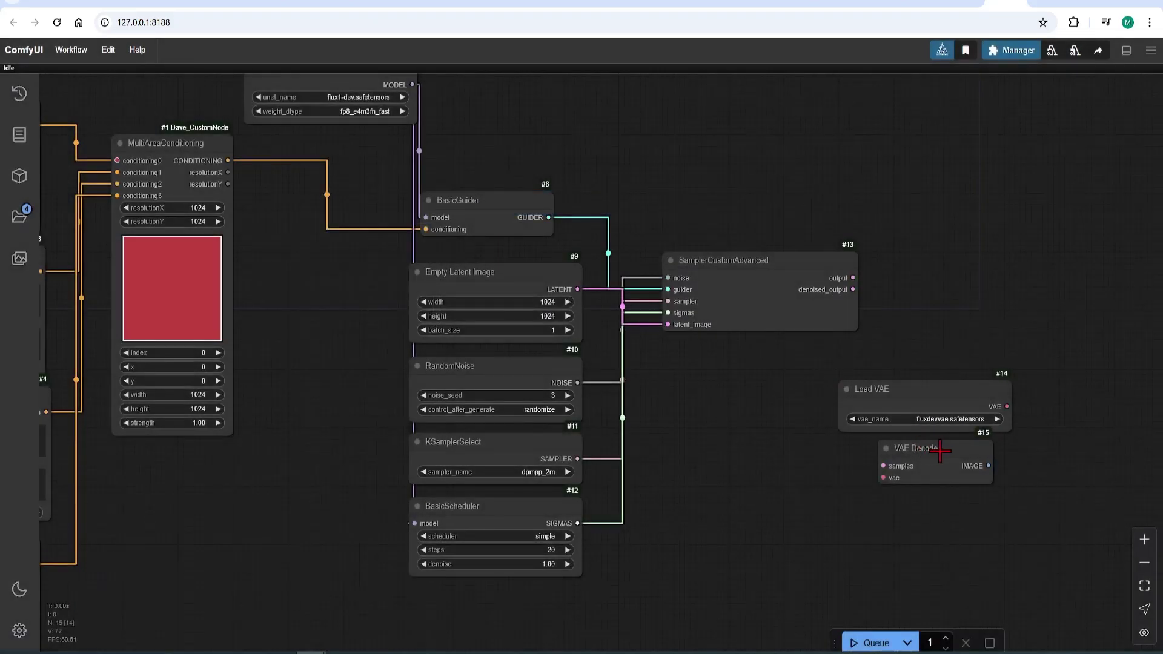
left_click_drag(925, 469, 910, 461)
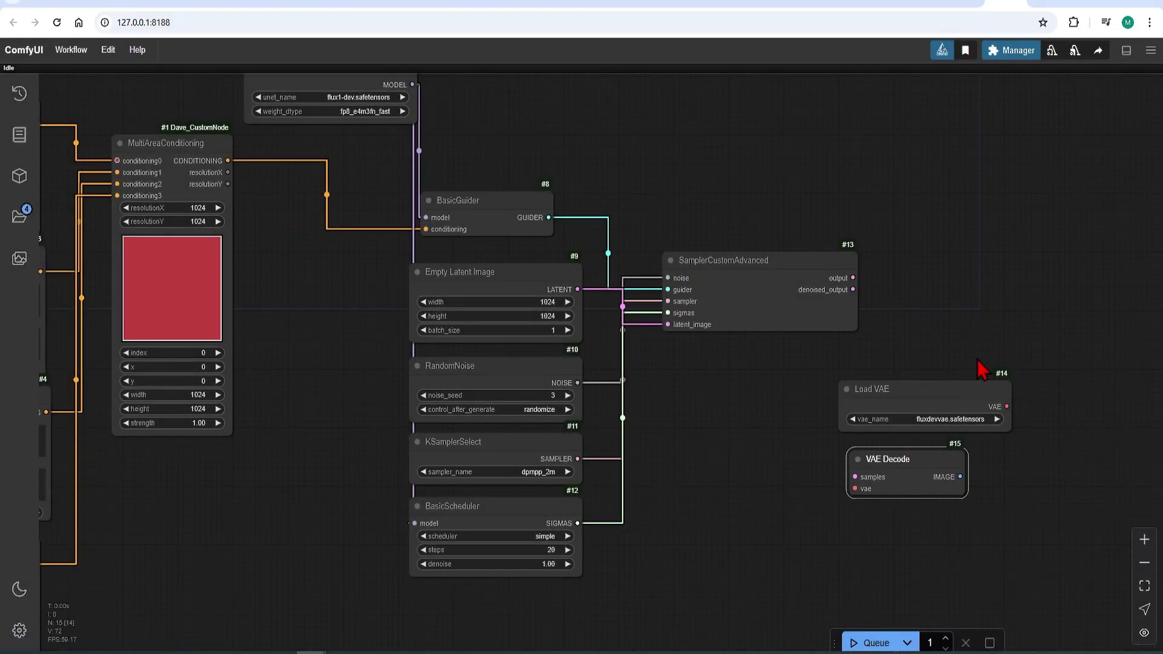
Step: Add a Save Image node and rearrange it and the Load VAE node
double_click(972, 339)
type("save image")
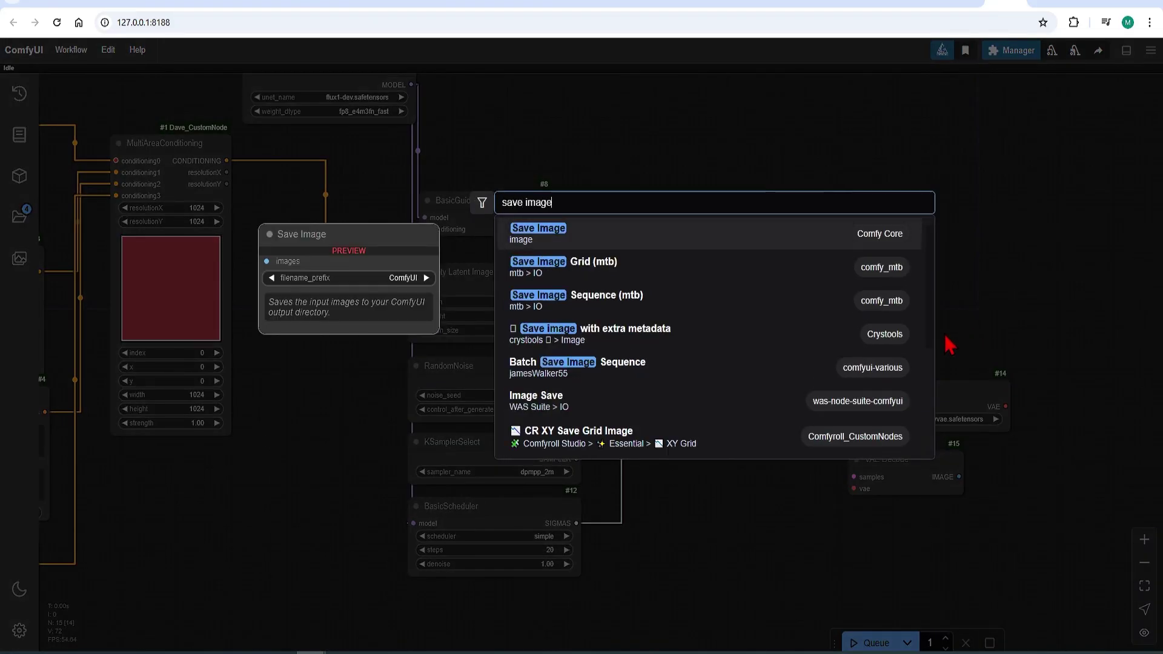
left_click(630, 242)
left_click_drag(1036, 288, 871, 281)
left_click_drag(656, 384, 541, 367)
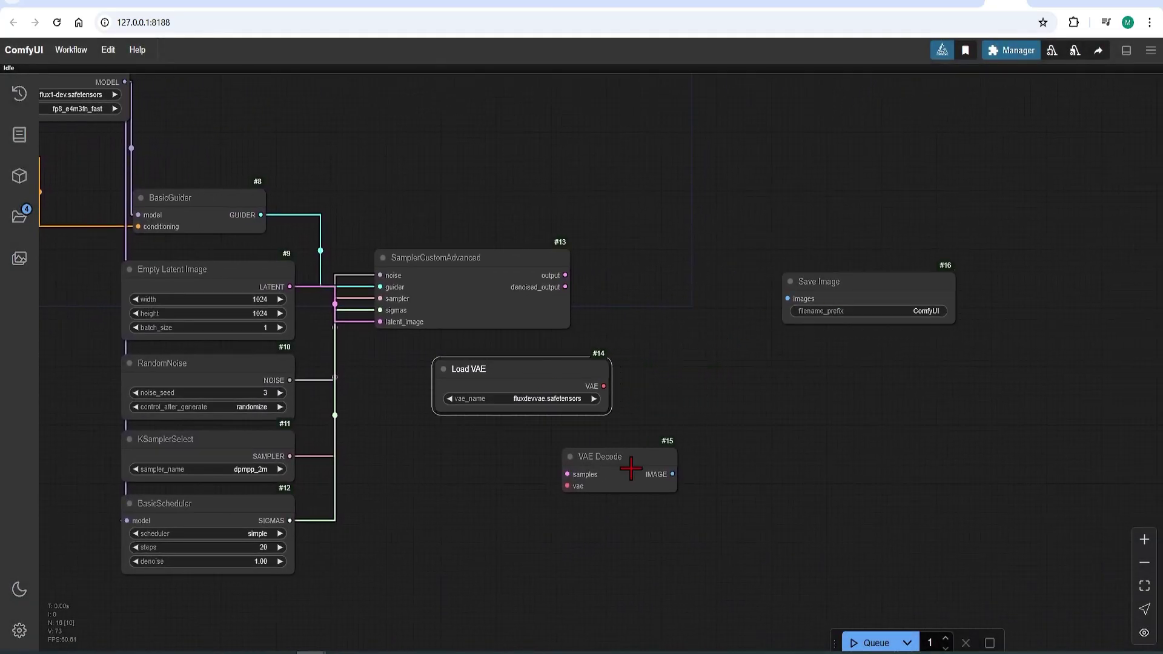
Step: Keep fluxdevvae.safetensors as the VAE and confirm it in the models/vae folder
left_click(565, 400)
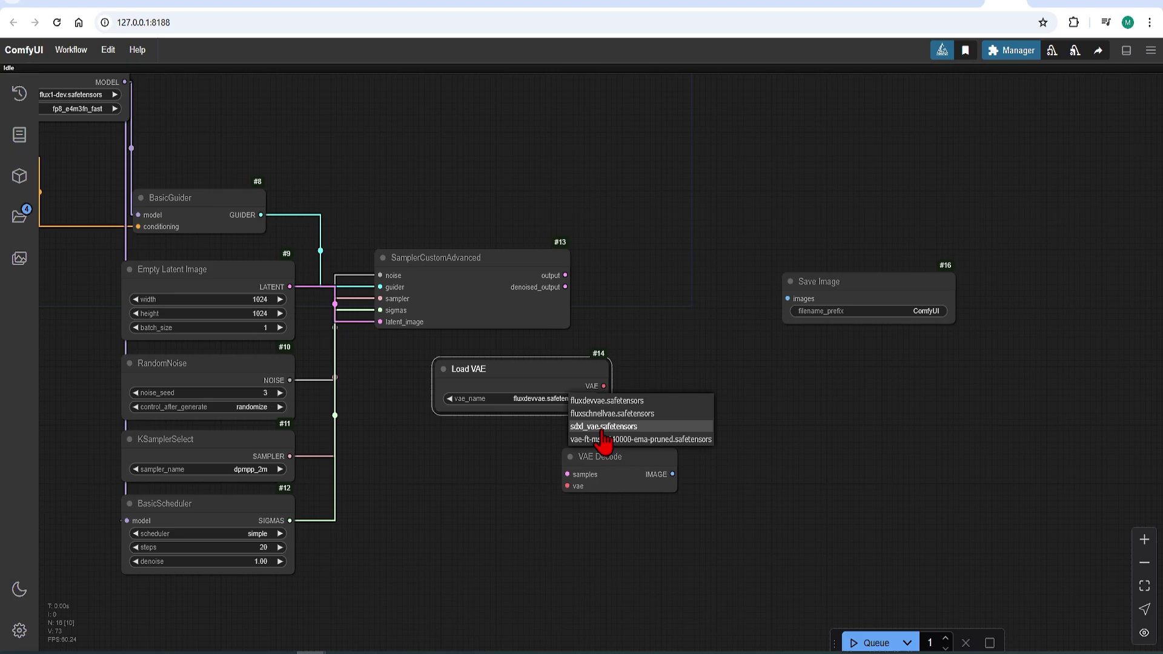
left_click(605, 399)
key("alt+Tab")
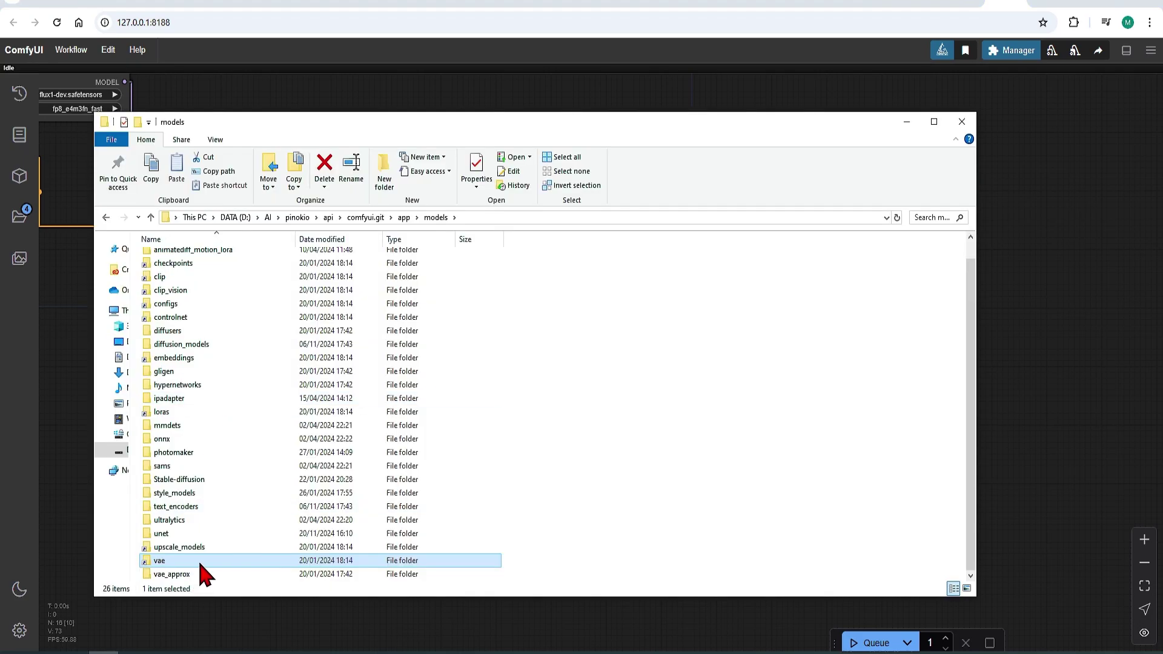
double_click(195, 562)
left_click(245, 261)
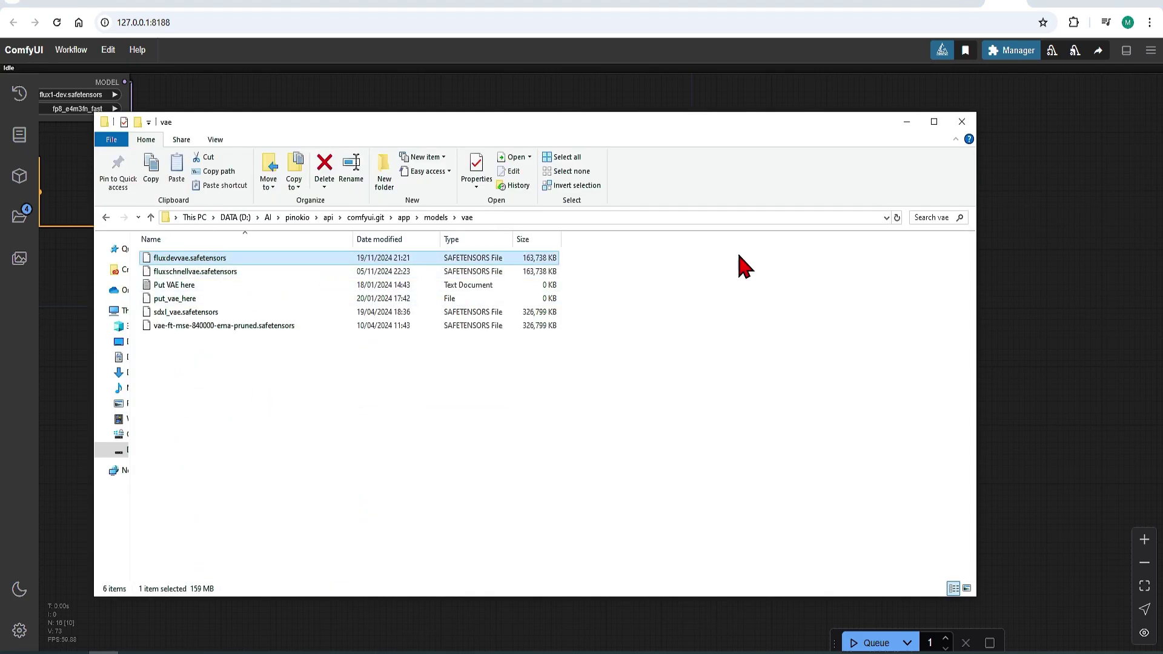
key("alt+Tab")
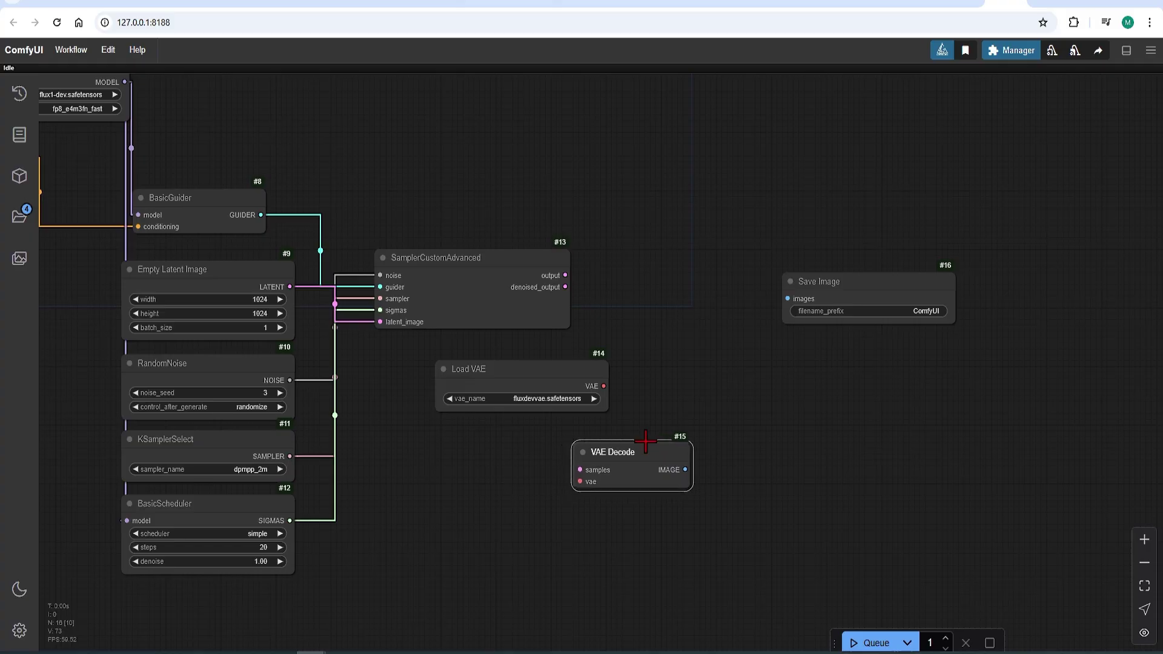
Step: Link Load VAE and the SamplerCustomAdvanced output into VAE Decode, and its IMAGE into Save Image
left_click_drag(645, 440, 743, 380)
left_click_drag(603, 385, 677, 421)
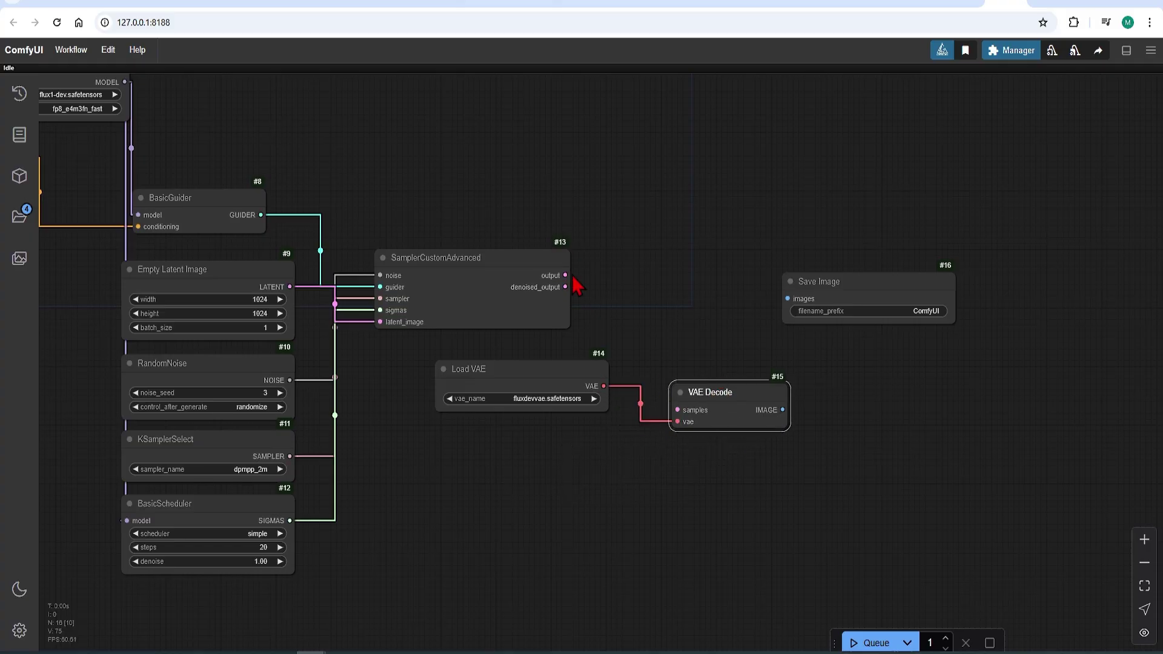
left_click_drag(565, 275, 670, 299)
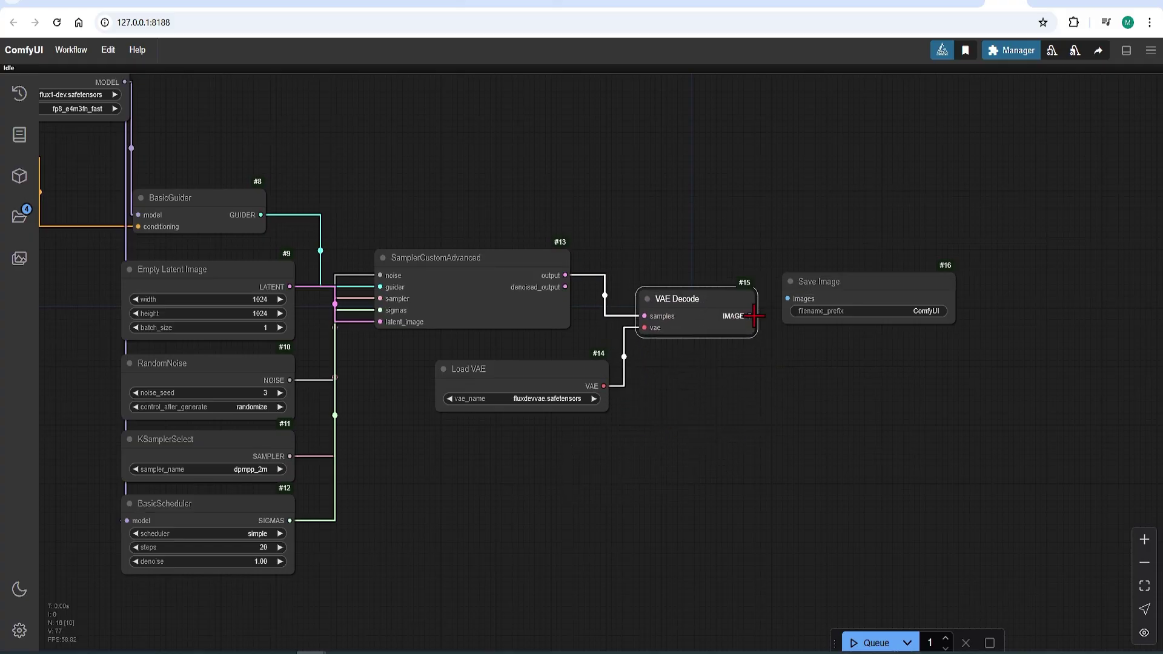
left_click_drag(754, 316, 788, 299)
scroll(831, 383, "down", 5)
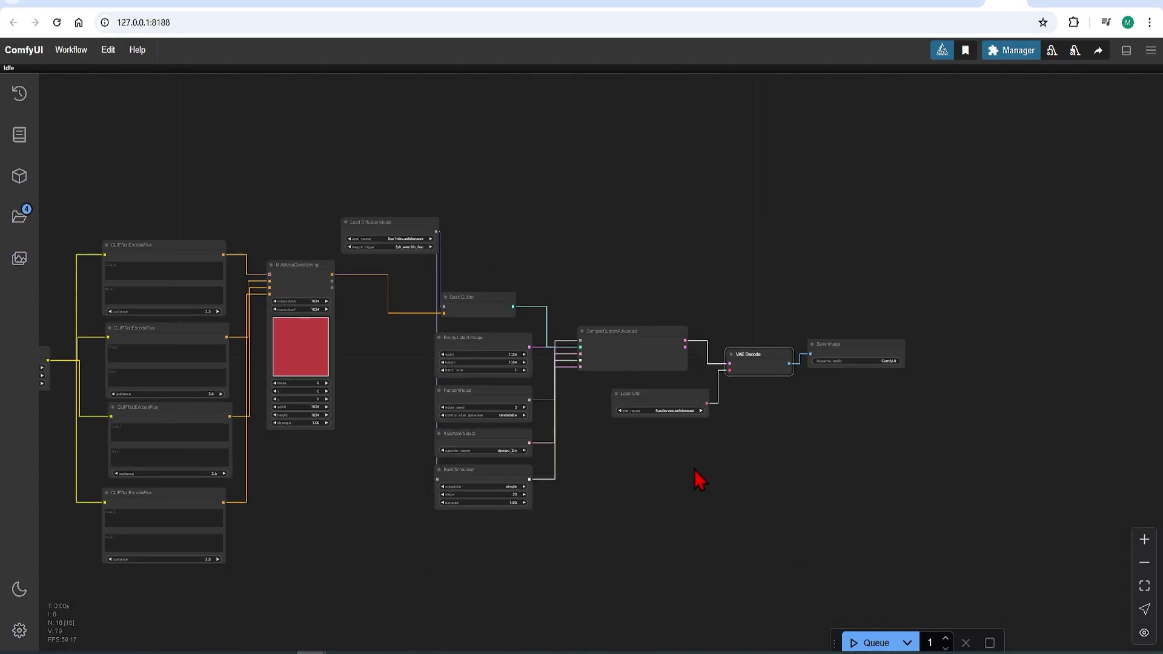
left_click_drag(616, 510, 751, 507)
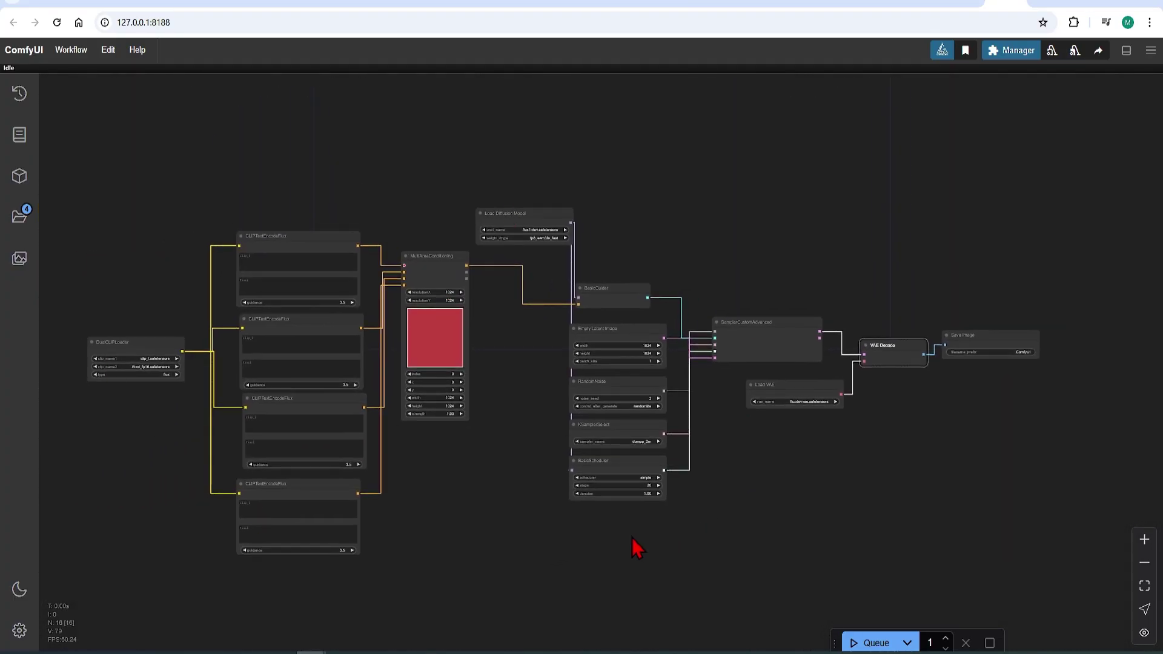
scroll(259, 295, "up", 5)
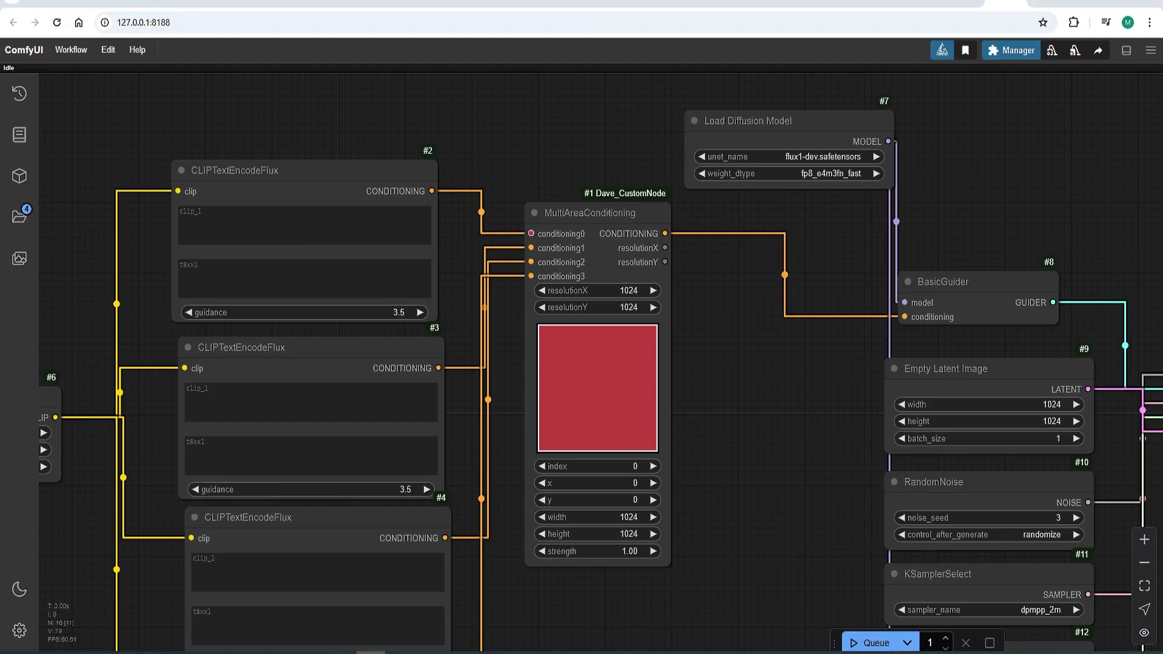
Step: Write the rooftop-garden city prompt in encoder #2's clip_l box and copy it into t5xxl
left_click(304, 218)
type("A roof")
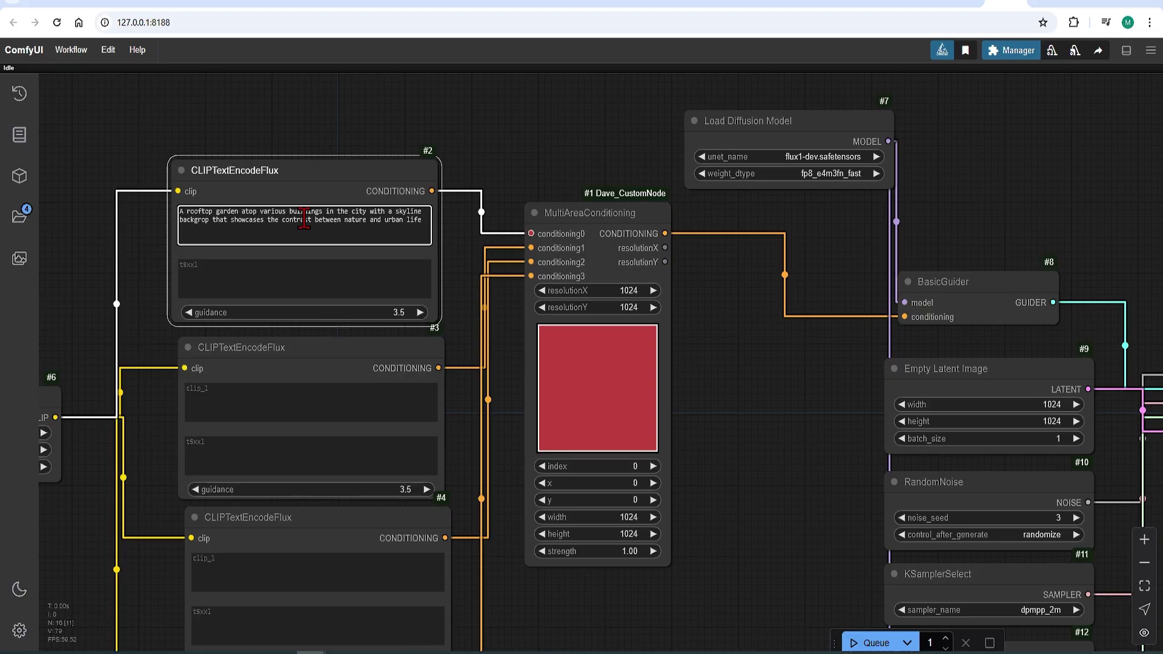
key("ctrl+a")
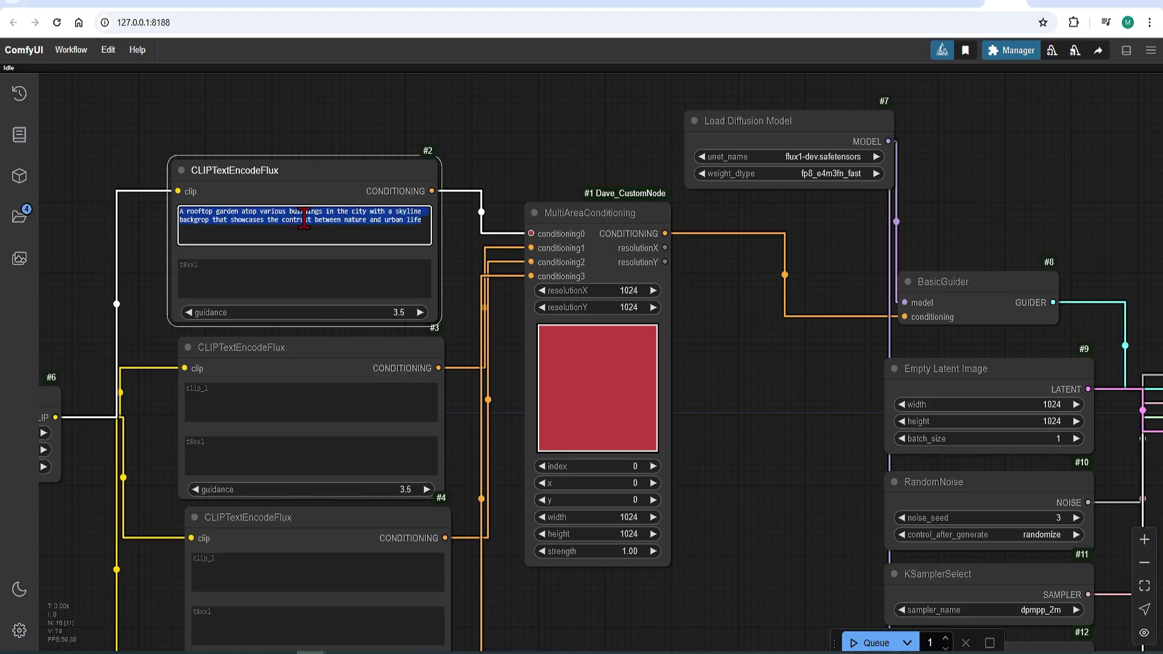
left_click(273, 283)
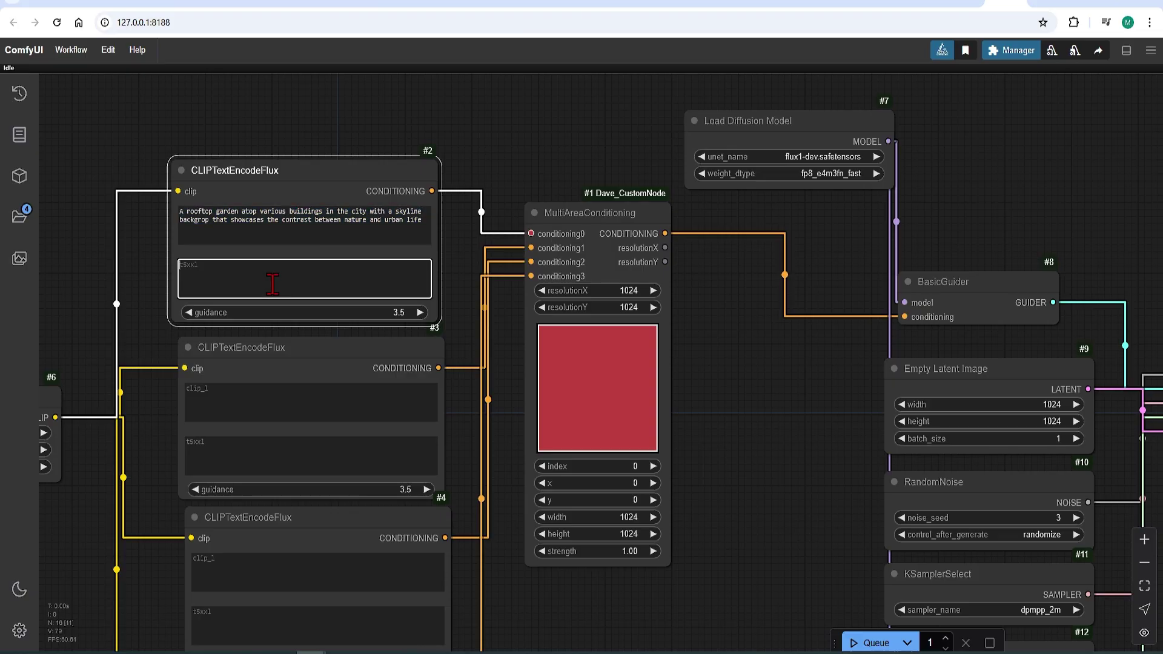
left_click(278, 227)
key("ctrl+a")
key("ctrl+c")
left_click(267, 266)
key("ctrl+v")
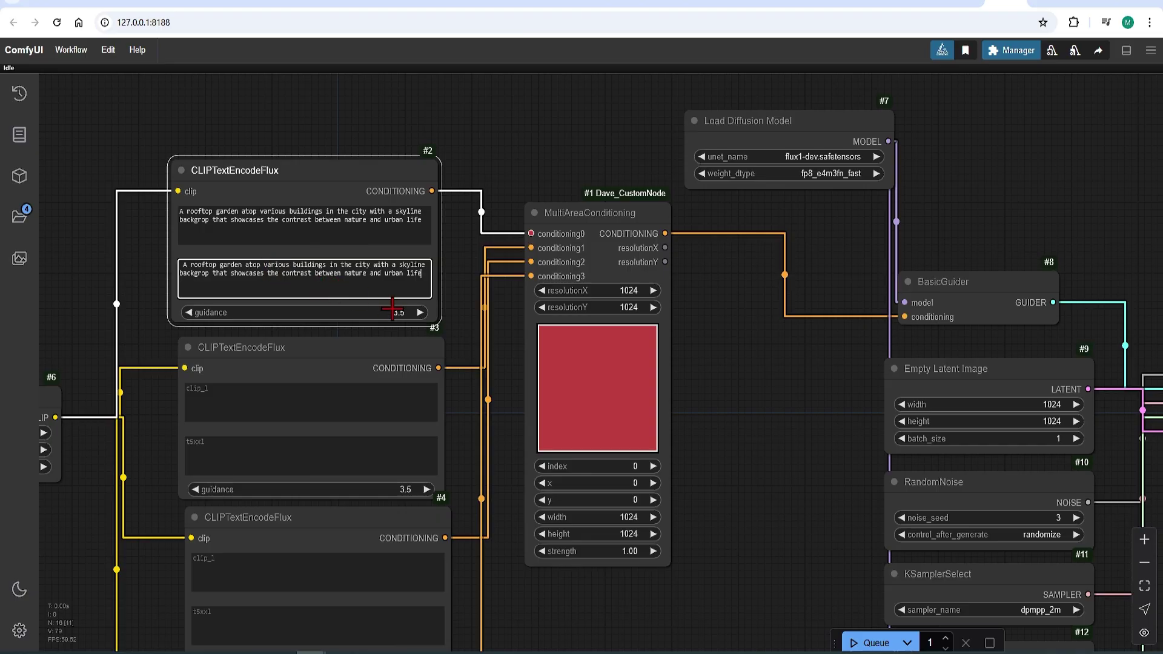
Step: Raise the first area's strength to 1.20
left_click(635, 553)
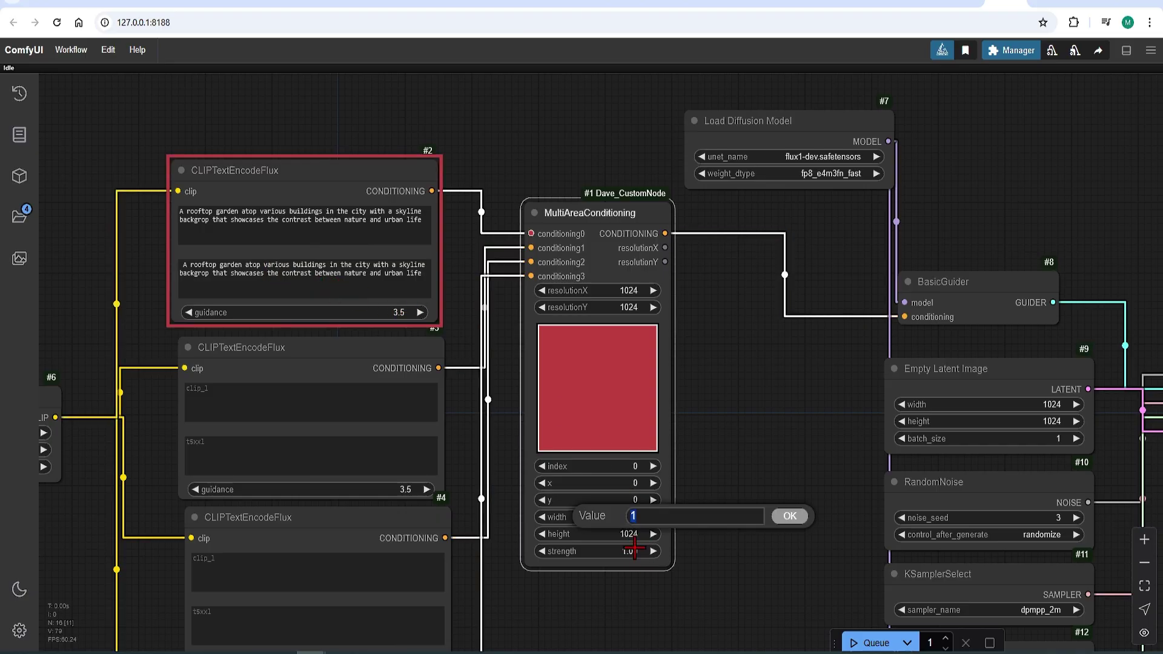
type("1.2")
left_click(790, 516)
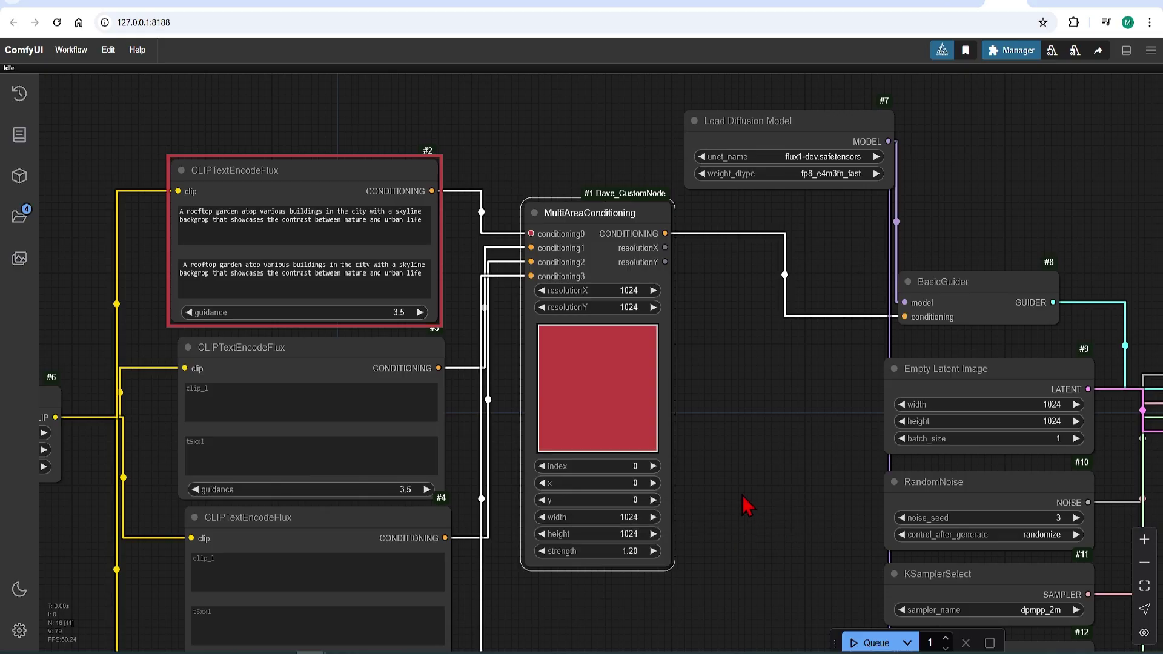
Step: Switch to area index 1 and enter 'luxury rooftop garden' in both boxes of encoder #3
left_click(652, 466)
left_click(234, 400)
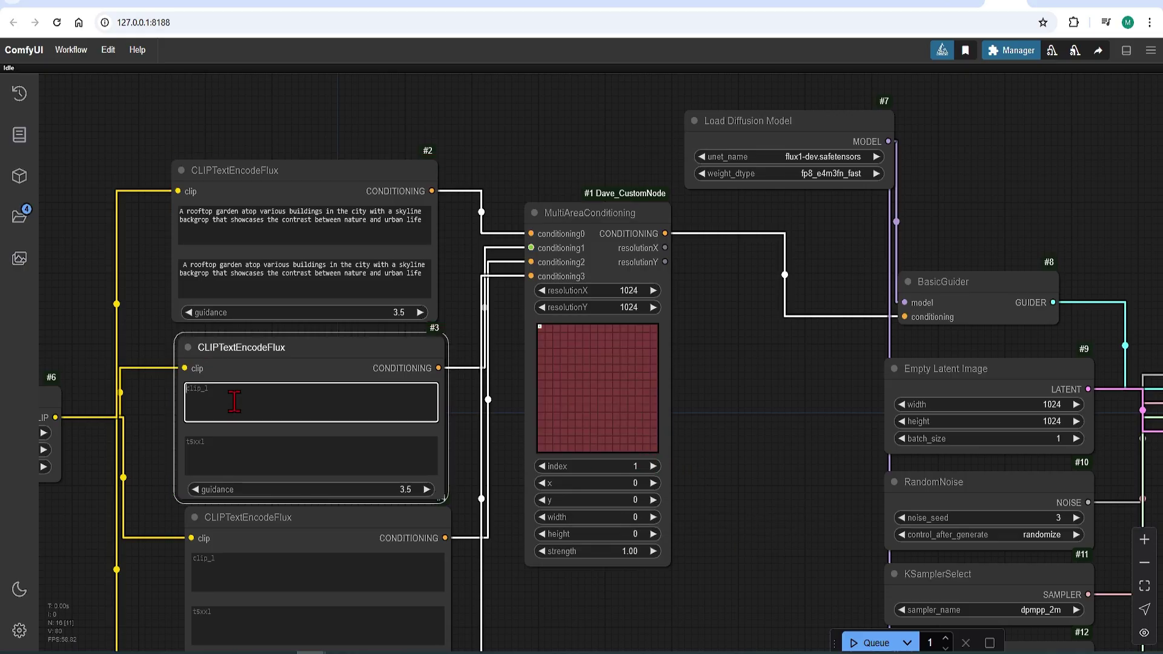
type("1")
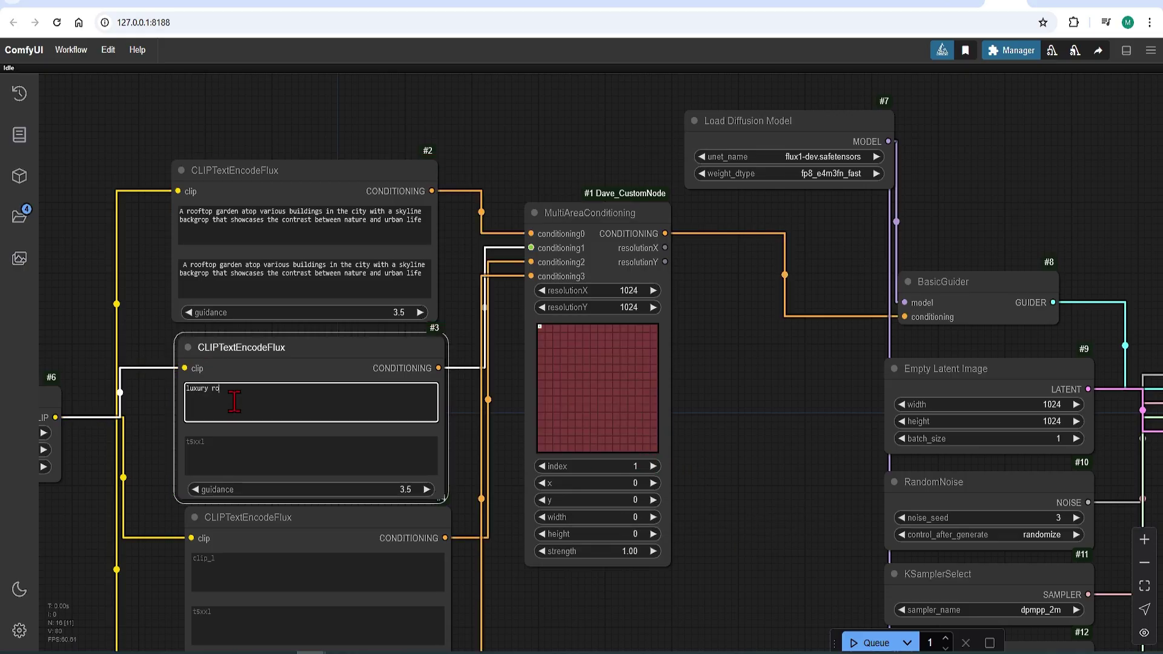
key("ctrl+a")
key("ctrl+c")
left_click(272, 451)
key("ctrl+v")
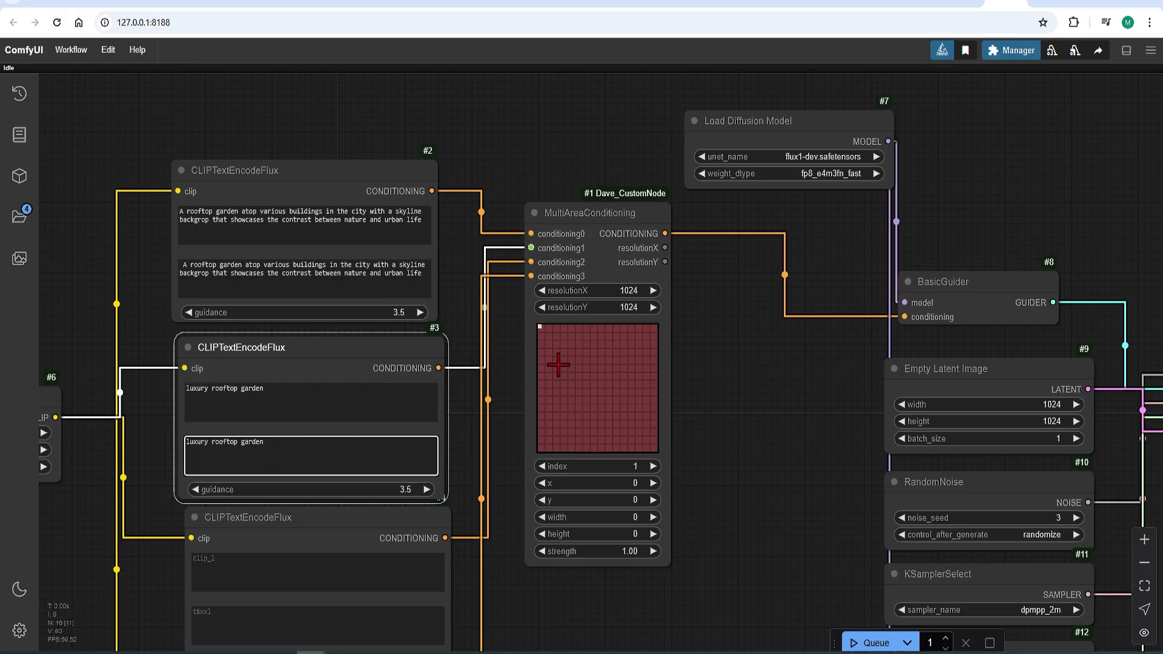
Step: Place region 1 at x 256, y 512 with a size of 704×448
left_click(653, 517)
left_click(653, 517)
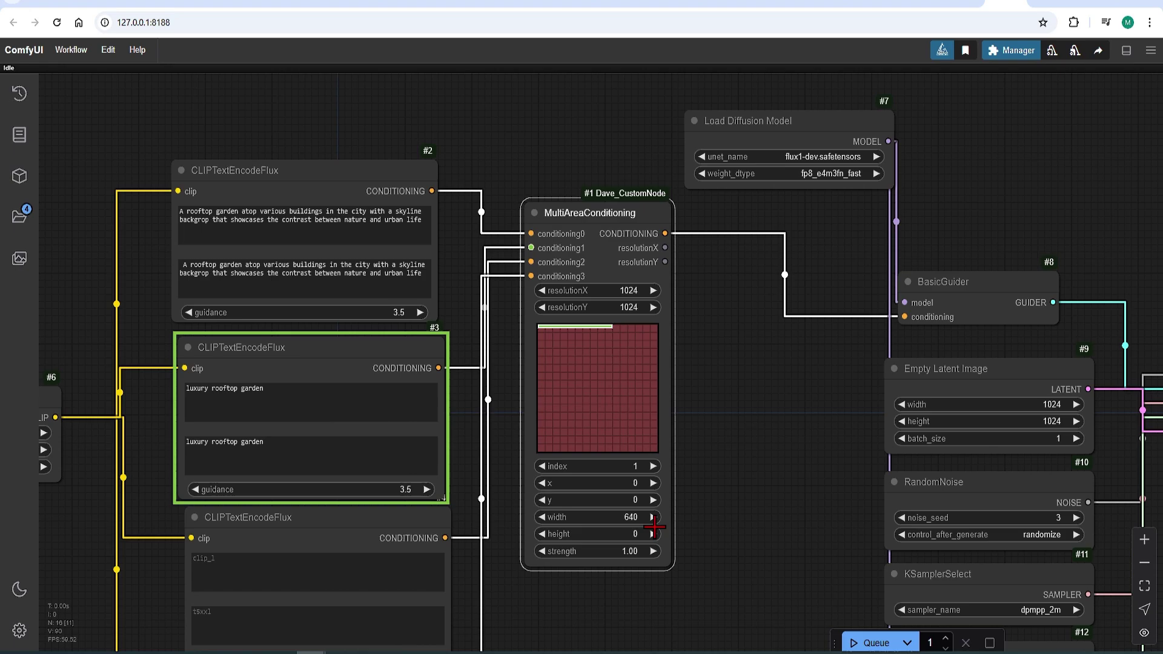
left_click(653, 534)
left_click(653, 534)
left_click(653, 483)
left_click(653, 483)
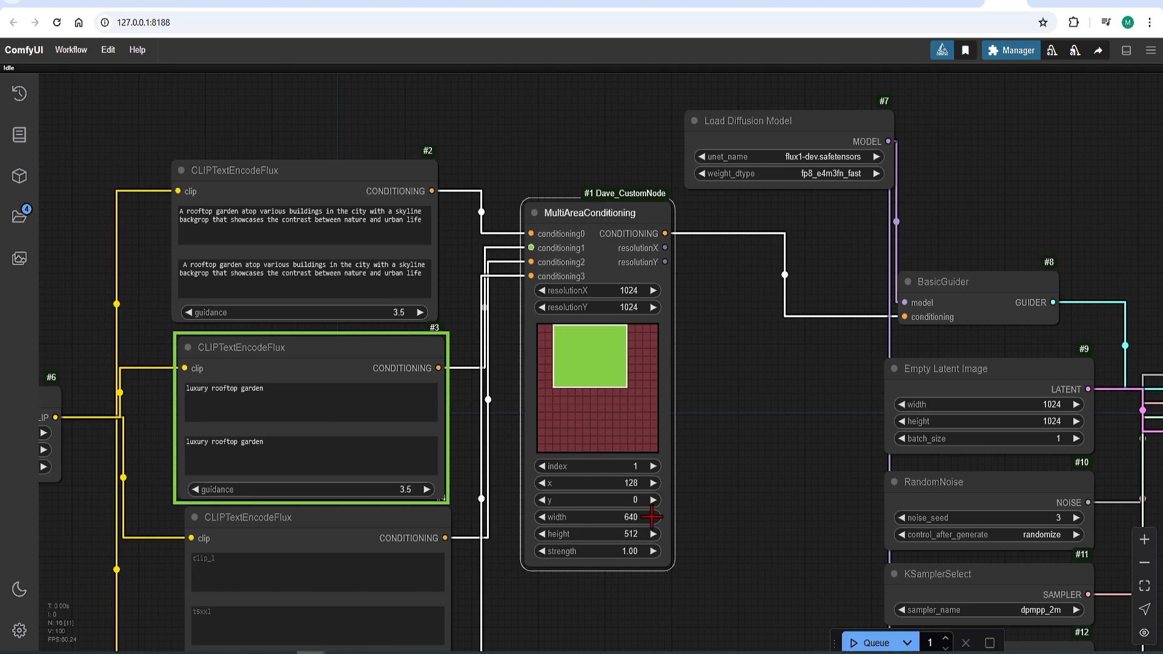
left_click(653, 499)
left_click(653, 499)
left_click(653, 500)
left_click(653, 500)
left_click(653, 500)
left_click(653, 500)
left_click(653, 499)
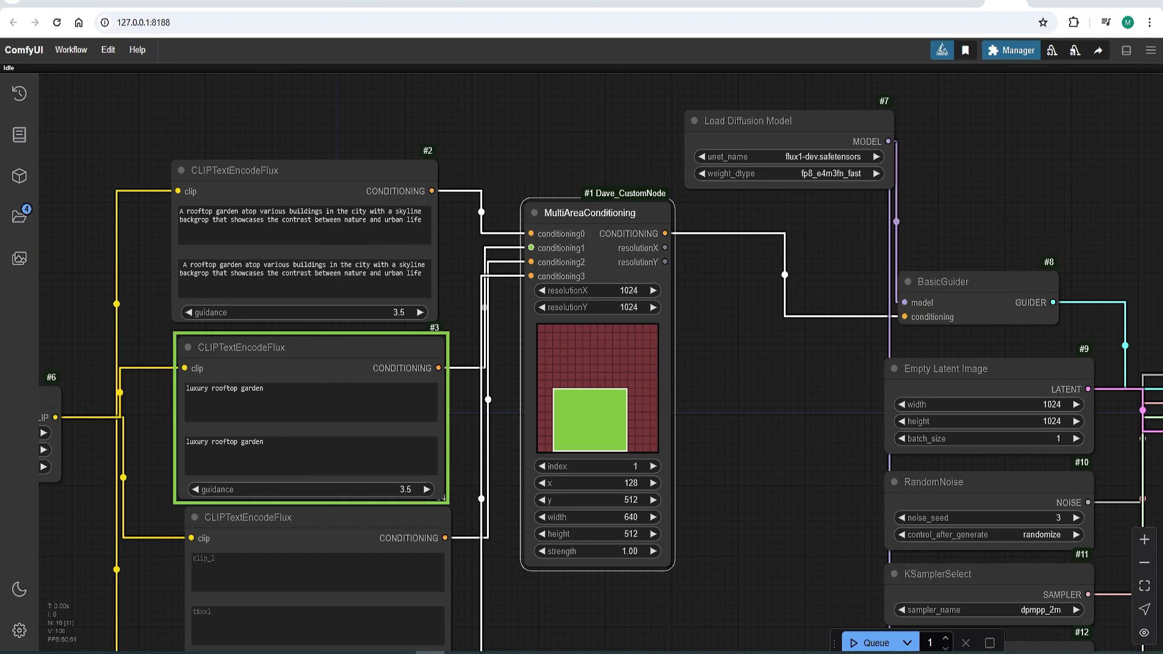
left_click(653, 483)
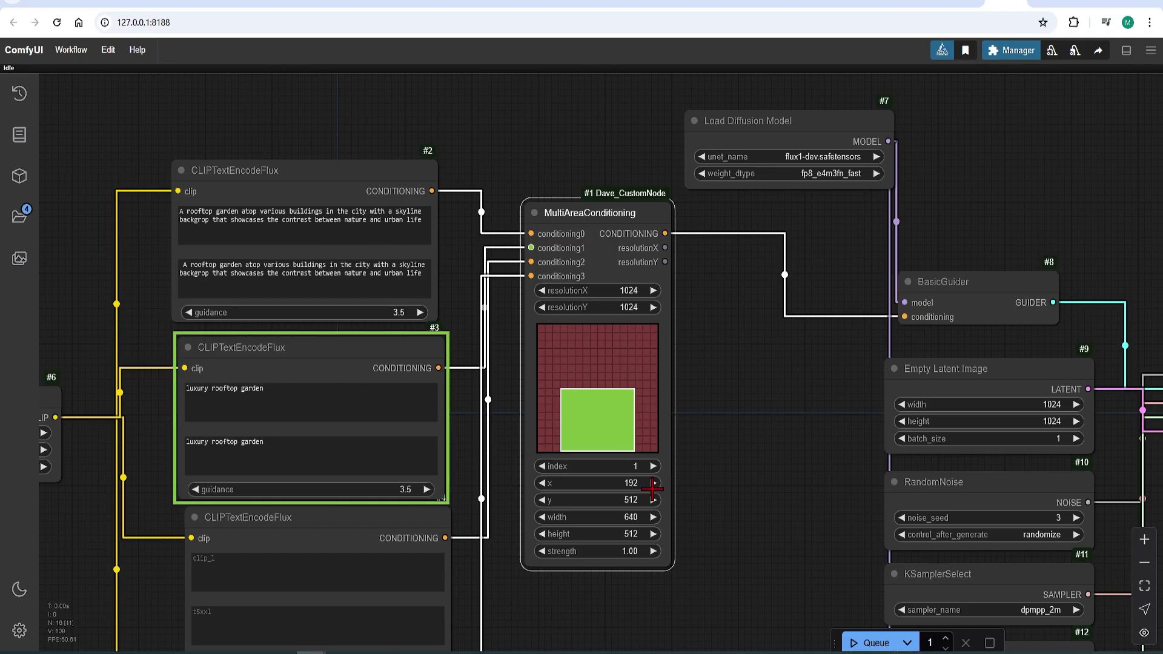
left_click(654, 518)
left_click(541, 534)
left_click(653, 483)
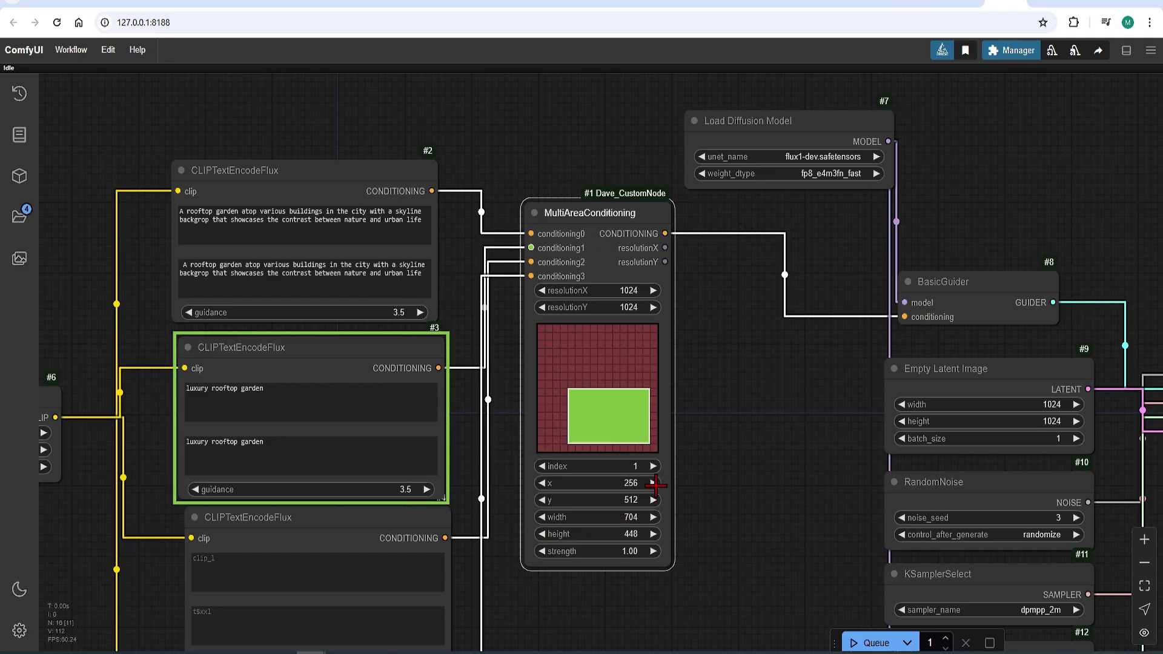
Step: Select area index 2 and give encoder #4 the sculptural tower prompt in both text boxes
left_click(653, 500)
left_click(542, 484)
left_click(542, 483)
left_click(653, 466)
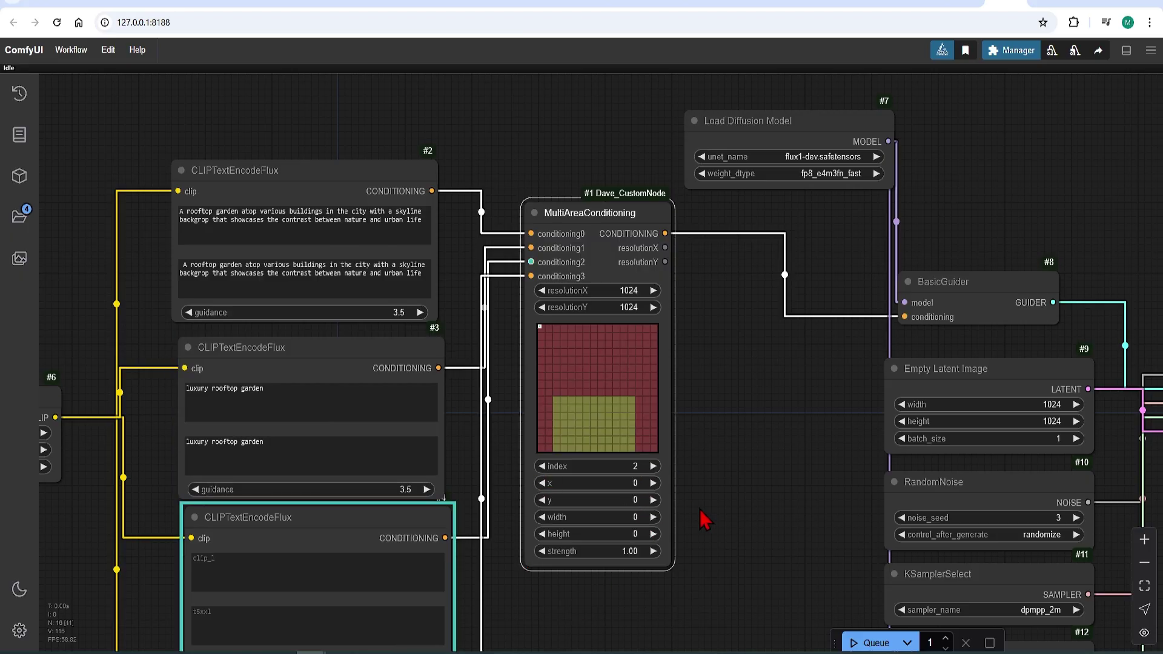
right_click(700, 517)
left_click_drag(737, 429, 765, 312)
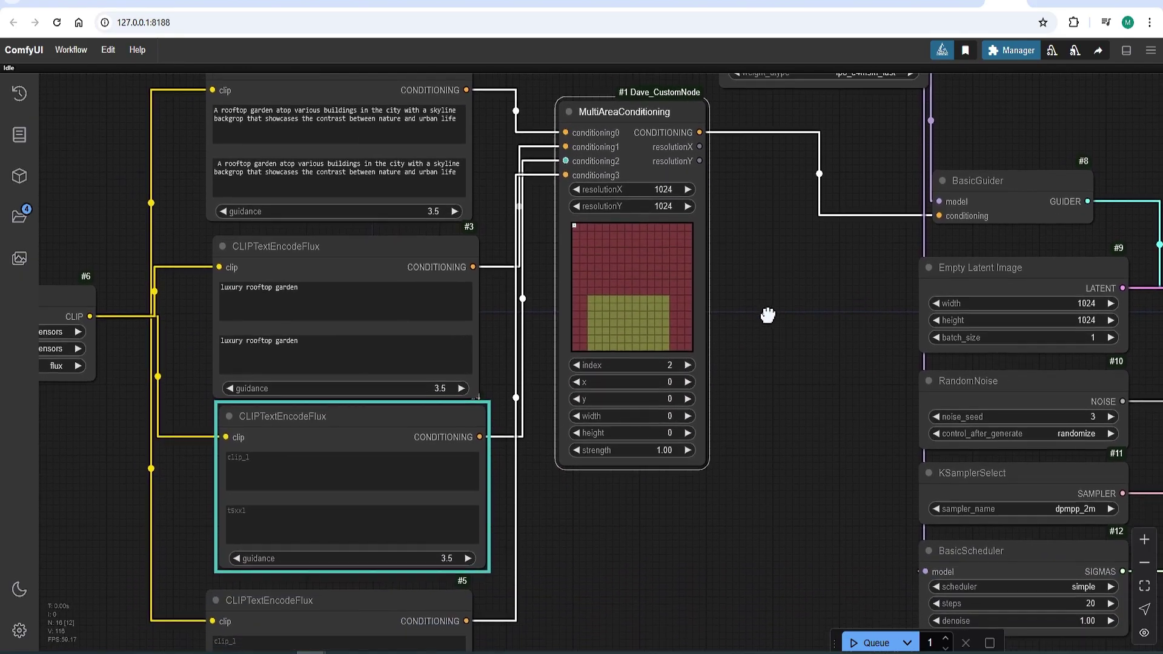
left_click(293, 470)
type("sculptural tower in")
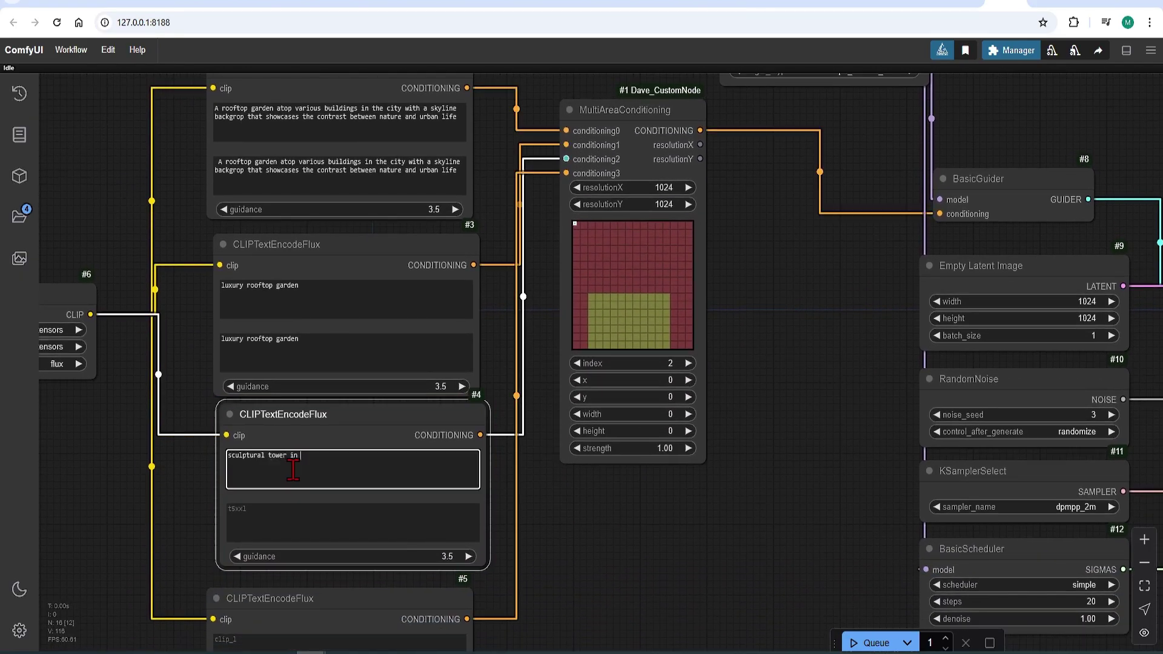
key("ctrl+a")
key("ctrl+c")
left_click(293, 501)
key("ctrl+v")
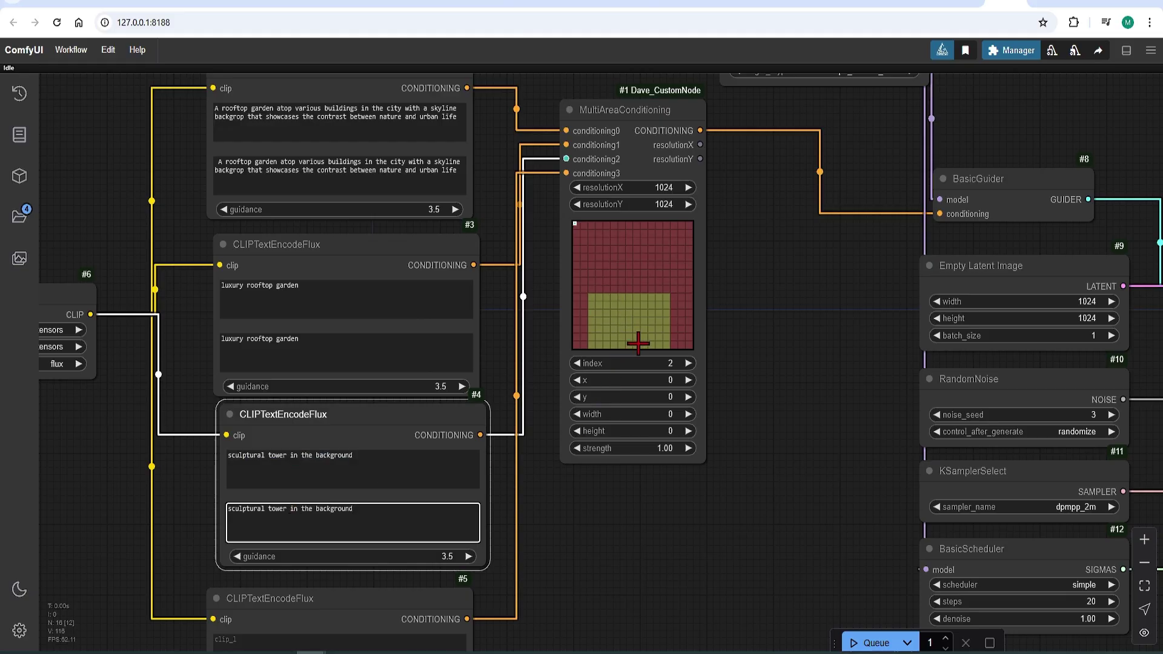
Step: Move the tower region to x 128, y 128 and set its strength to 0.90
mouse_move(688, 380)
left_mouse_down()
mouse_move(693, 418)
mouse_move(585, 416)
mouse_move(704, 452)
mouse_move(689, 432)
left_mouse_up()
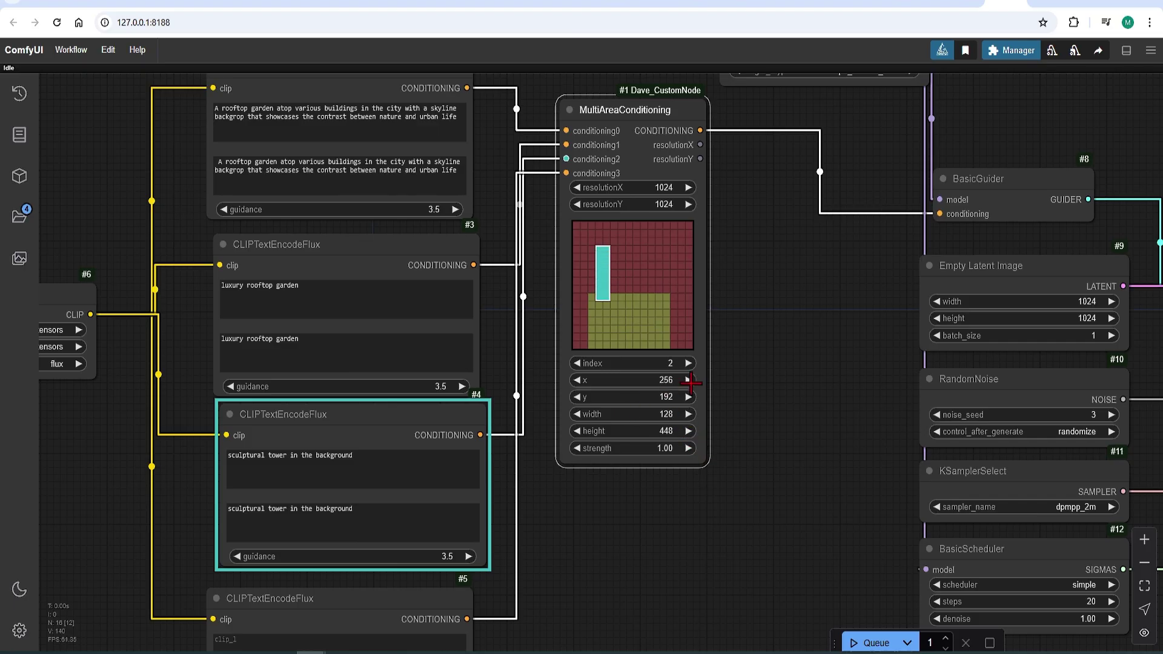
left_click(577, 380)
left_click(577, 397)
left_click(669, 448)
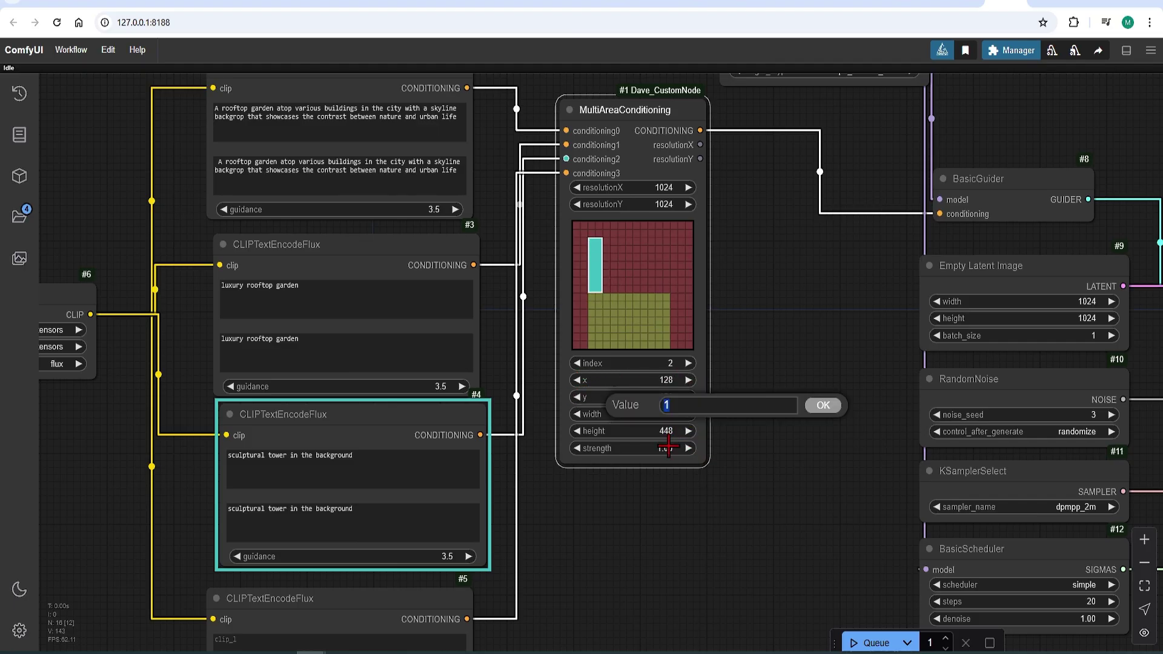
key("Return")
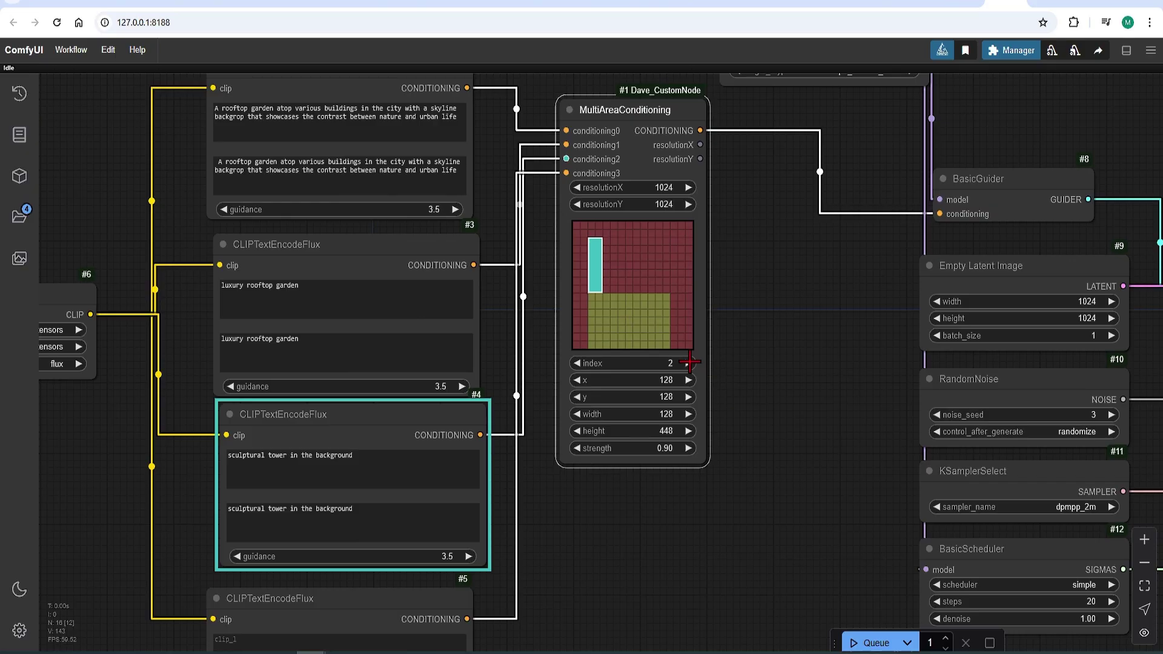
Step: Switch to area index 3 and enter 'city background' in both boxes of the fourth encoder
left_click(689, 363)
left_click_drag(611, 576, 617, 445)
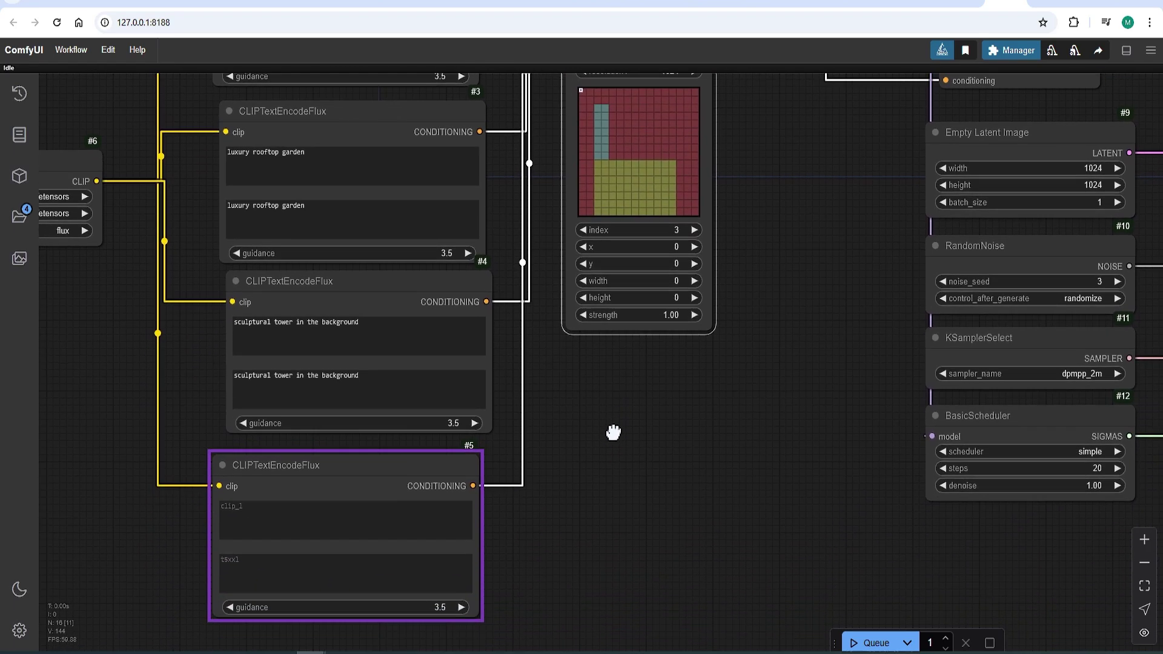
left_click(295, 522)
type("city background")
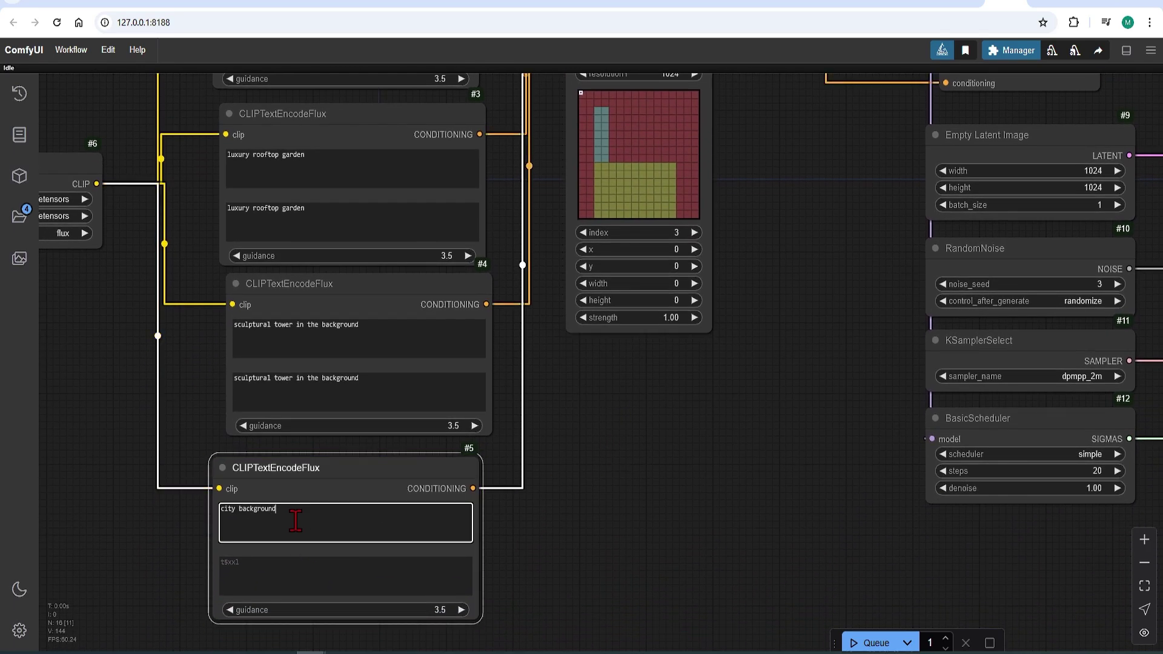
key("ctrl+a")
key("ctrl+c")
left_click(314, 560)
key("ctrl+v")
left_click(704, 236)
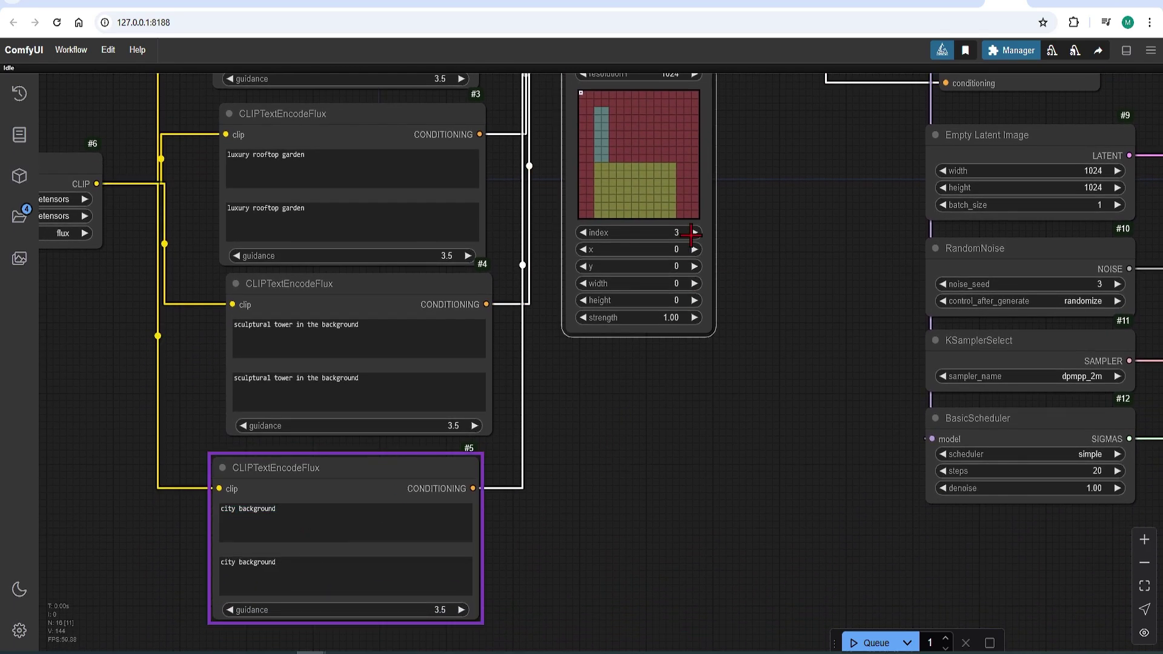
Step: Set region 3 to width 1024, height 576 and strength 0.8
left_click_drag(730, 248, 696, 330)
left_click(664, 361)
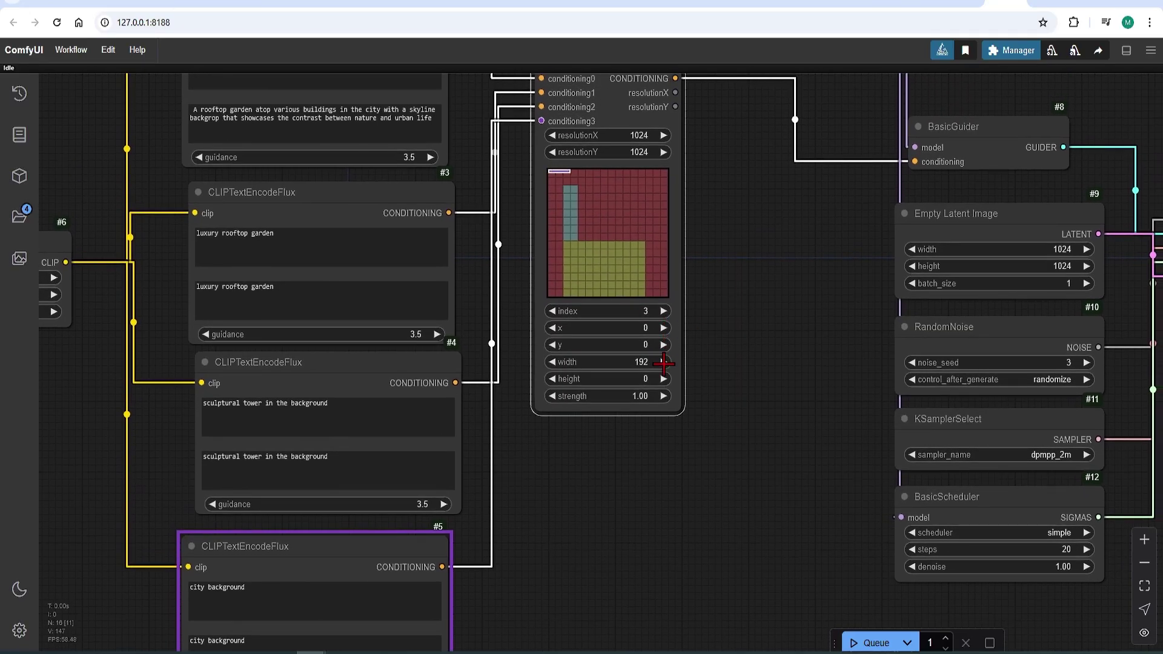
left_click(664, 379)
left_click(664, 379)
left_click(664, 378)
left_click(663, 379)
left_click(664, 378)
left_click(664, 379)
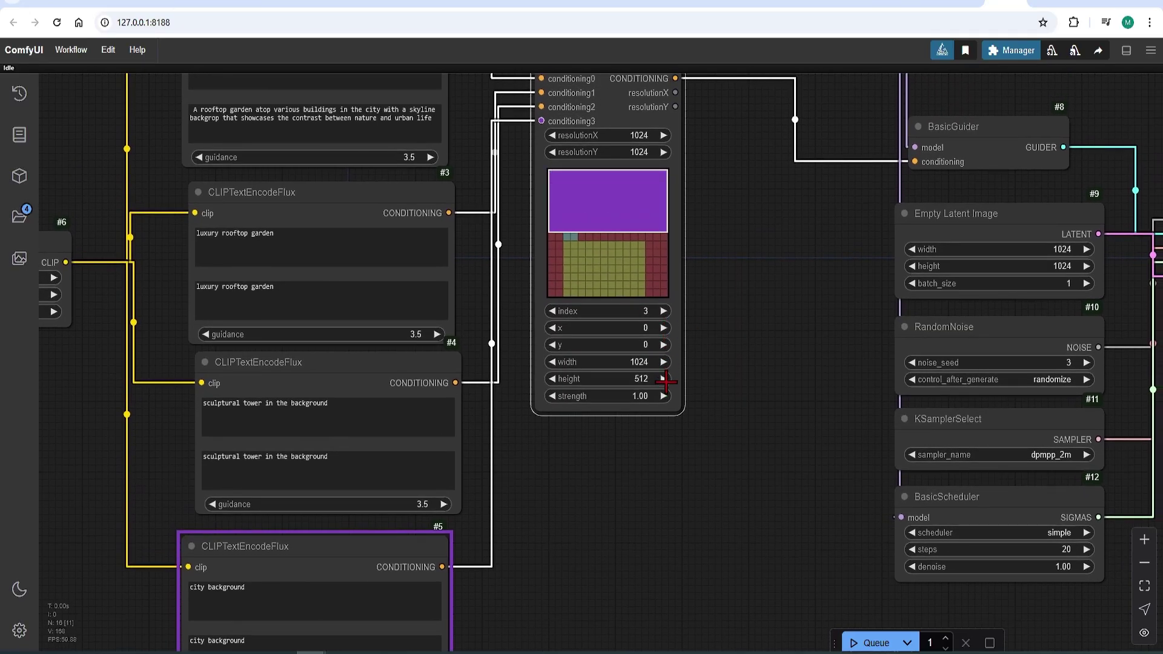
left_click(663, 378)
left_click(648, 396)
type("0.8")
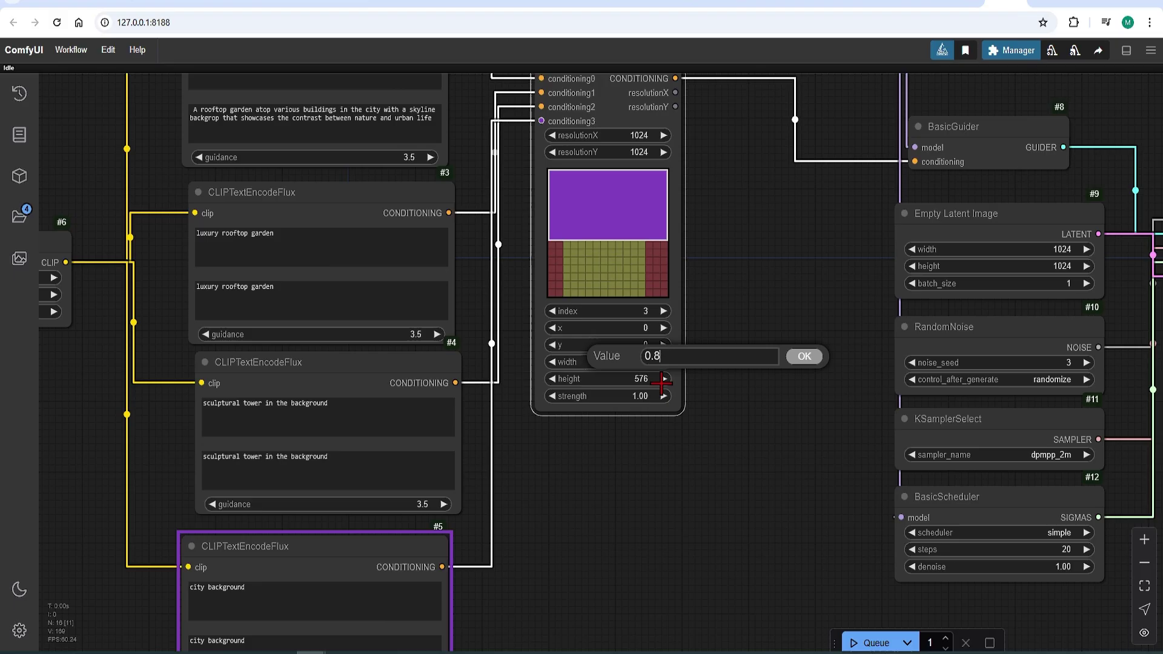
left_click(801, 357)
scroll(502, 478, "down", 2)
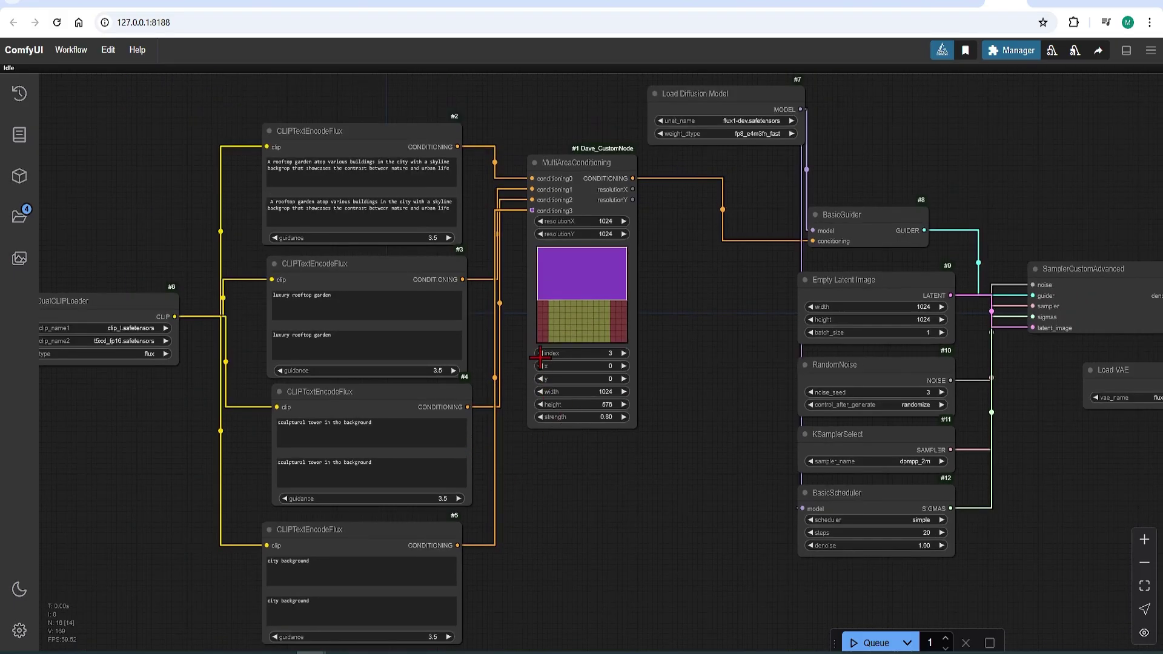
Step: Step the conditioning area index back to 0 to review the full-frame area
left_click(539, 354)
left_click(539, 354)
left_click(539, 354)
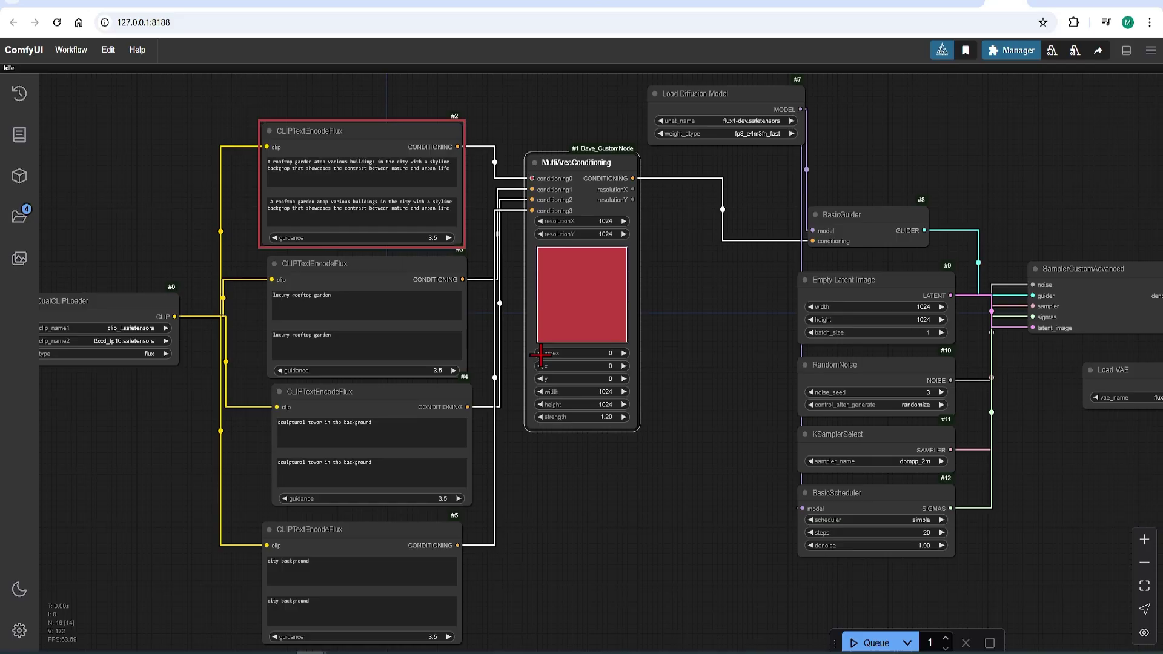
Step: Zoom into the rooftop garden city render in Save Image, then switch to the Detail-Daemon GitHub readme
scroll(580, 478, "down", 3)
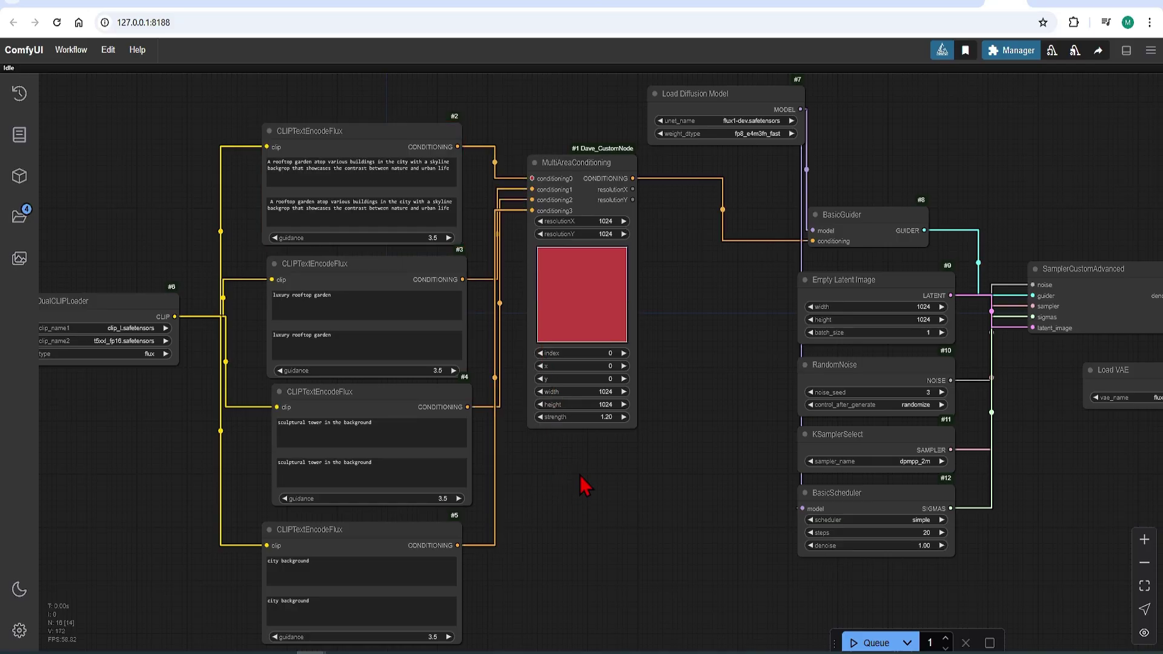
scroll(579, 475, "down", 1)
left_click_drag(1018, 506, 687, 492)
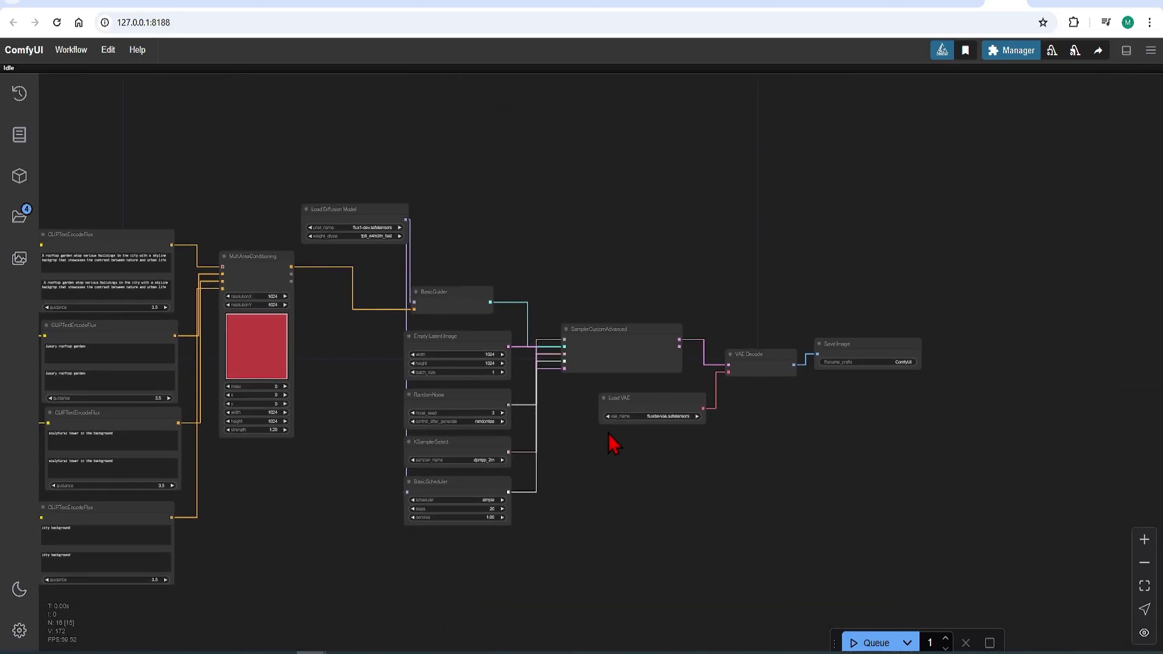
scroll(608, 433, "up", 8)
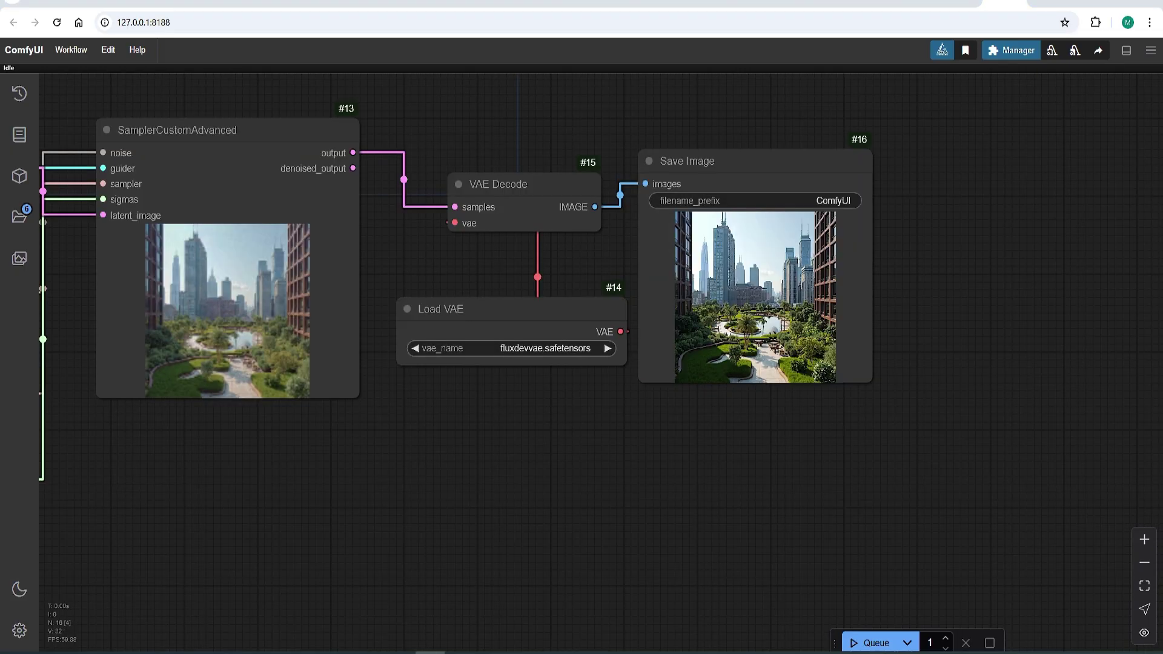
scroll(1013, 244, "up", 3)
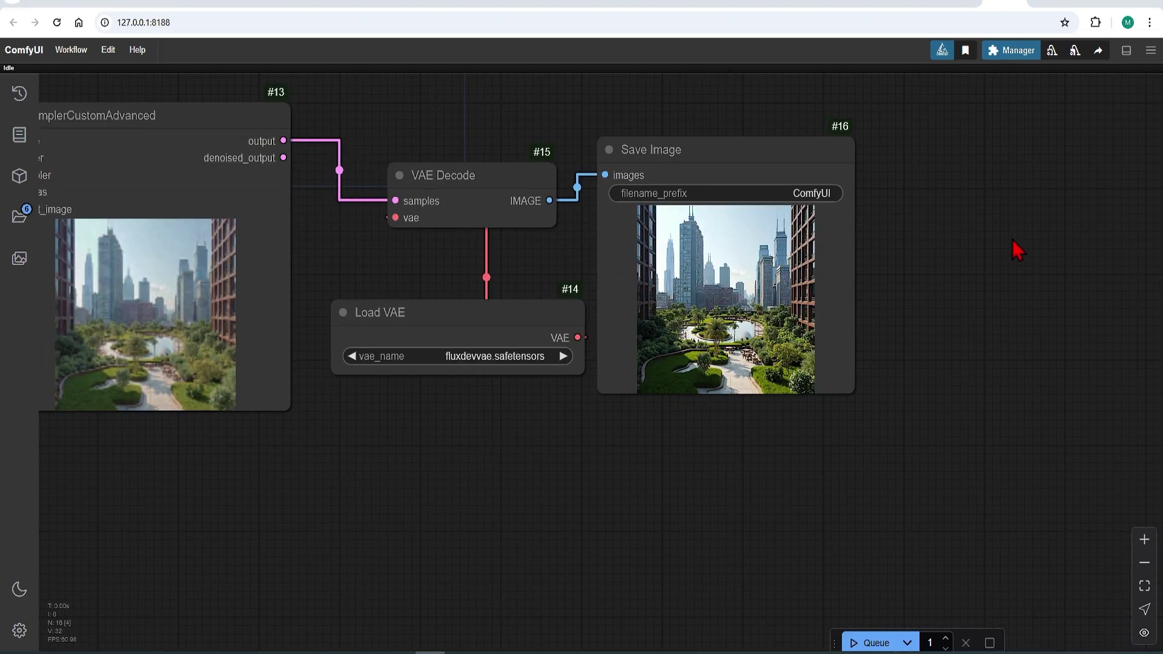
scroll(1011, 239, "up", 2)
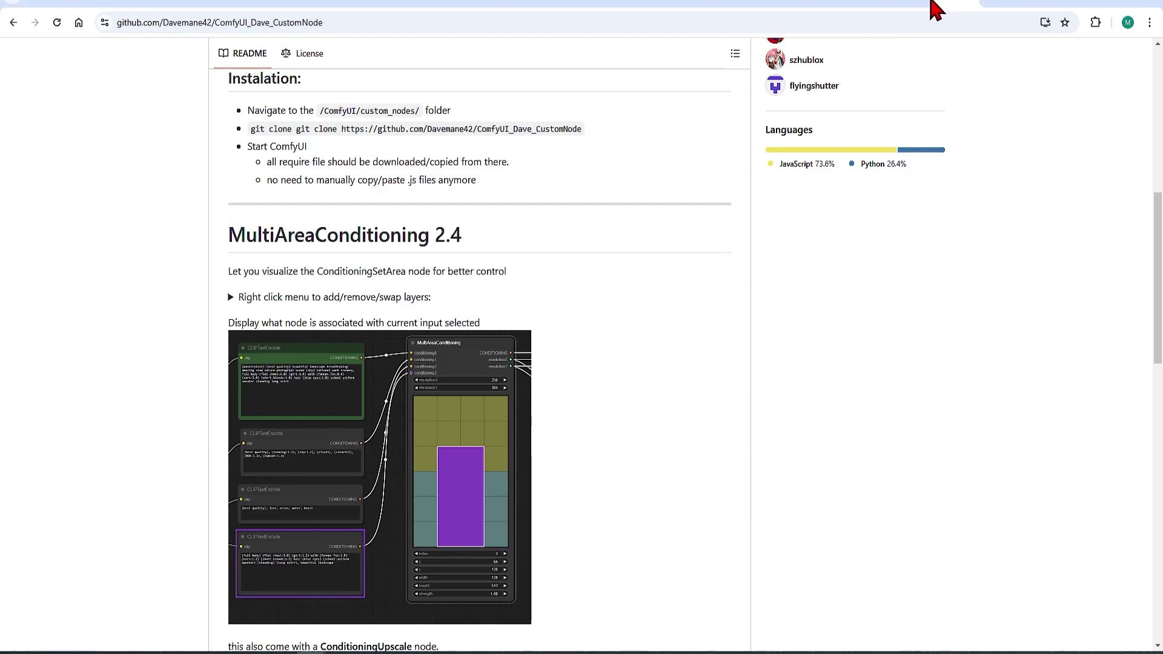
left_click(908, 5)
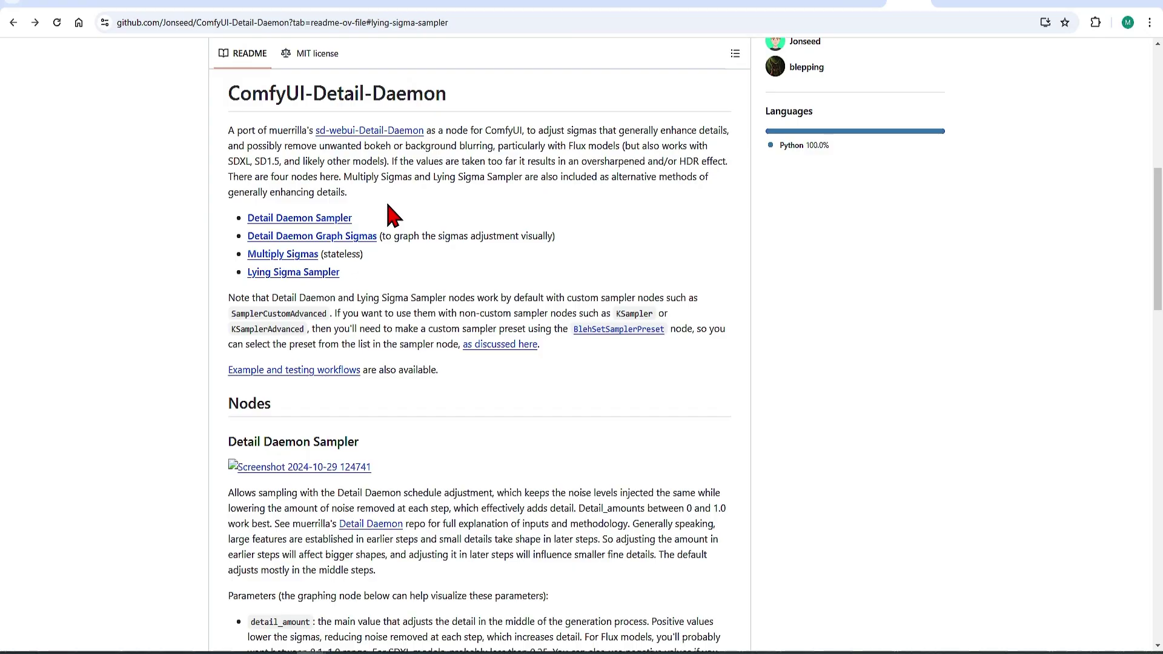
Step: Jump to the readme's Lying Sigma Sampler section, read it, and return to the ComfyUI tab
left_click(328, 274)
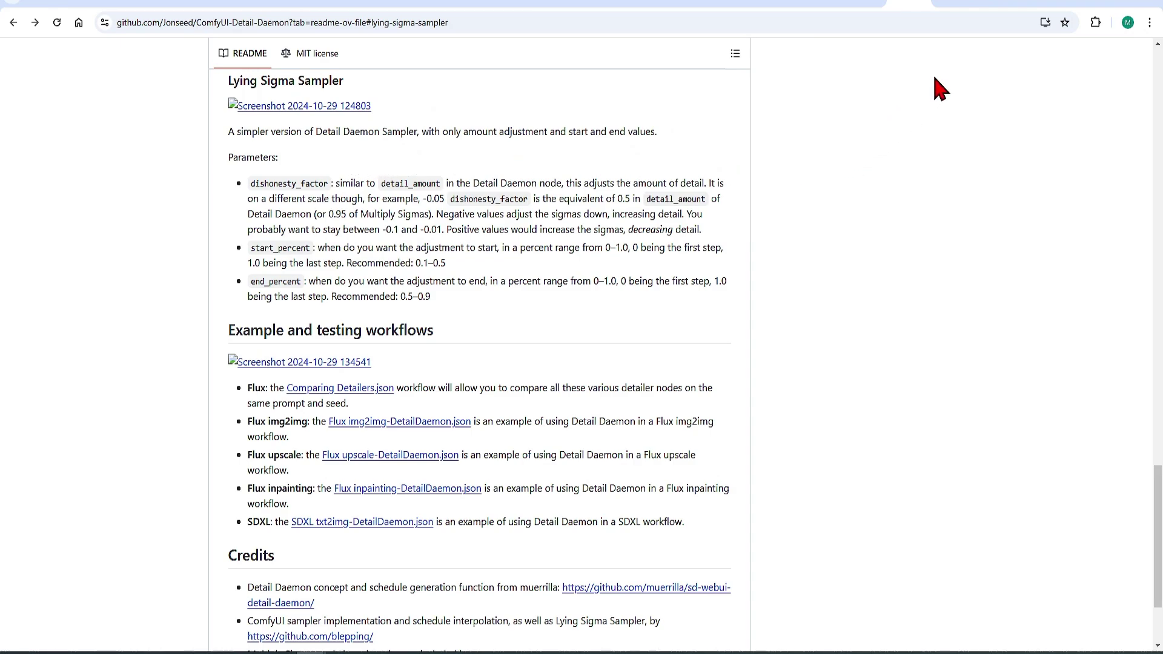
left_click(993, 8)
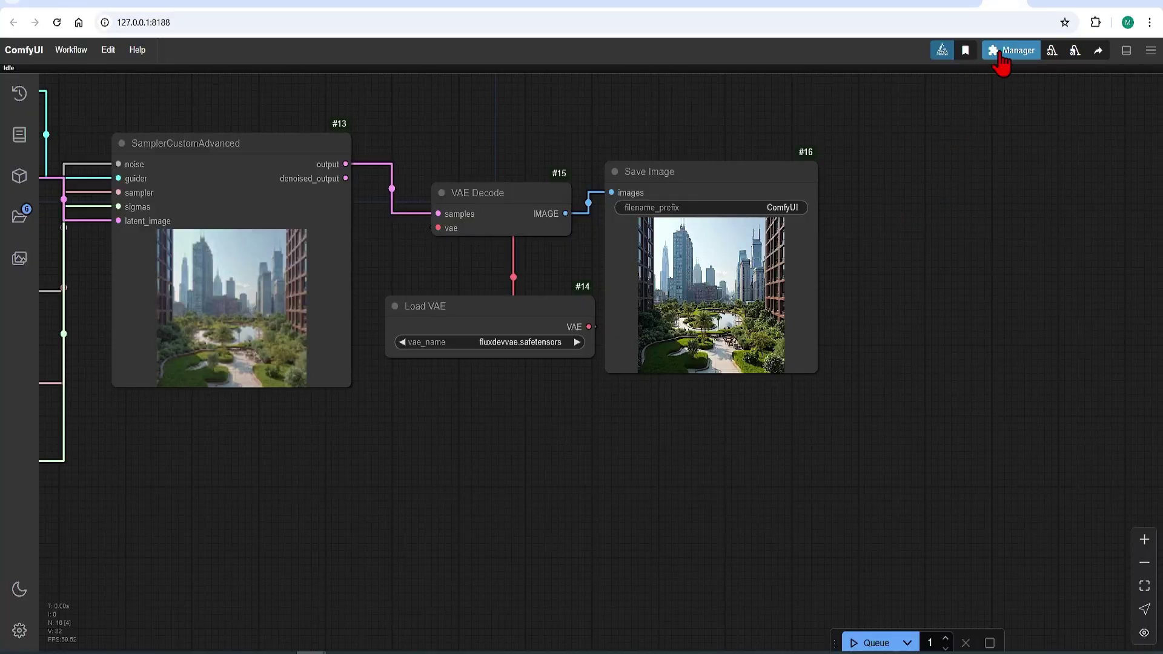
left_click(1000, 56)
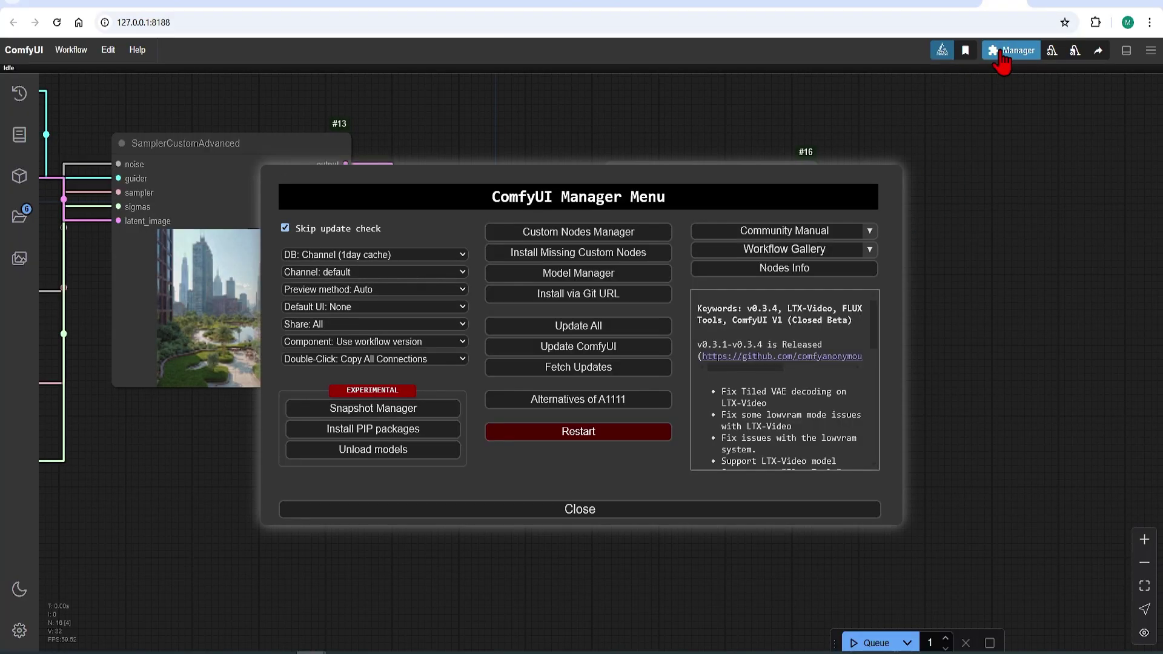
left_click(595, 260)
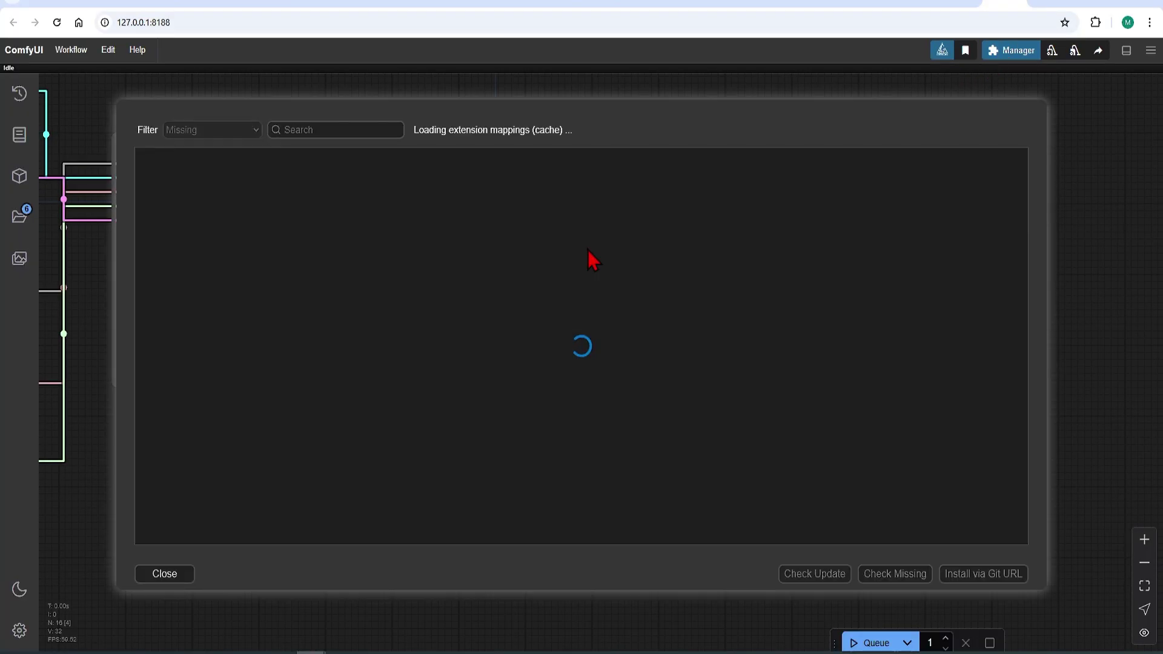
left_click(335, 130)
left_click(210, 132)
left_click(218, 146)
left_click(307, 129)
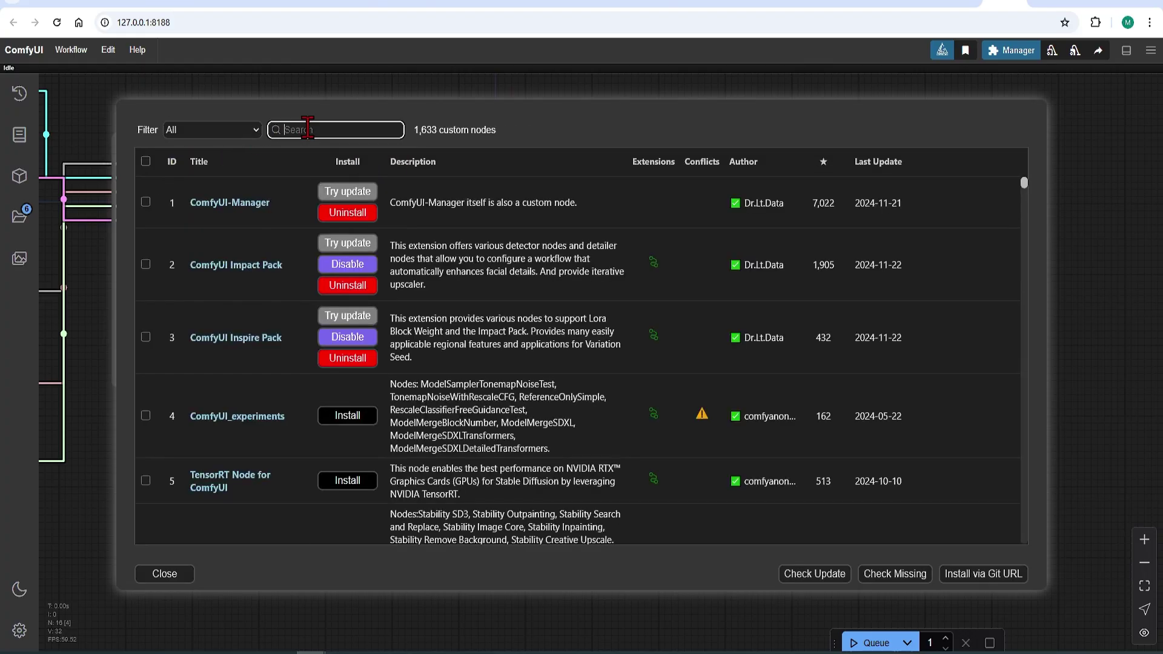
type("daemon")
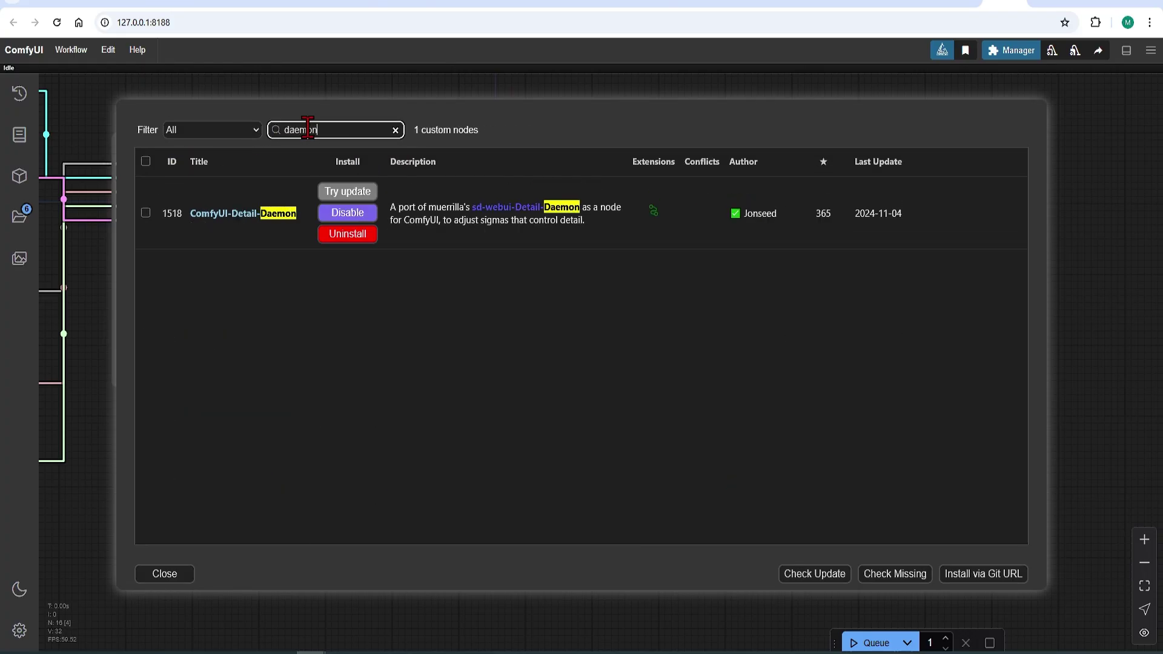
left_click(144, 214)
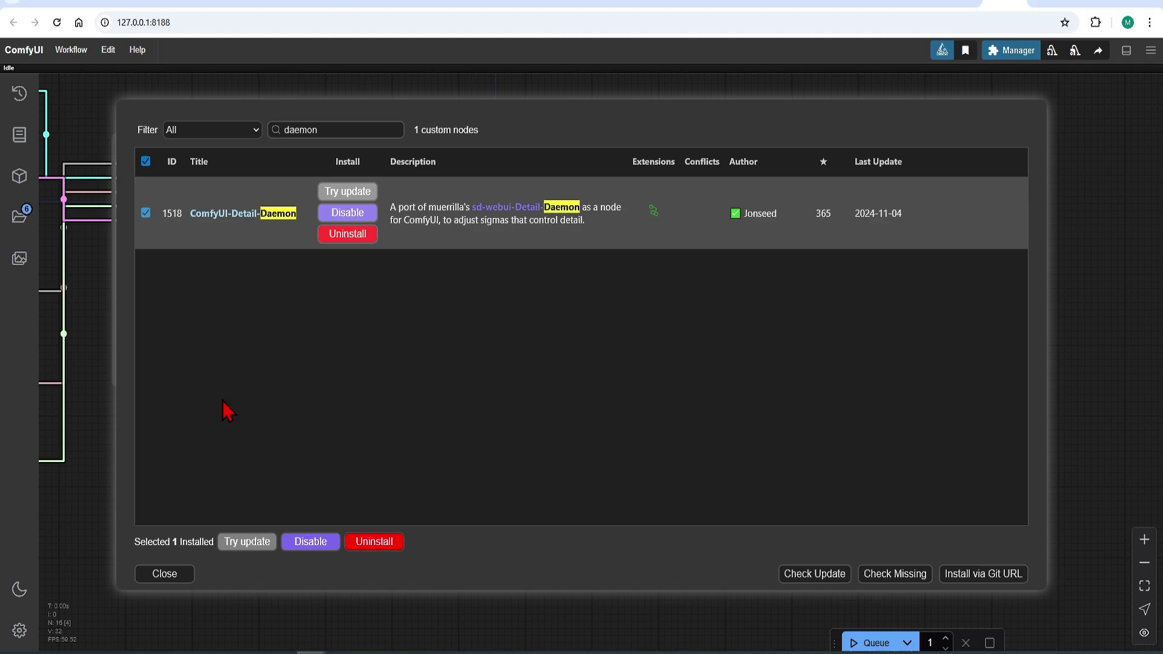
left_click(160, 576)
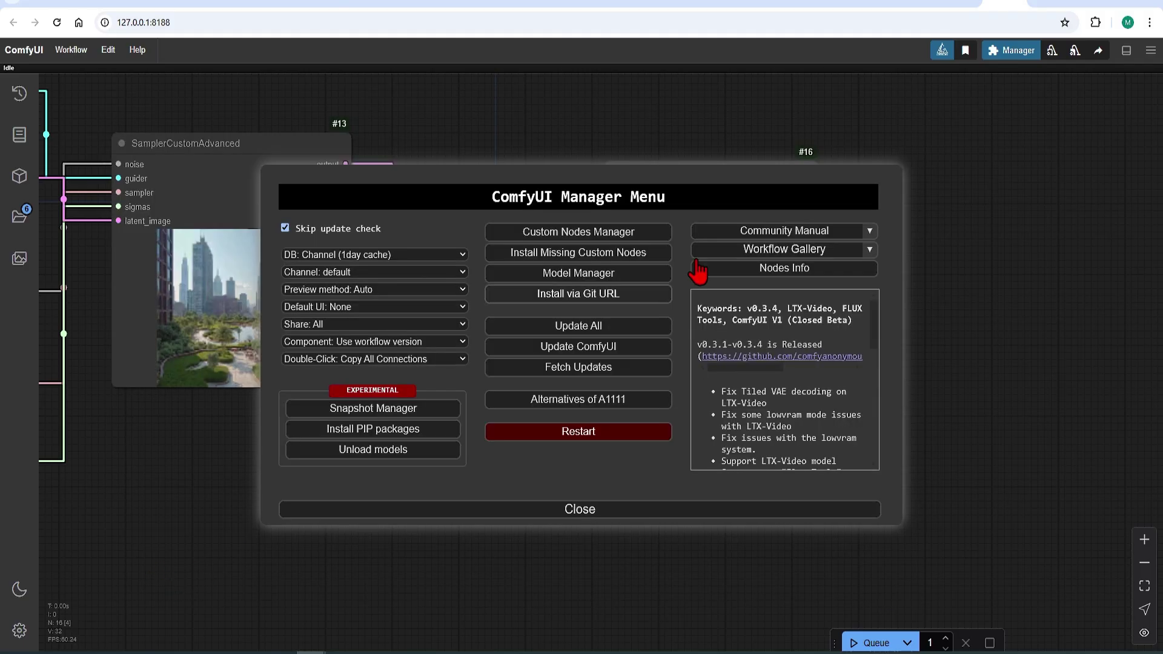
Step: Close the manager and add a Lying Sigma Sampler node to the canvas
left_click(608, 514)
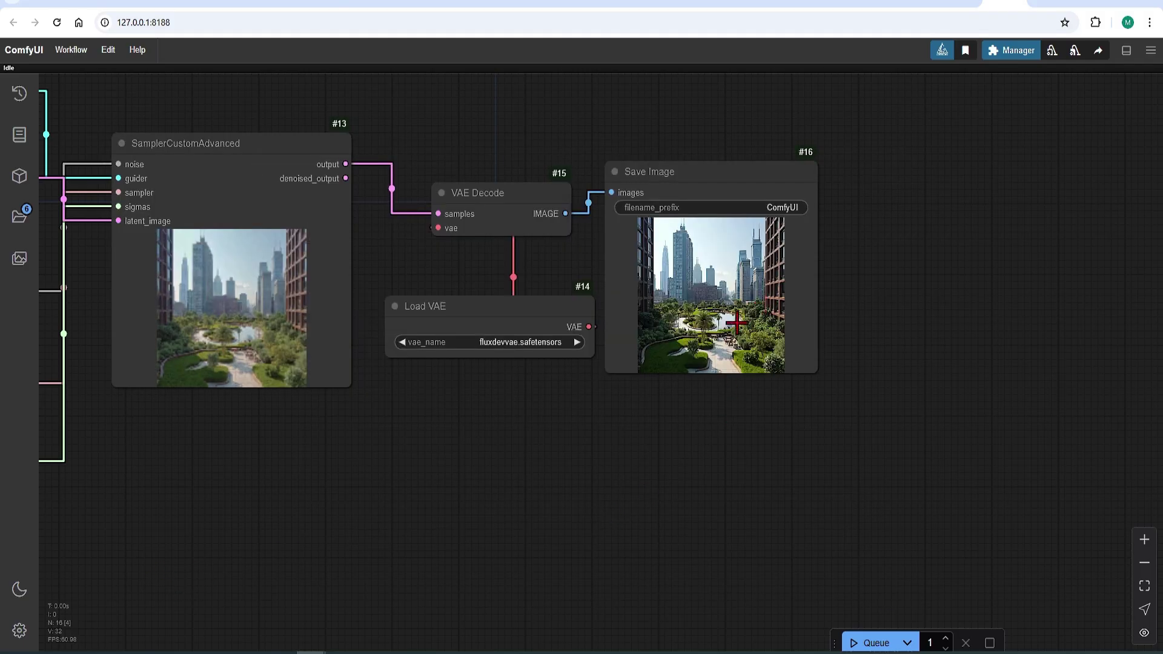
double_click(278, 483)
type("ly")
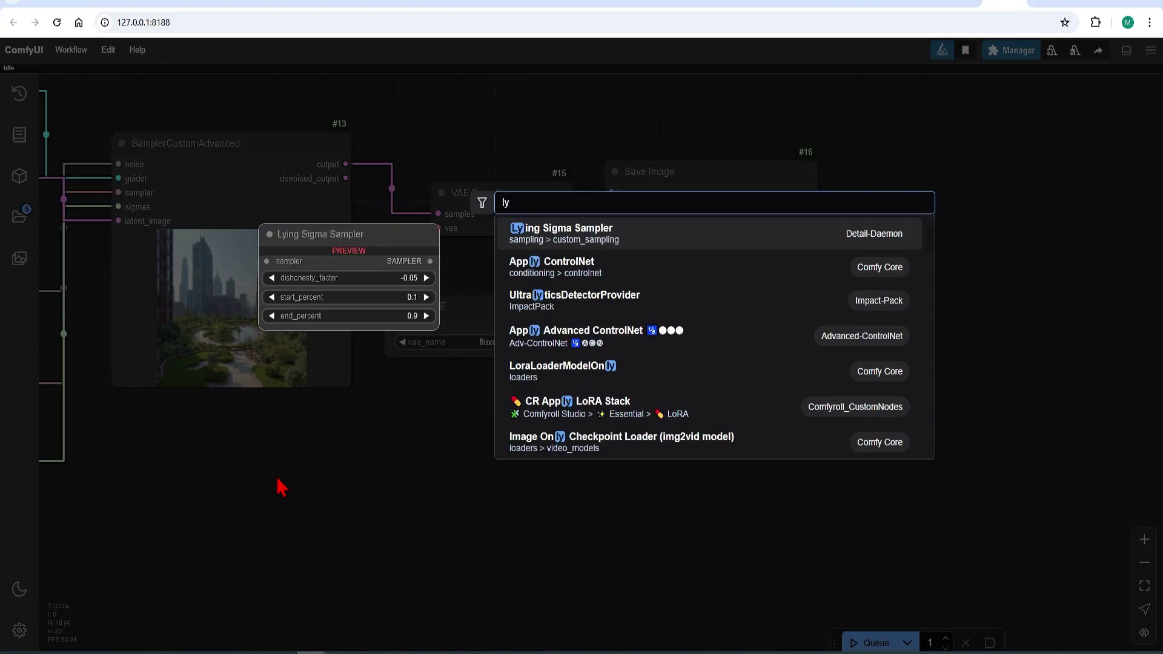
type("ing")
left_click(795, 240)
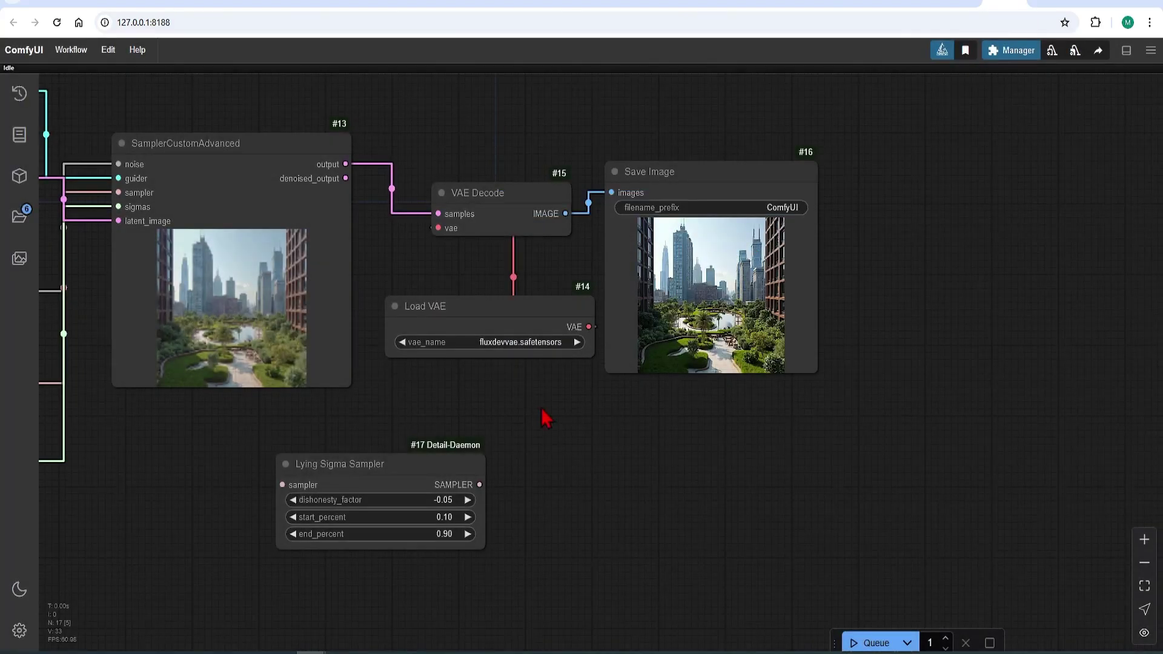
left_click_drag(364, 470, 391, 461)
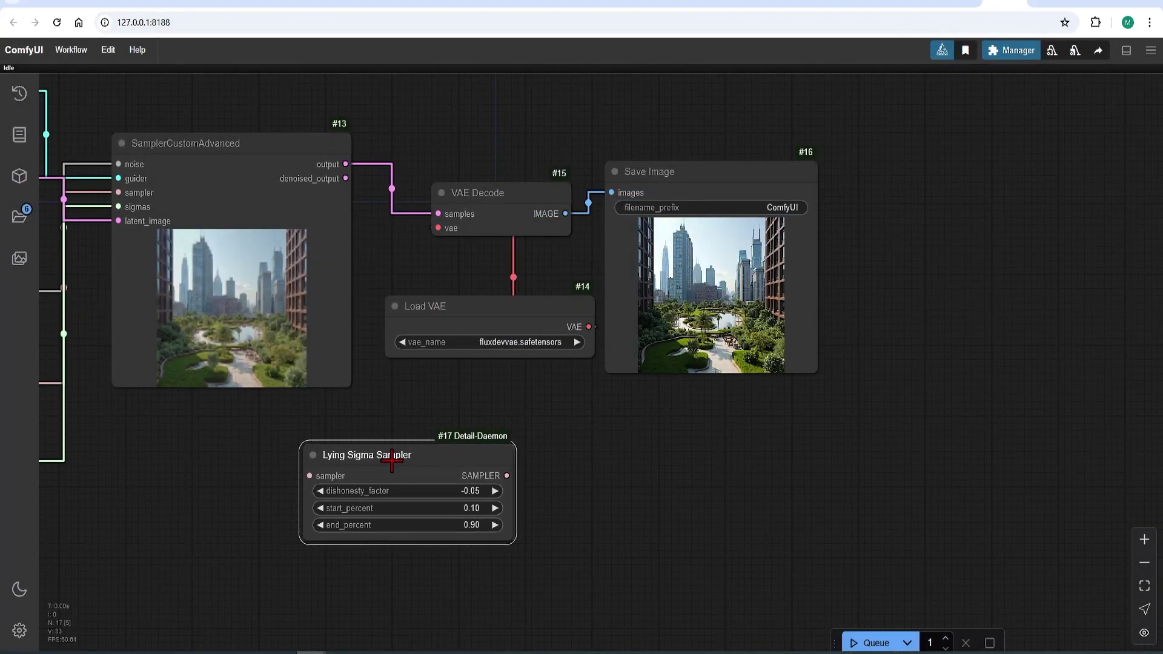
left_click(366, 430)
Step: Feed KSamplerSelect's sampler into the Lying Sigma Sampler and position it below the main sampler
right_click(340, 402)
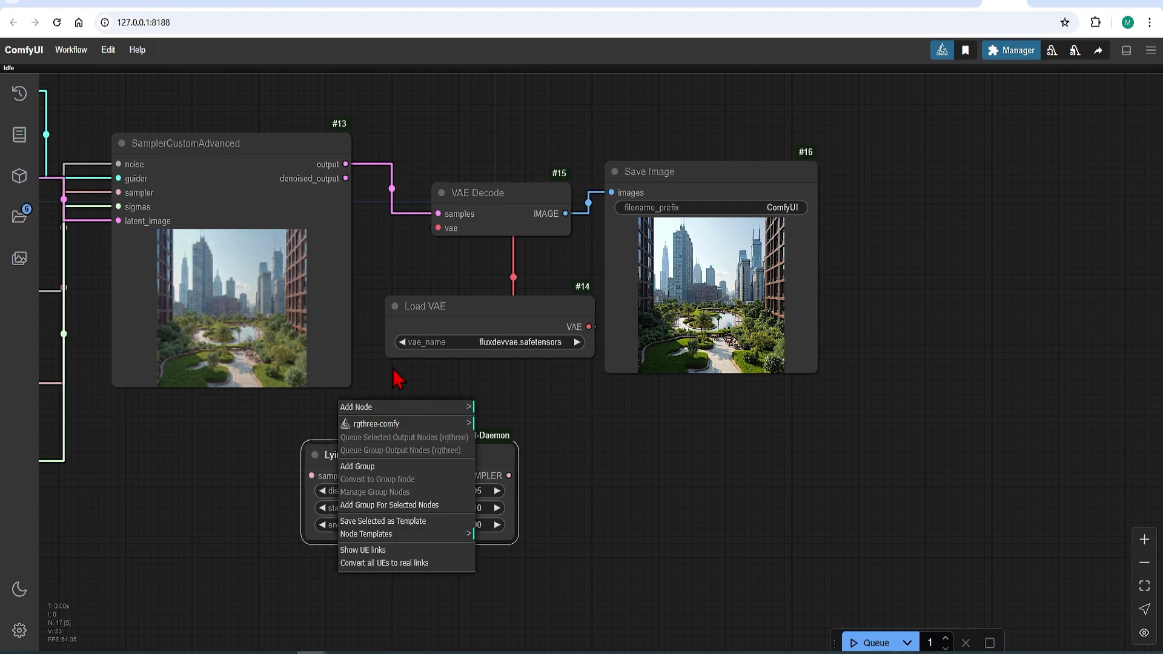
left_click_drag(382, 370, 631, 411)
left_click_drag(256, 423, 559, 517)
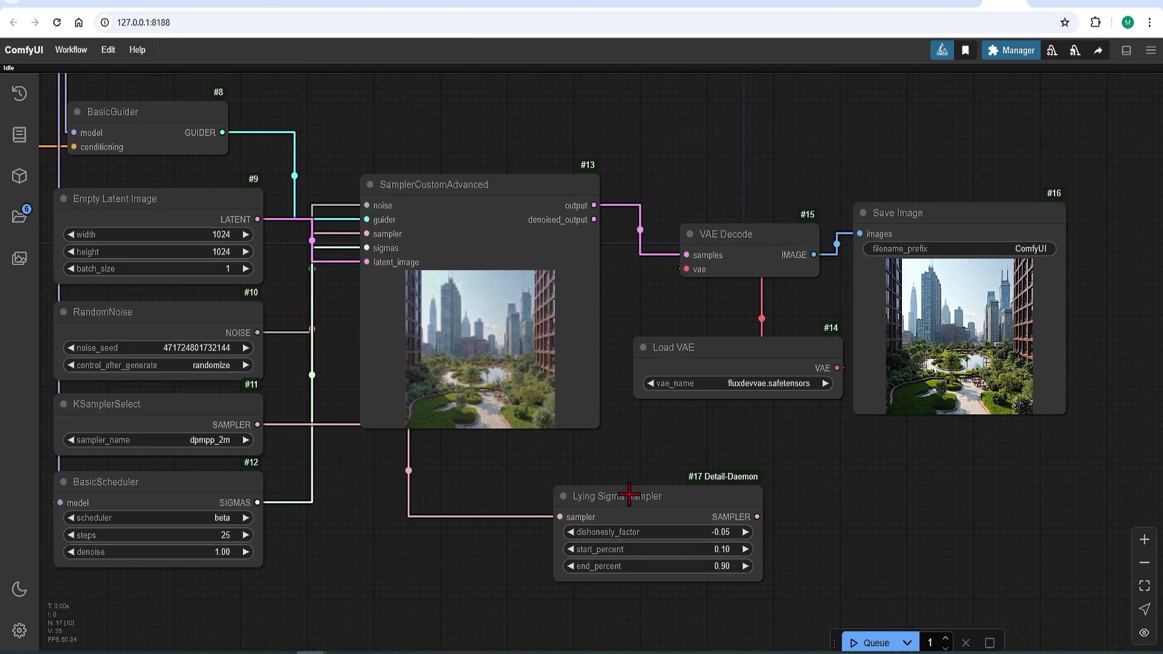
left_click_drag(629, 496, 490, 512)
scroll(346, 316, "down", 2)
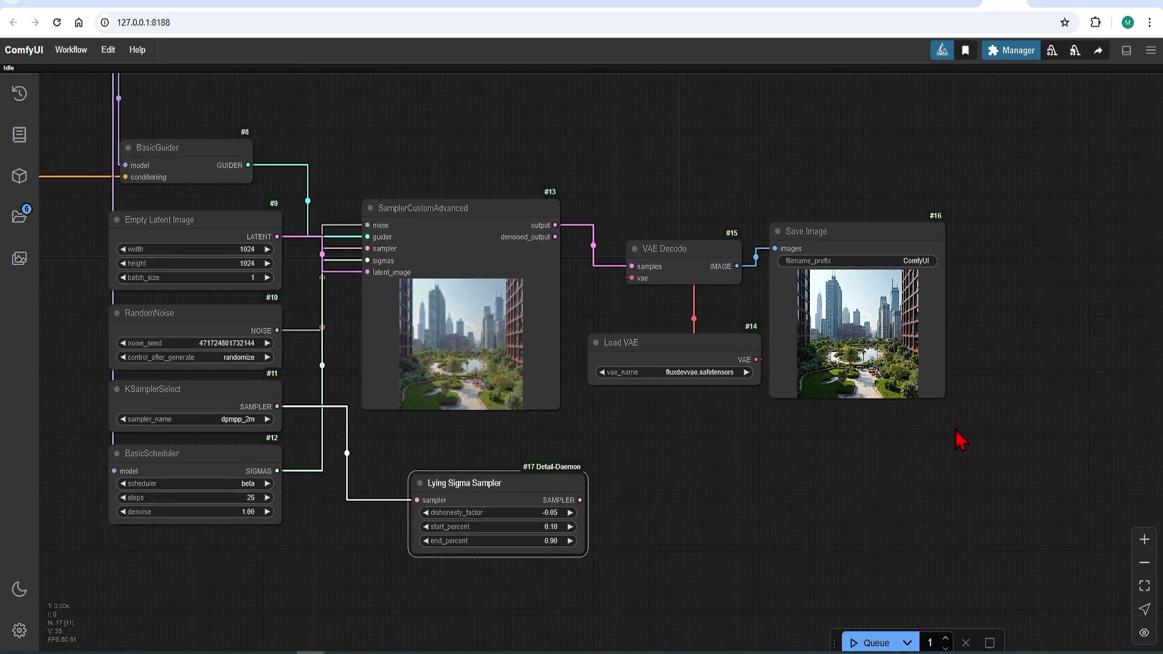
left_click_drag(962, 442, 831, 385)
scroll(806, 253, "up", 1)
left_click(654, 230)
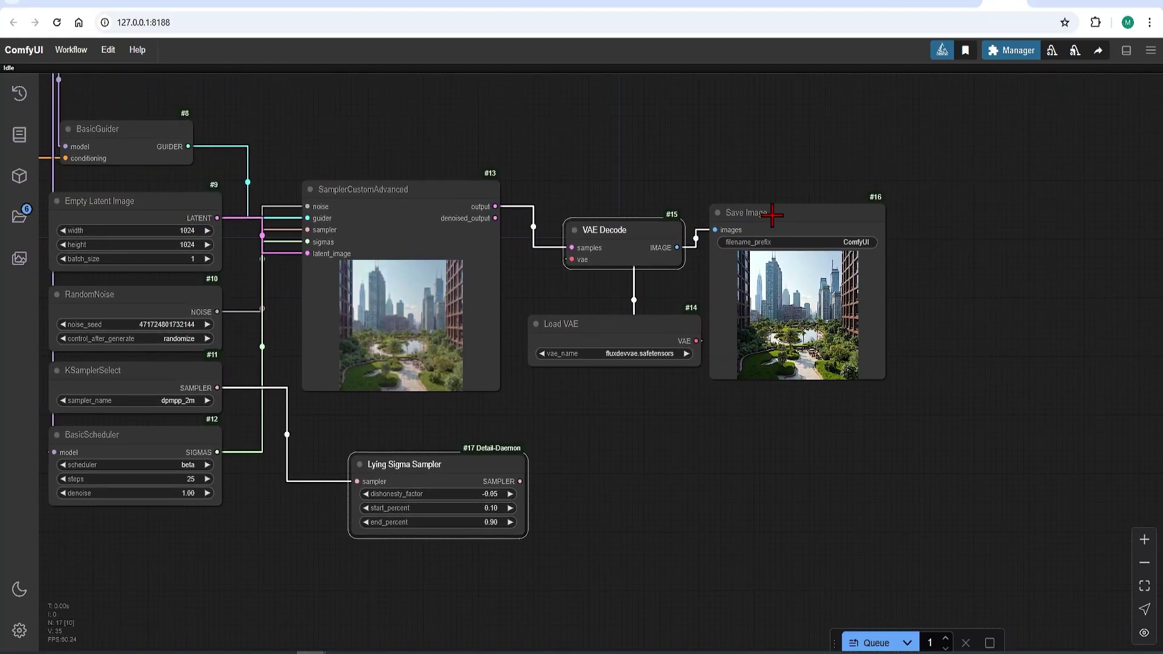
Step: Duplicate the SamplerCustomAdvanced, VAE Decode, Load VAE and Save Image nodes with copy and paste
left_click(772, 215, "shift")
left_click(581, 325, "shift")
left_click(433, 194, "shift")
key("ctrl+c")
key("ctrl+v")
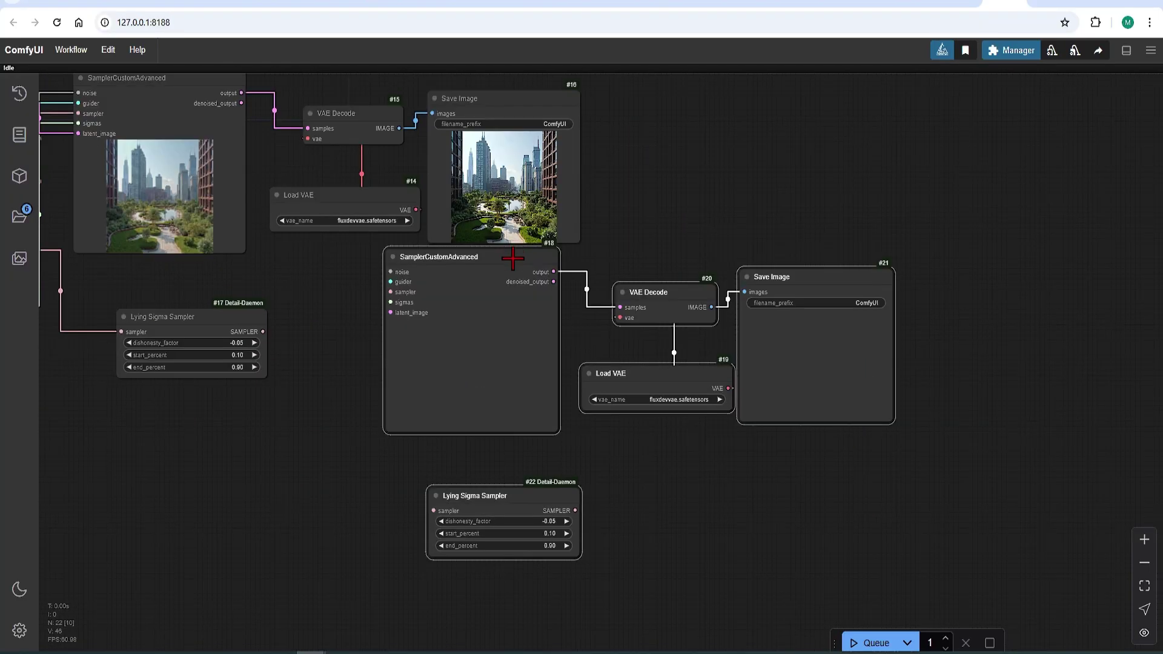
Step: Move the pasted nodes down-left and delete the duplicate Lying Sigma Sampler
left_click_drag(511, 257, 248, 415)
left_click(787, 354)
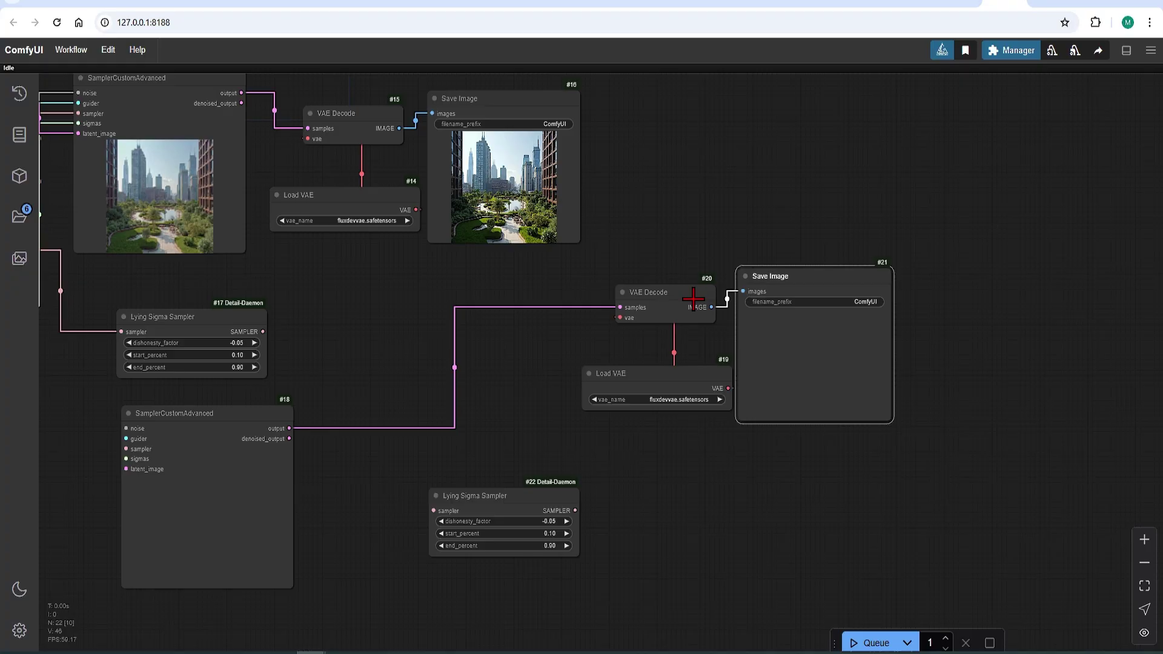
left_click(691, 292, "shift")
left_click(678, 374, "shift")
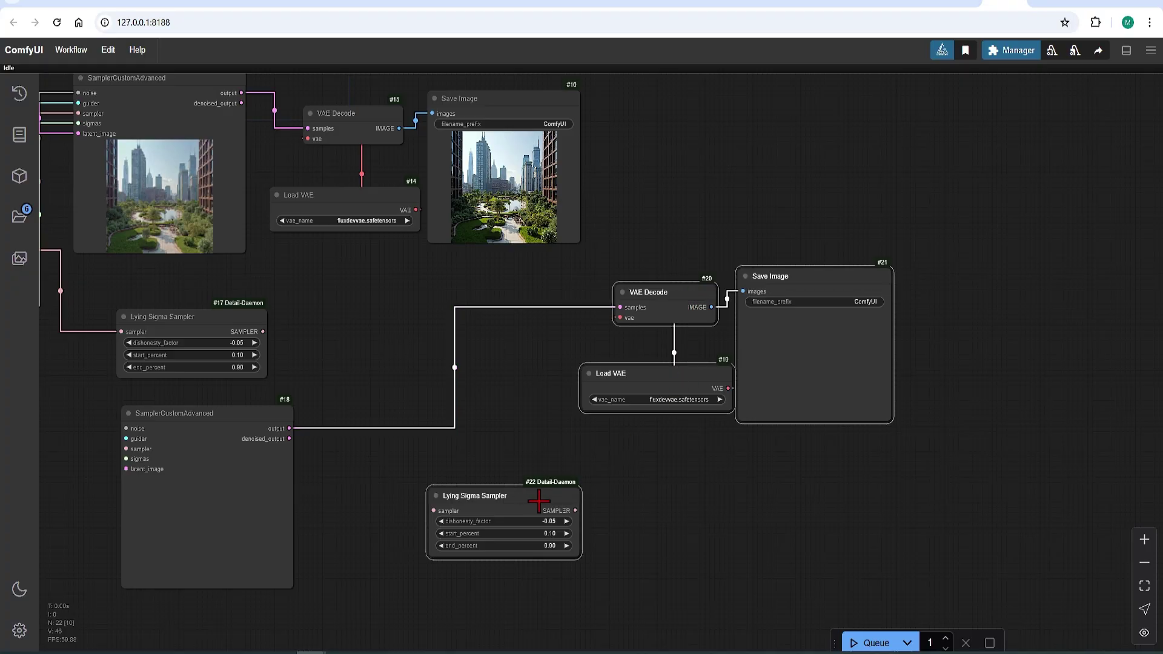
left_click_drag(748, 424, 428, 517)
key("Delete")
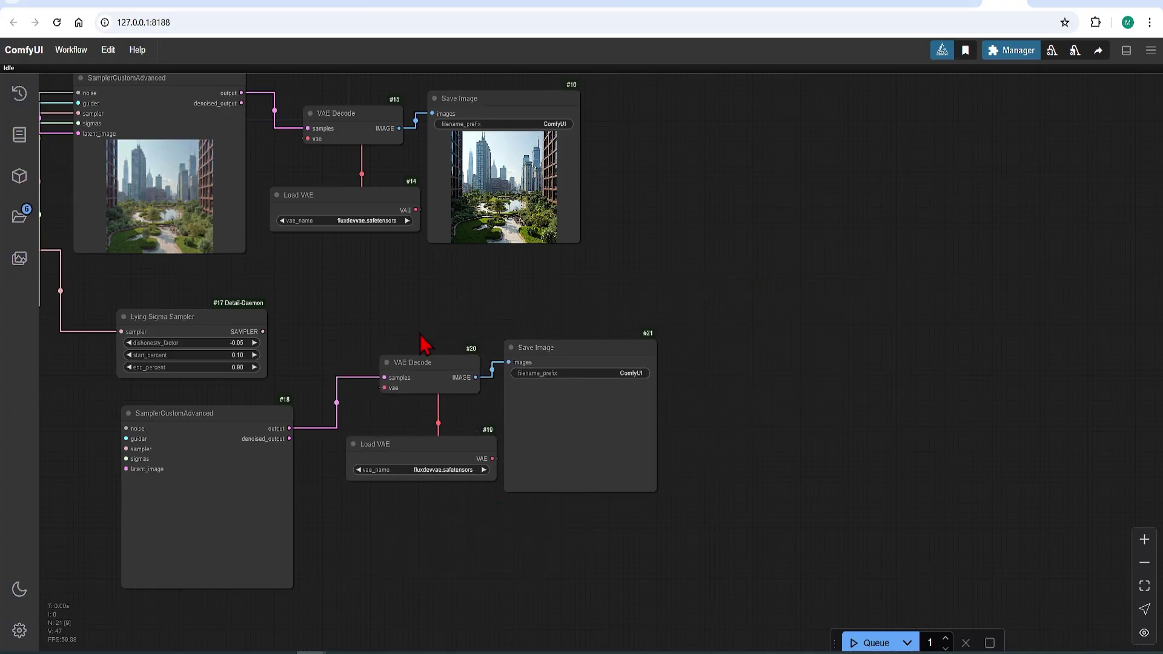
left_click_drag(416, 347, 546, 384)
left_click(527, 416)
left_click_drag(561, 475, 532, 485)
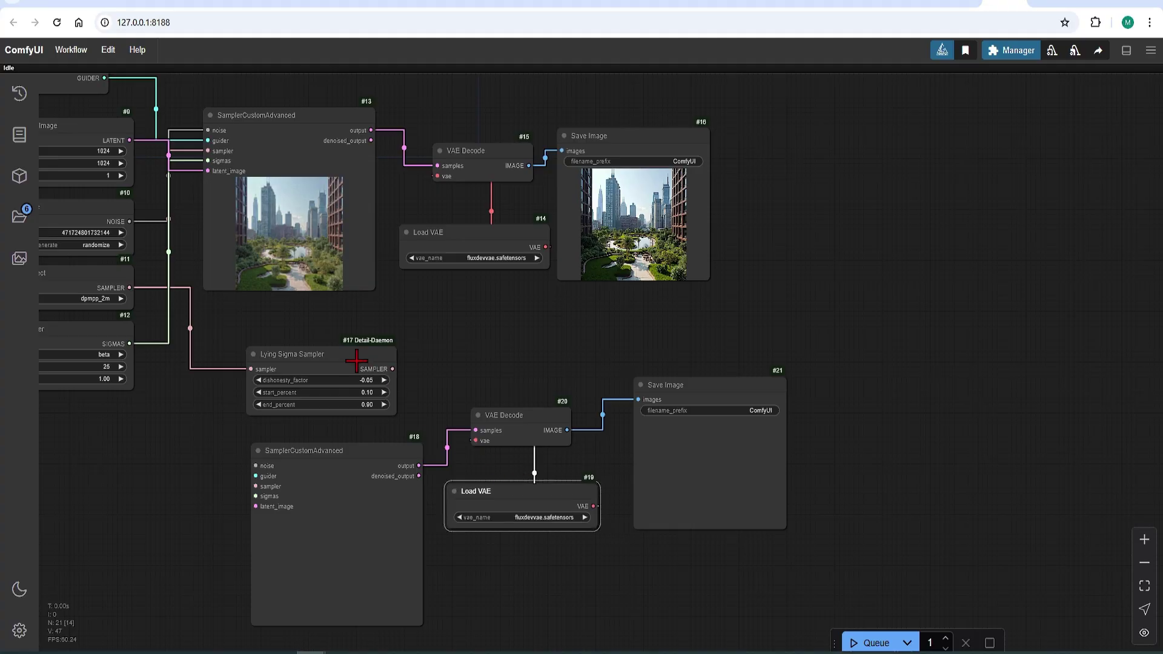
Step: Wire the Lying Sigma Sampler, shared SIGMAS and LATENT into the new SamplerCustomAdvanced
left_click_drag(392, 369, 256, 486)
left_click_drag(307, 378, 132, 468)
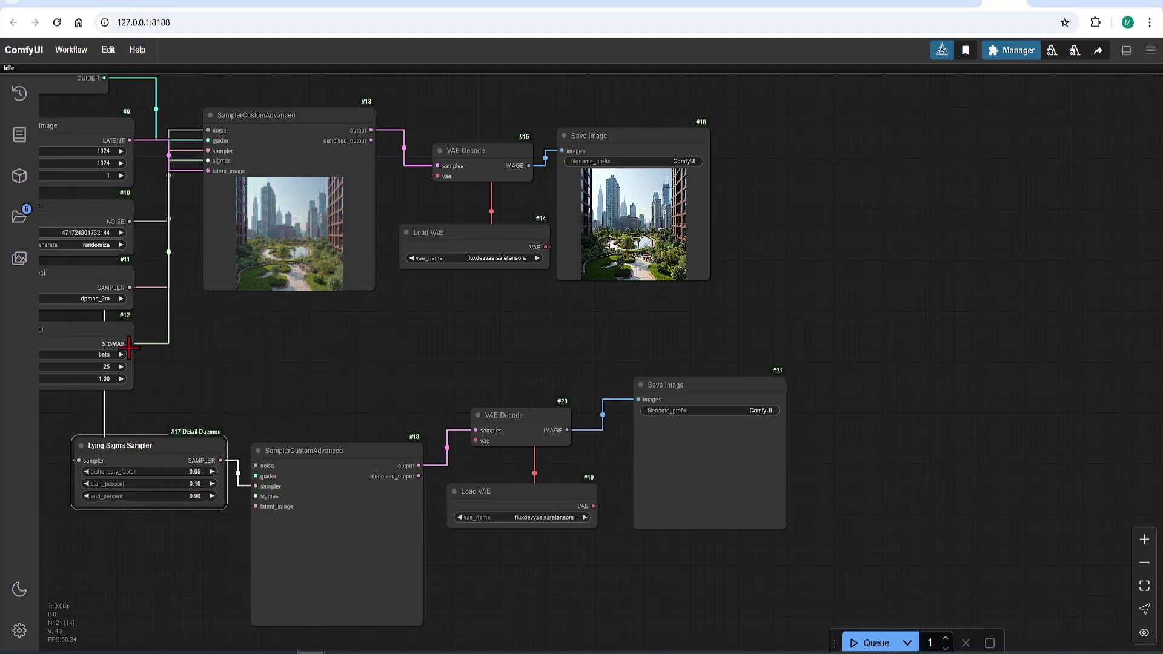
left_click_drag(129, 344, 255, 496)
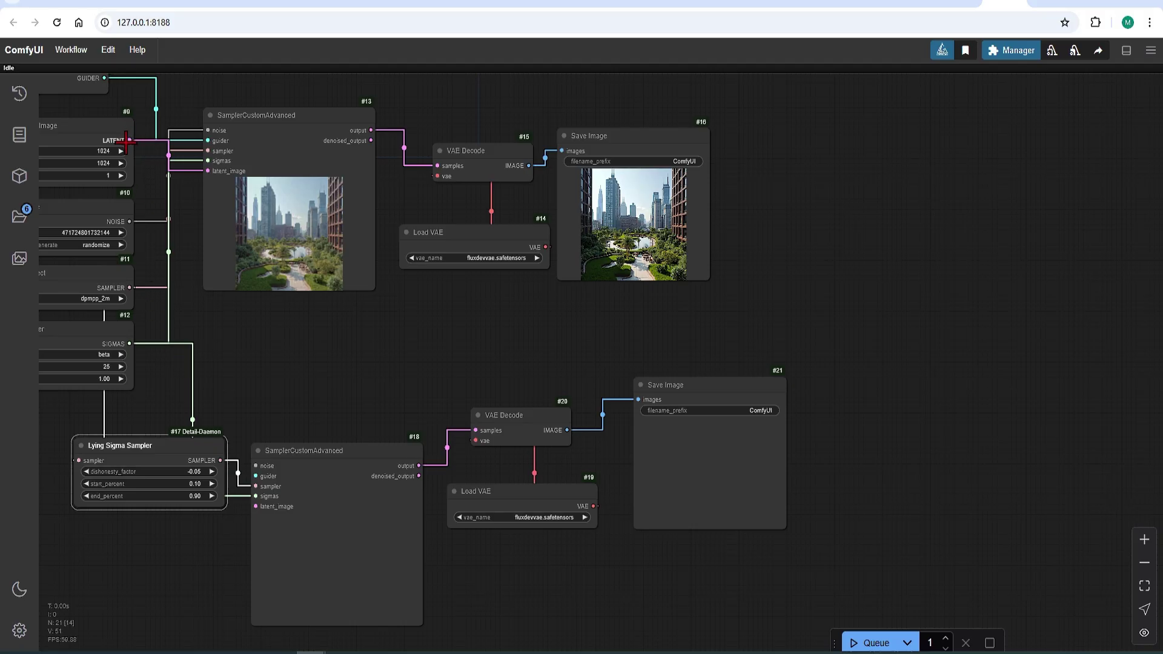
left_click_drag(129, 140, 256, 507)
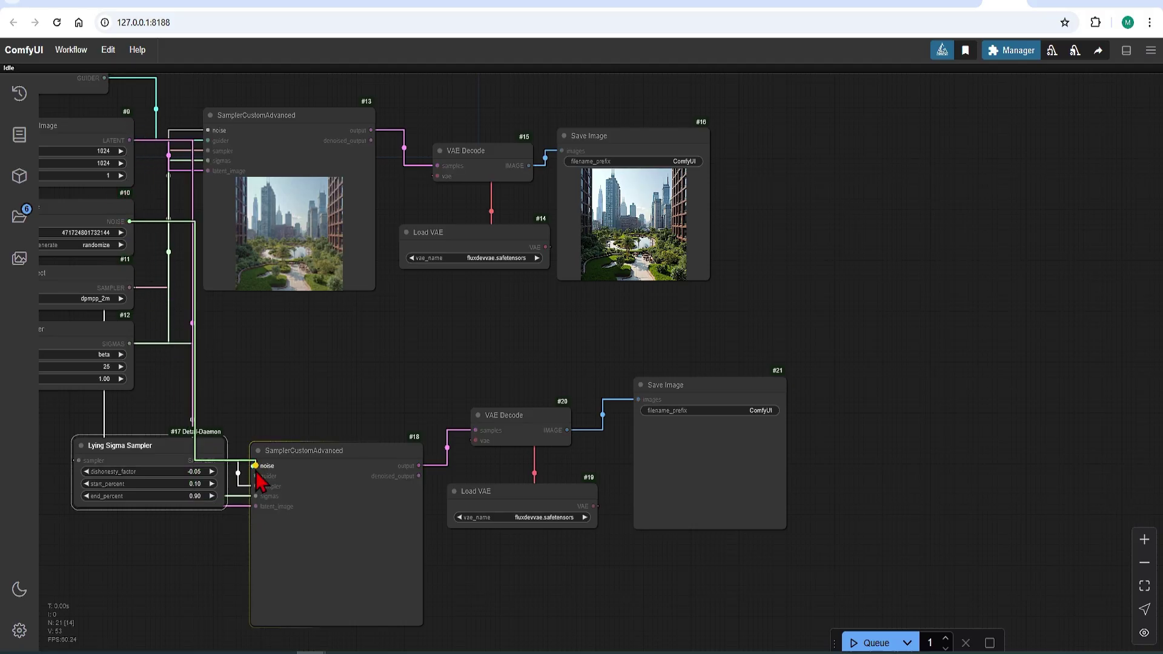
left_click_drag(706, 475, 699, 484)
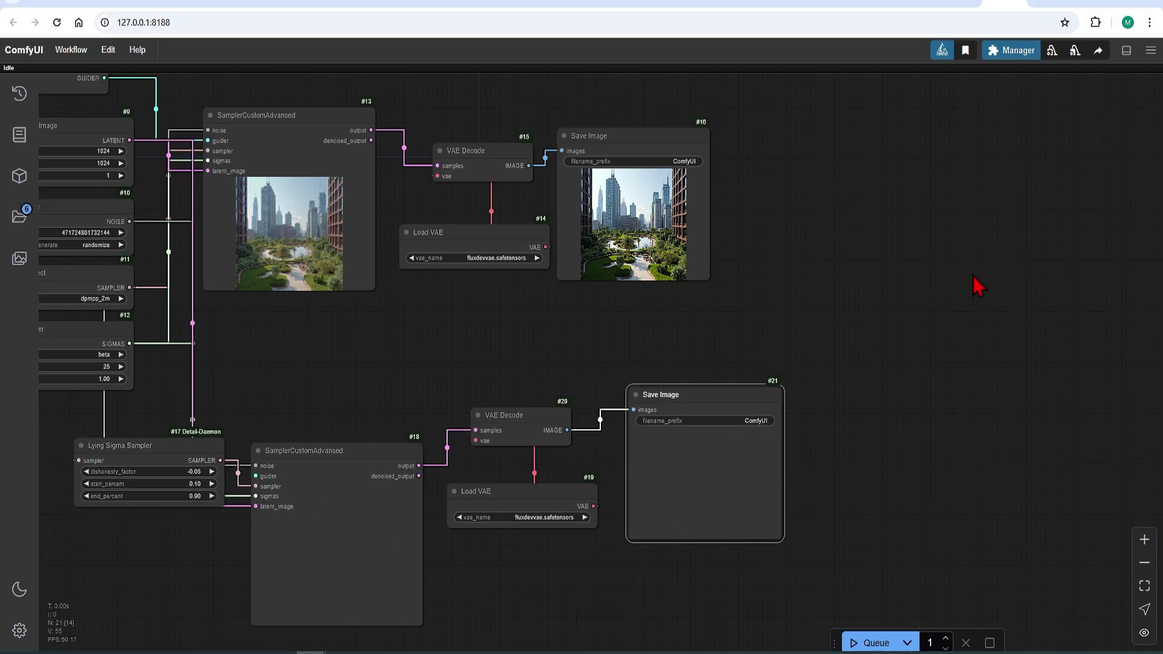
left_click(871, 281)
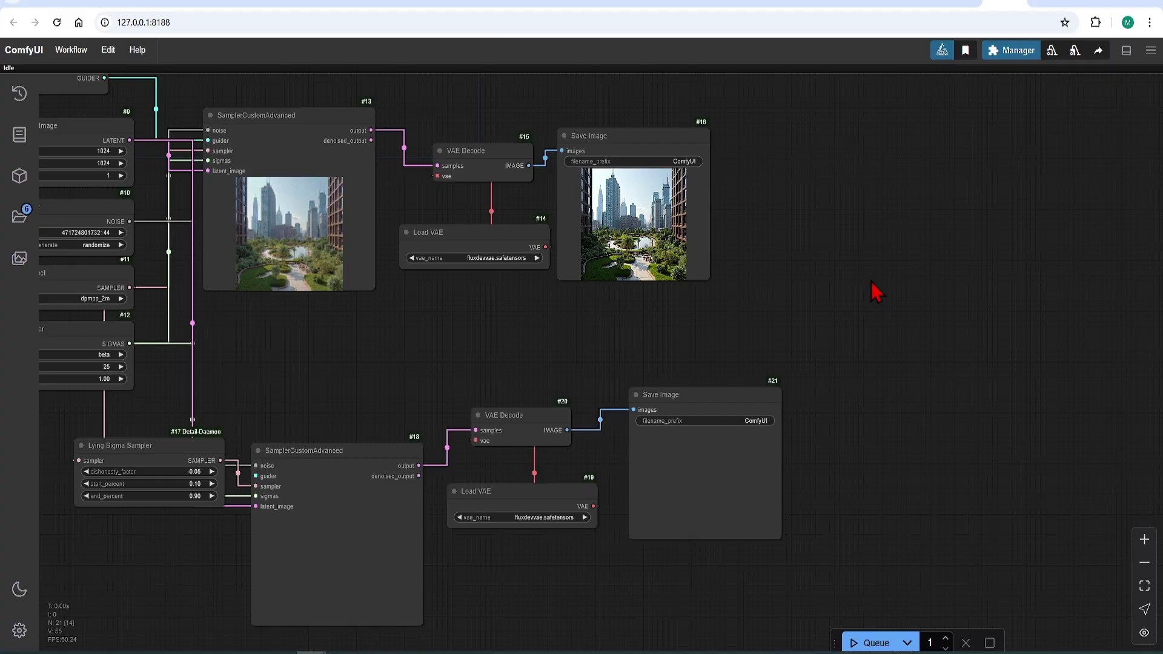
Step: Add an Image Comparer (rgthree) and feed both VAE Decode images into image_a and image_b
double_click(871, 281)
type("compare")
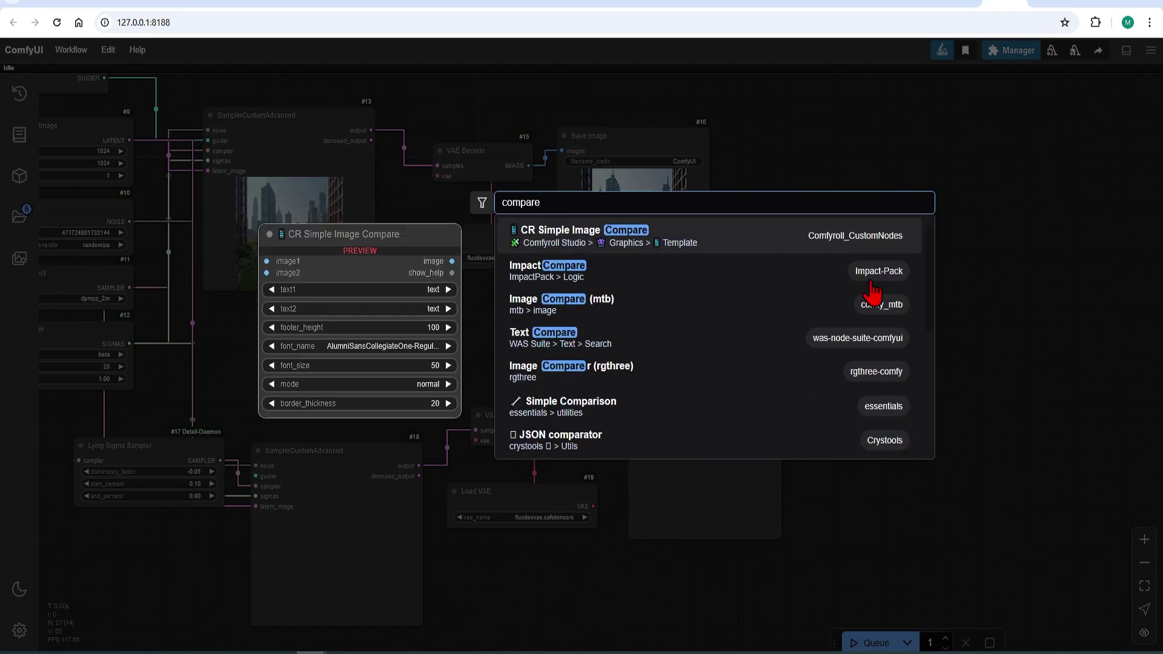
left_click(679, 369)
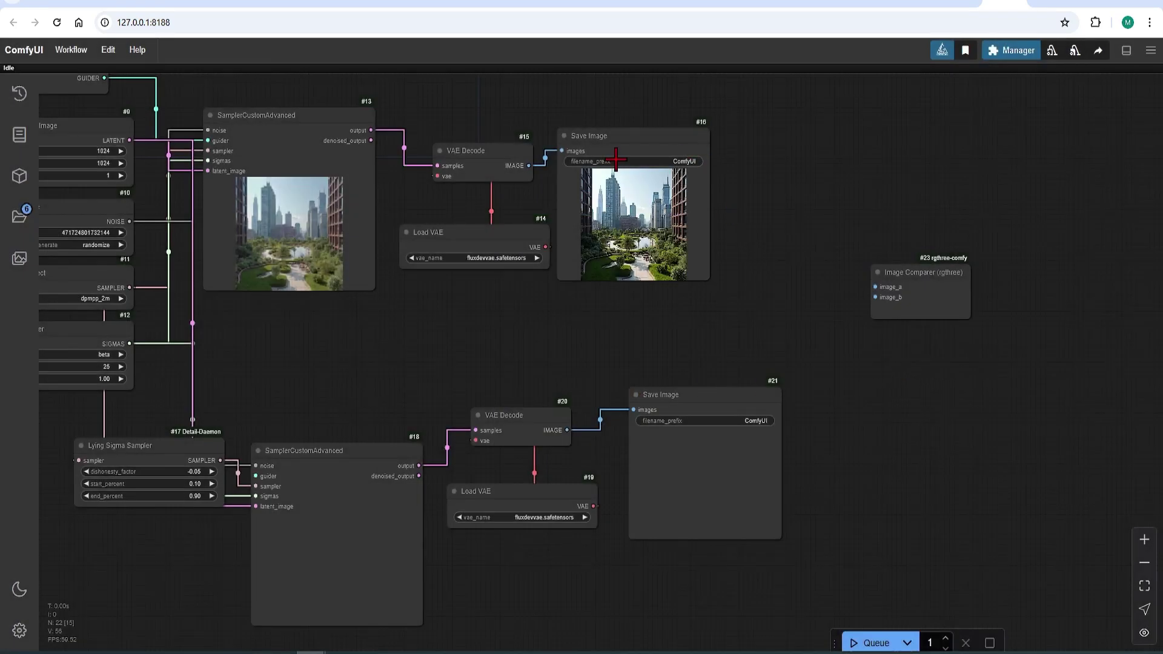
left_click_drag(523, 166, 875, 287)
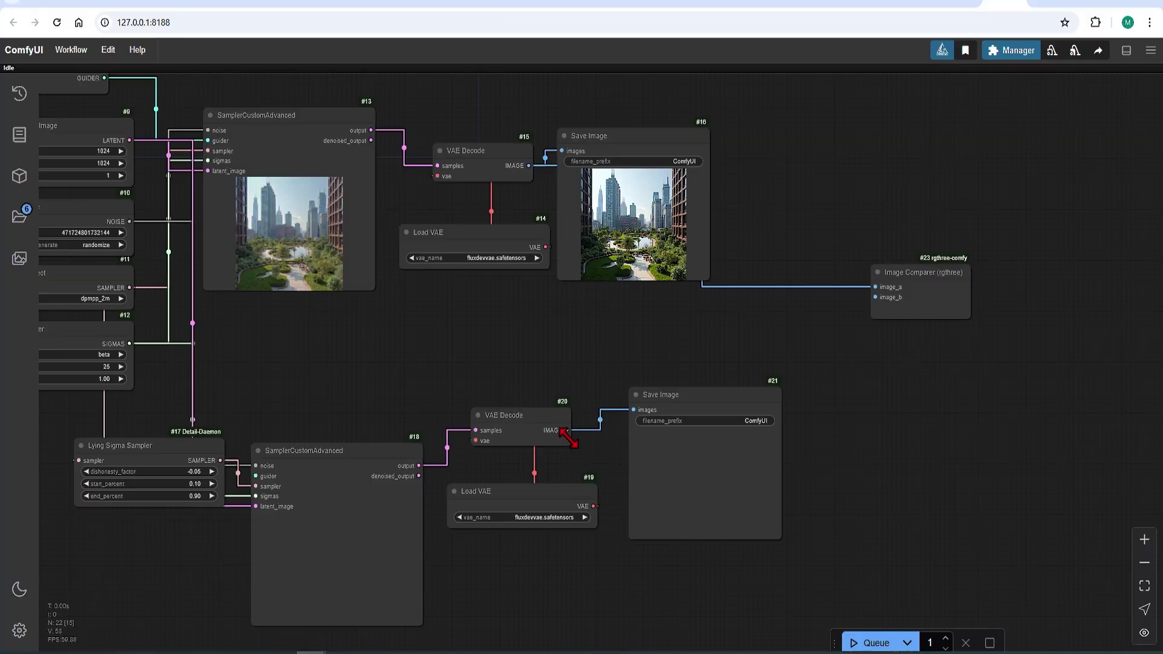
left_click_drag(567, 430, 876, 297)
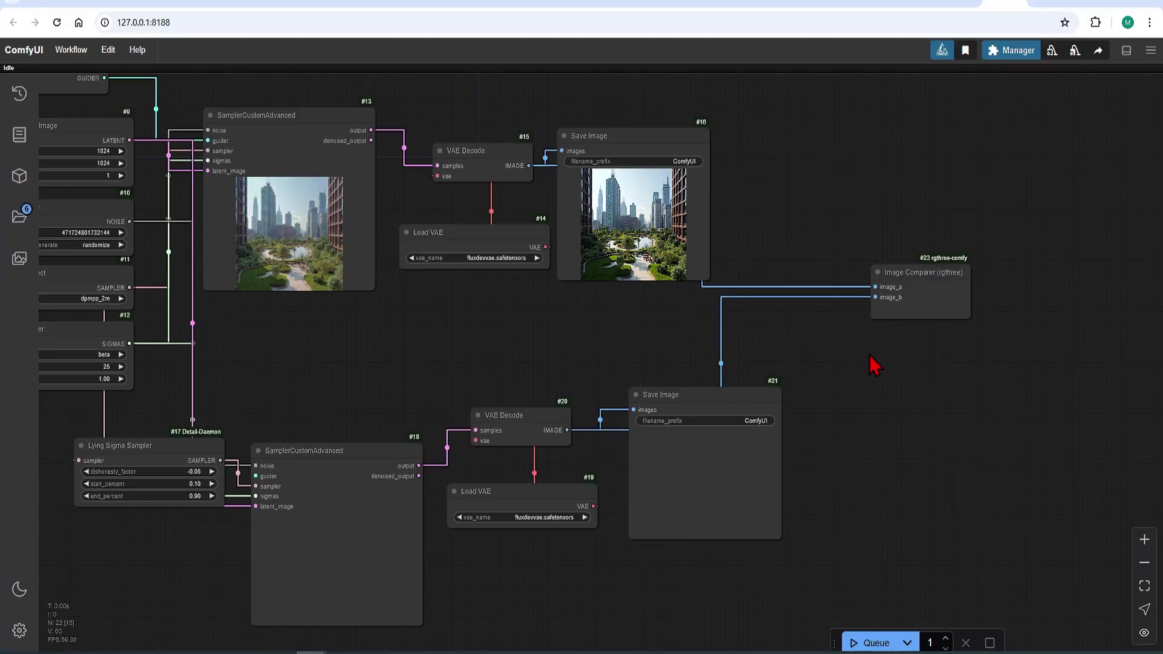
Step: Search all custom nodes in the Manager for 'rgthree', then return to the graph
left_click(1010, 58)
left_click(629, 252)
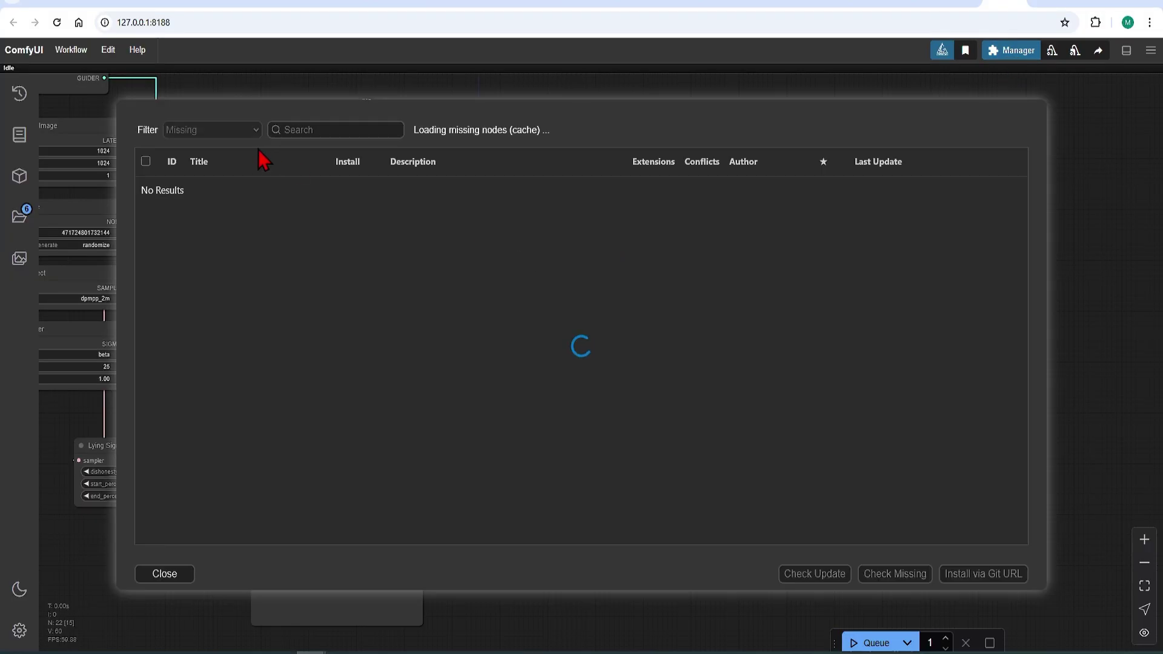
left_click(243, 130)
left_click(224, 146)
left_click(291, 130)
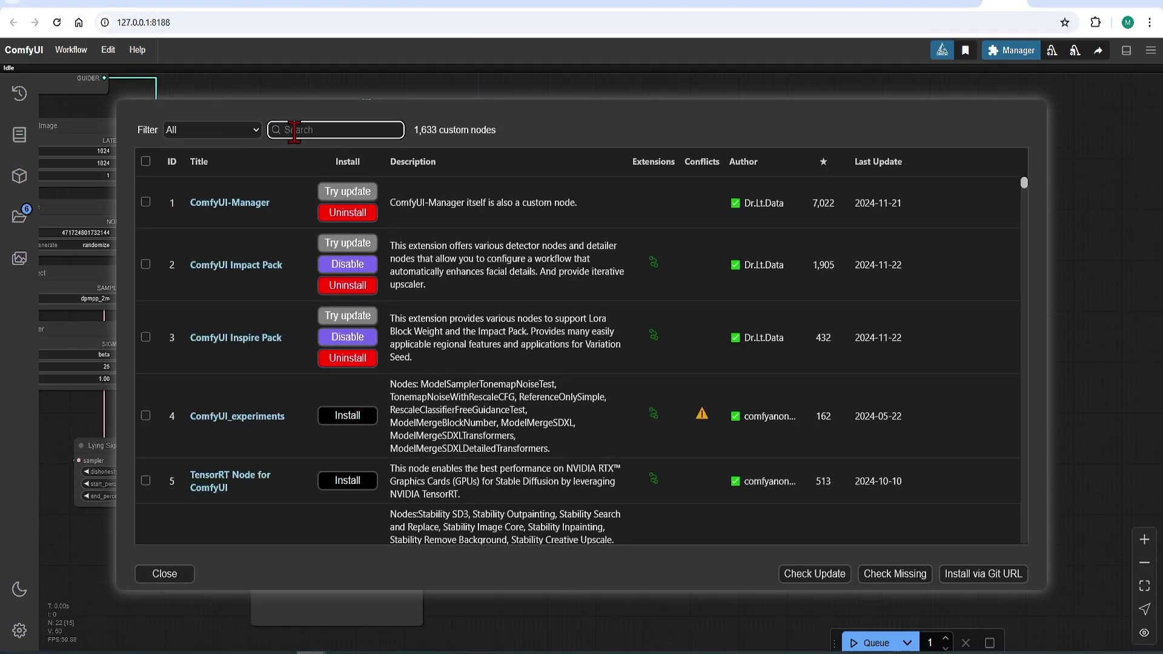
type("rgthree")
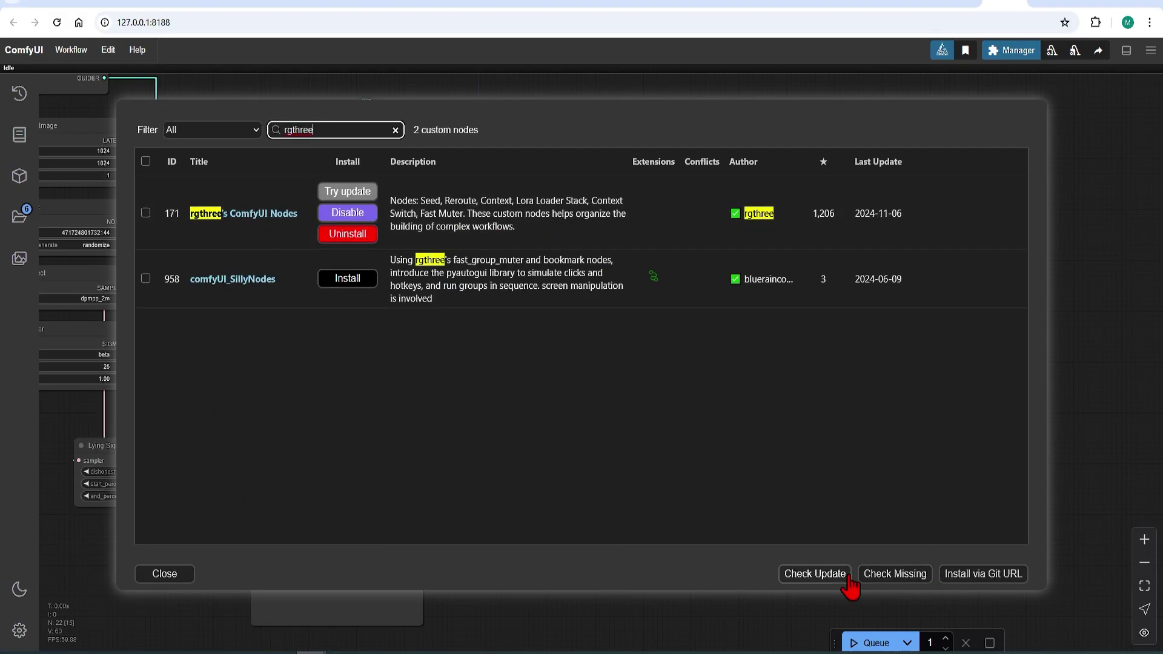
left_click(163, 575)
left_click(497, 510)
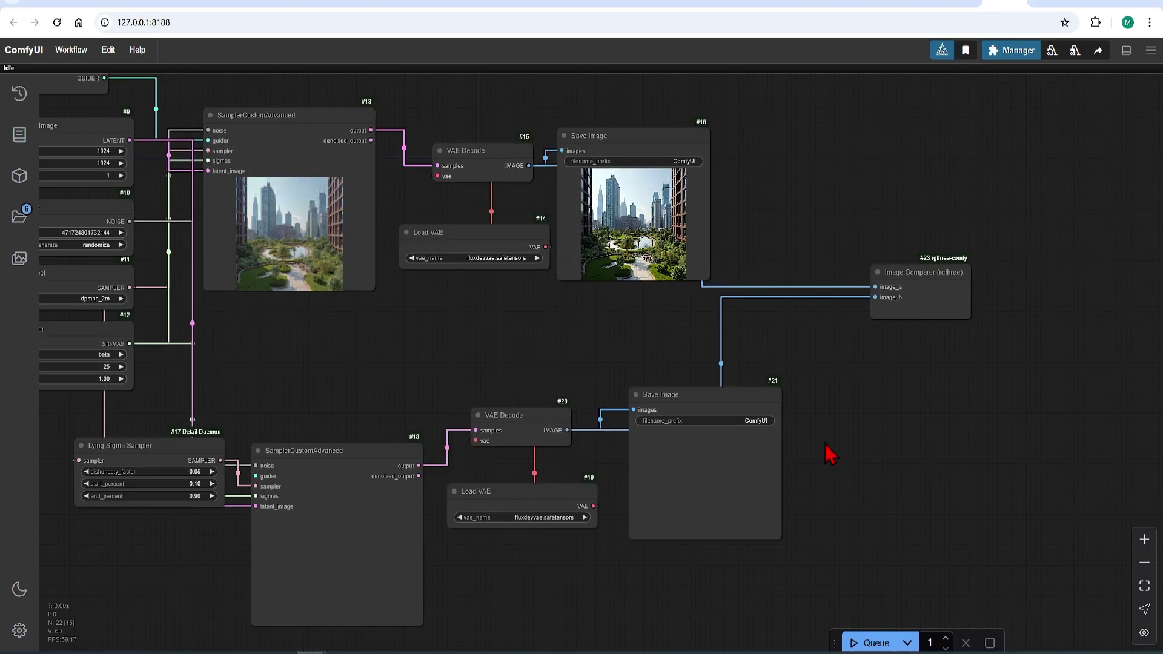
Step: Queue the workflow, connect the GUIDER to the detail branch sampler, and queue again
left_click(859, 641)
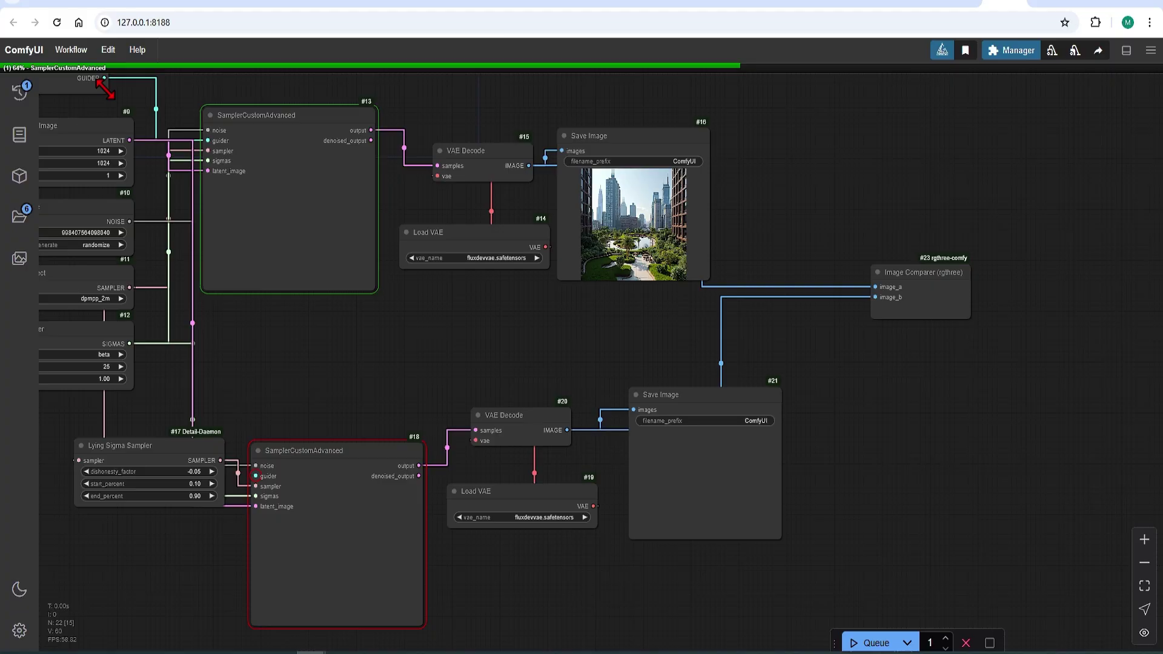
left_click_drag(104, 79, 255, 476)
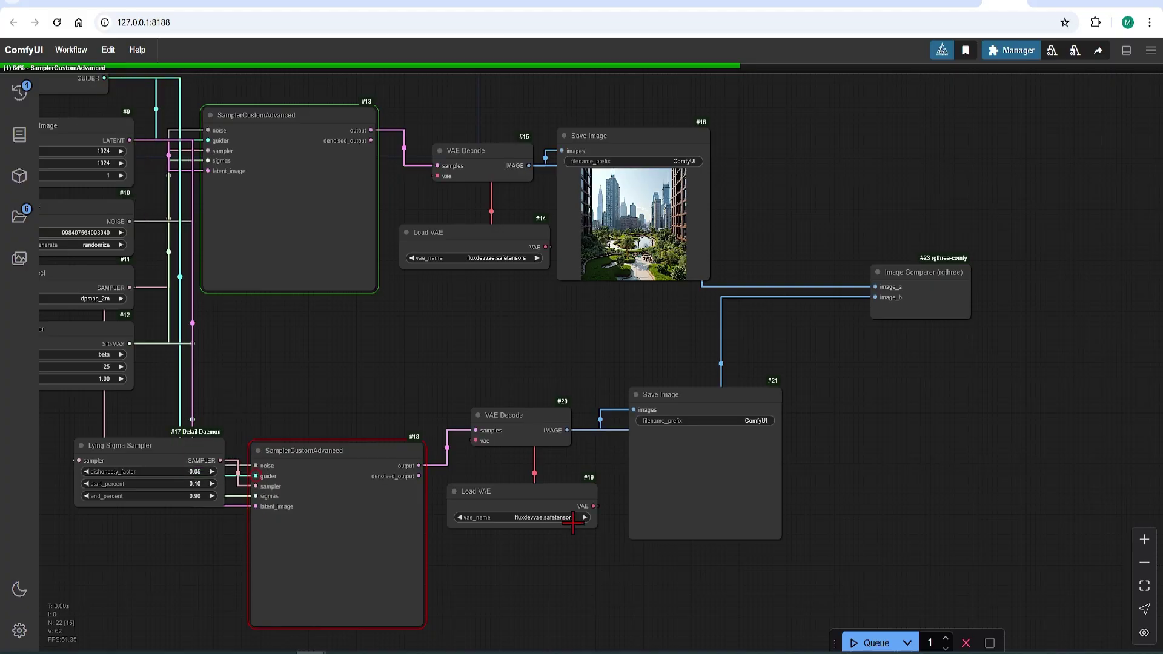
left_click(857, 643)
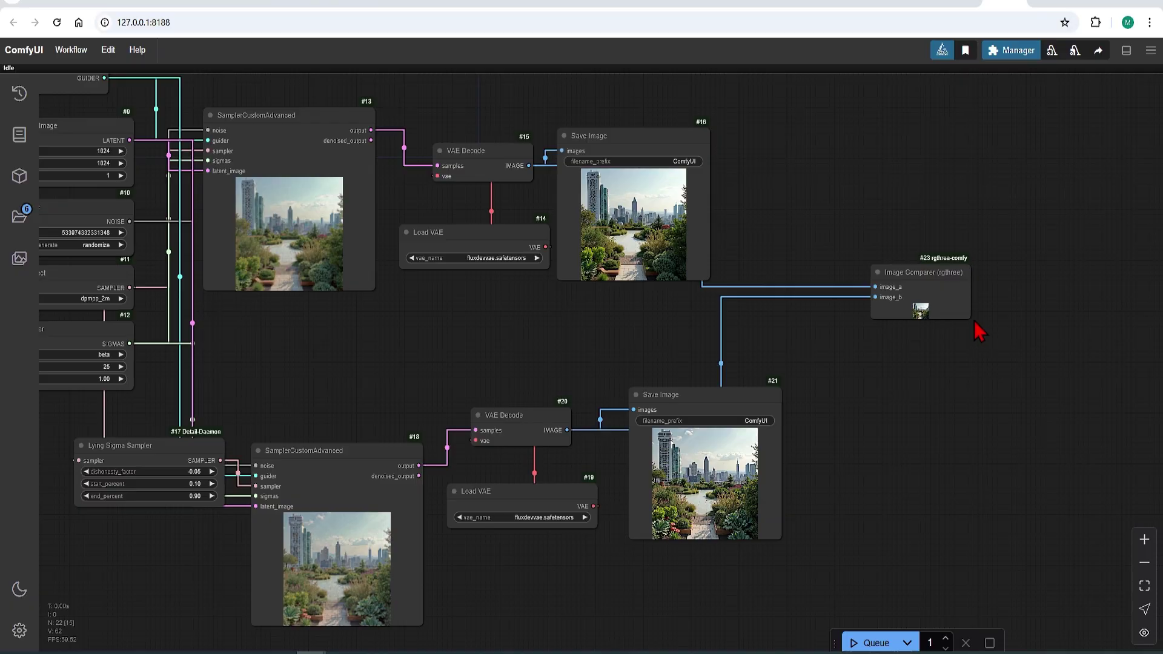
Step: Enlarge and reposition the Image Comparer, then zoom in to compare the original and detail renders
left_click_drag(969, 317, 1124, 519)
left_click_drag(989, 272, 959, 179)
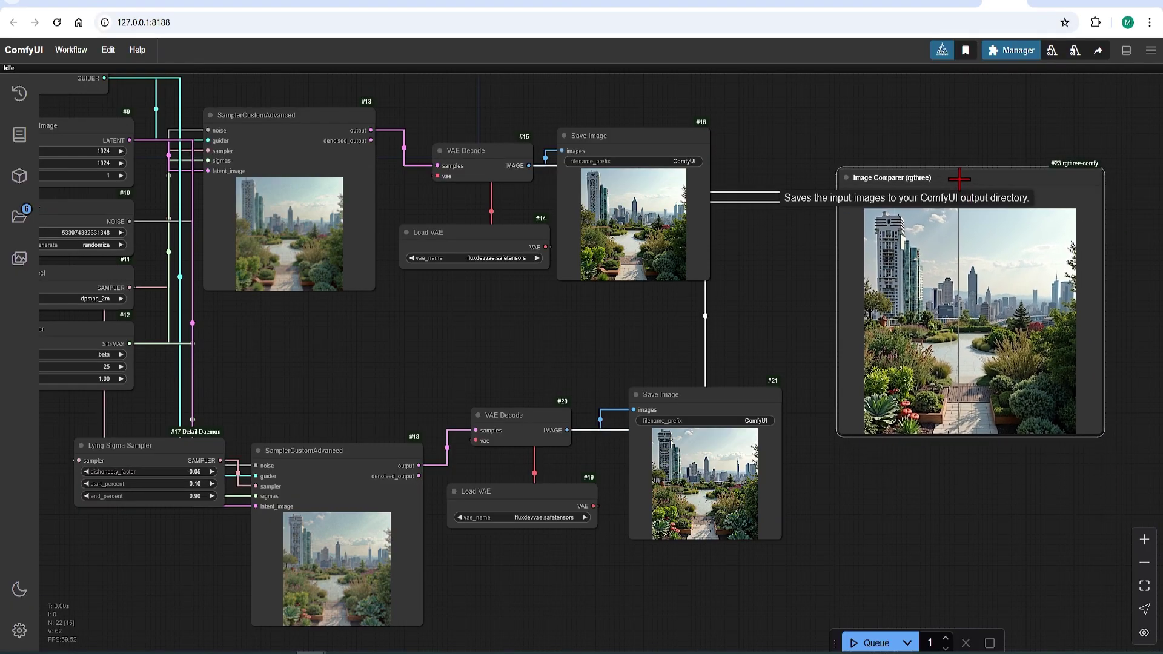
scroll(1005, 169, "up", 2)
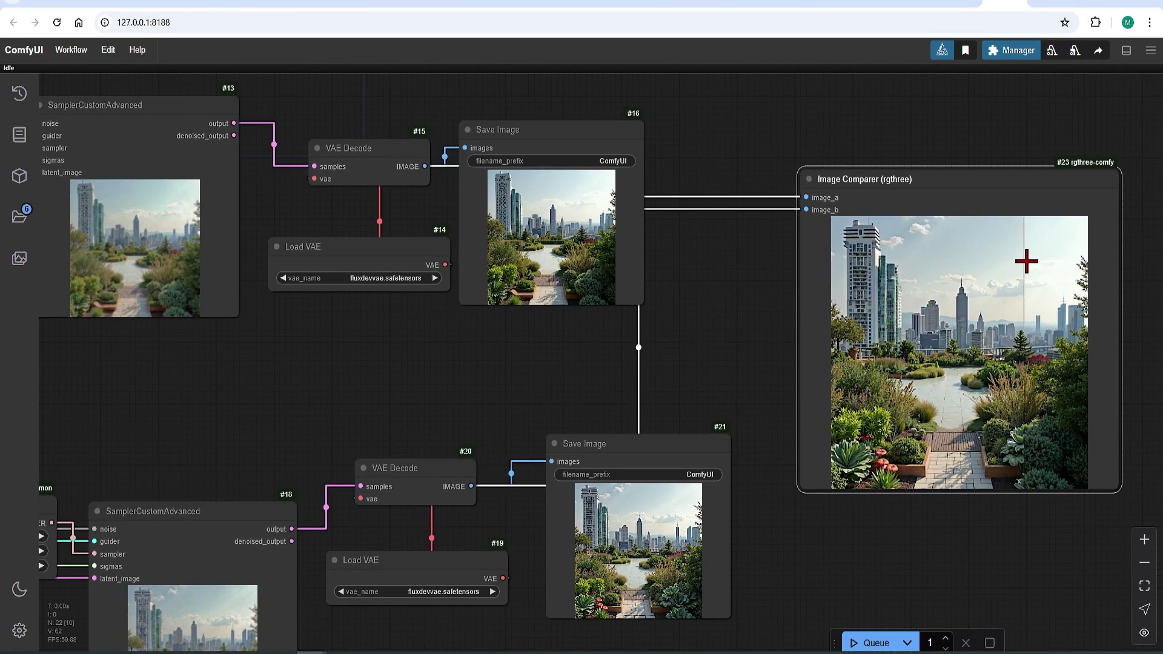
scroll(854, 270, "up", 4)
scroll(812, 274, "up", 2)
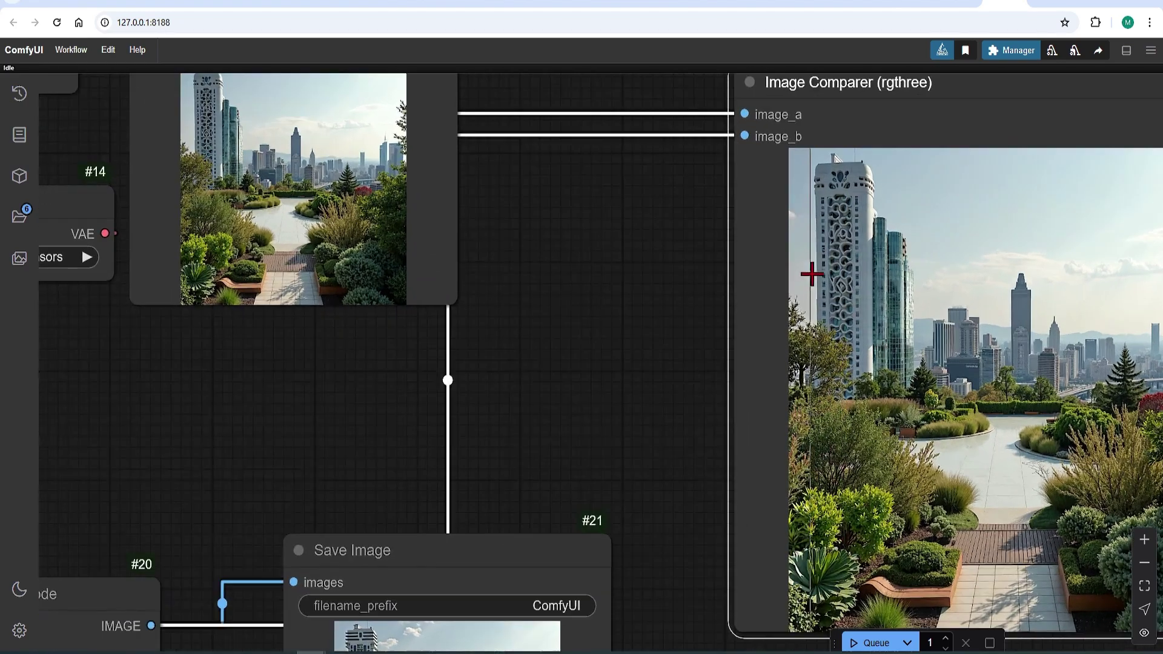
scroll(1149, 446, "down", 3)
scroll(1149, 446, "up", 4)
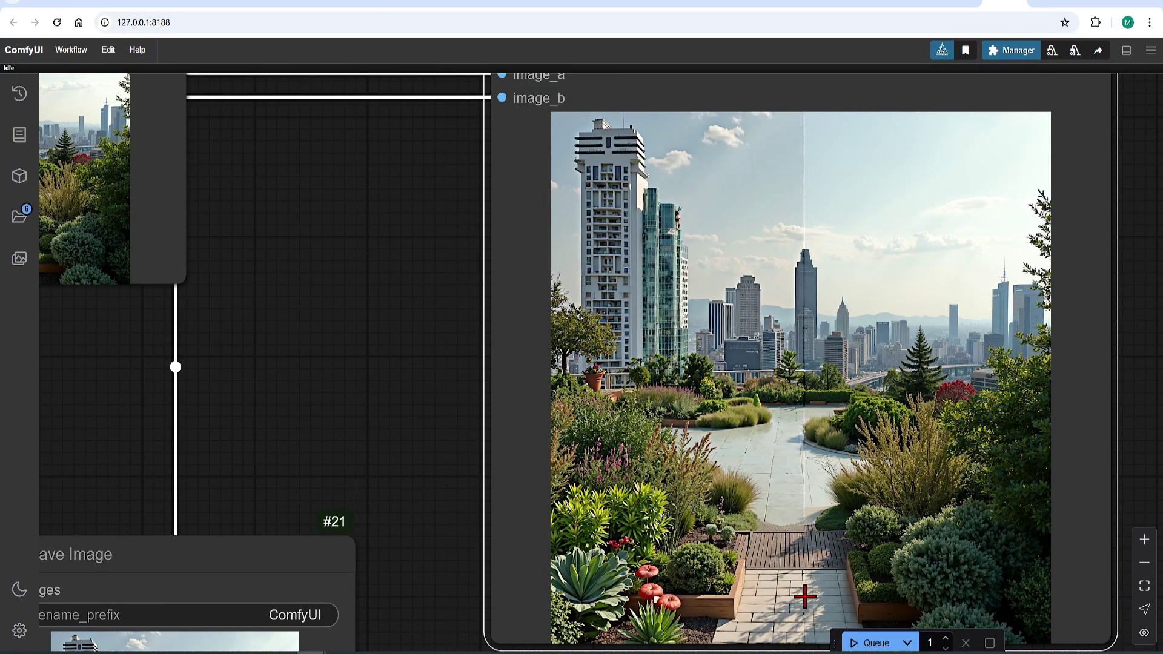
left_click_drag(1041, 459, 1052, 459)
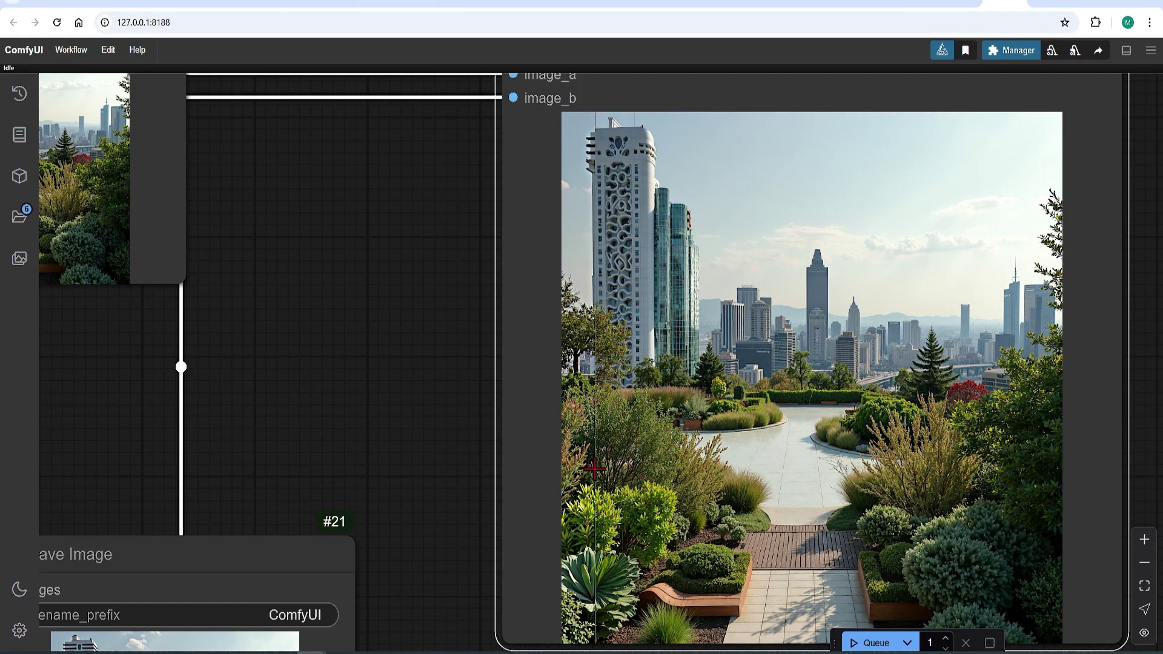
scroll(577, 467, "down", 5)
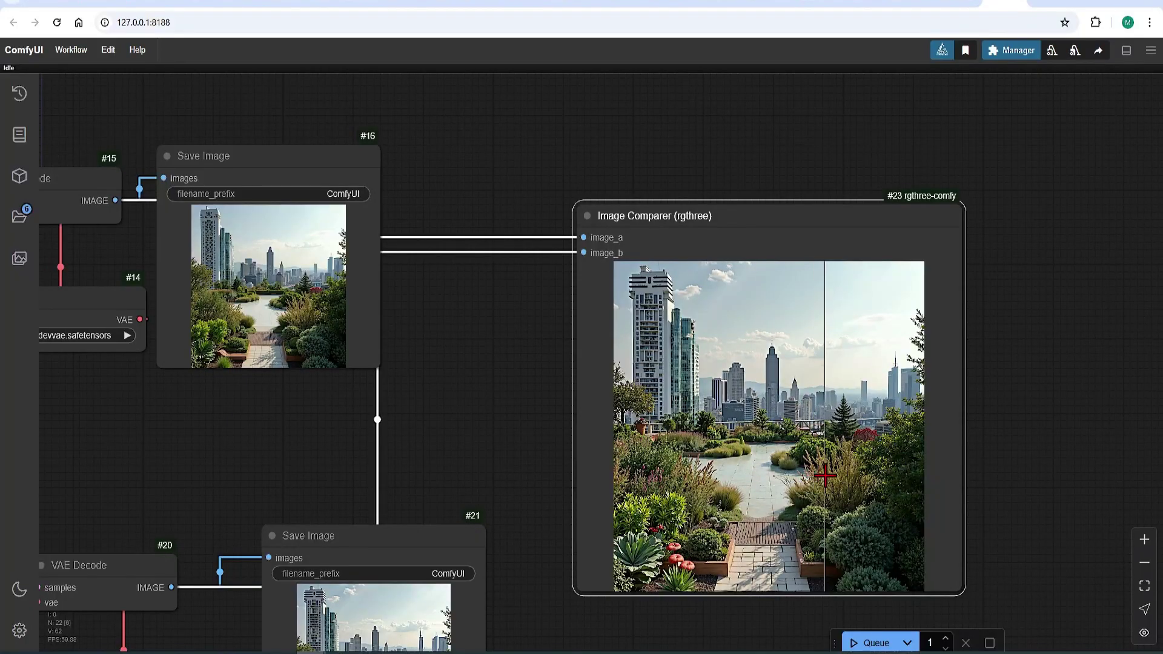
scroll(848, 448, "up", 5)
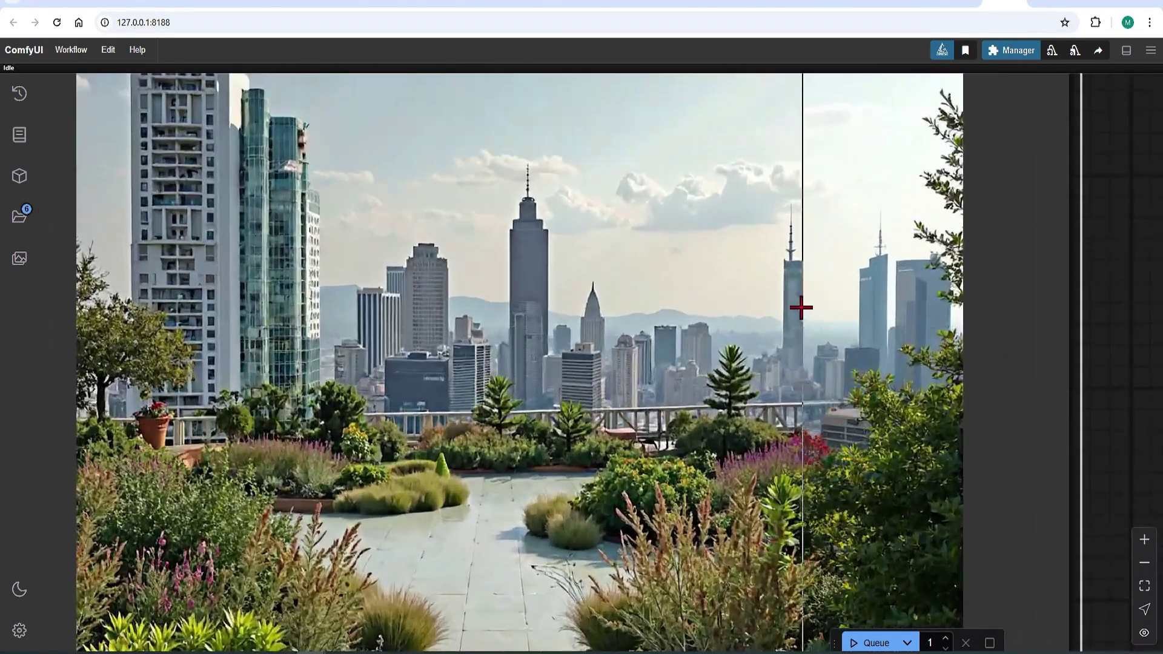